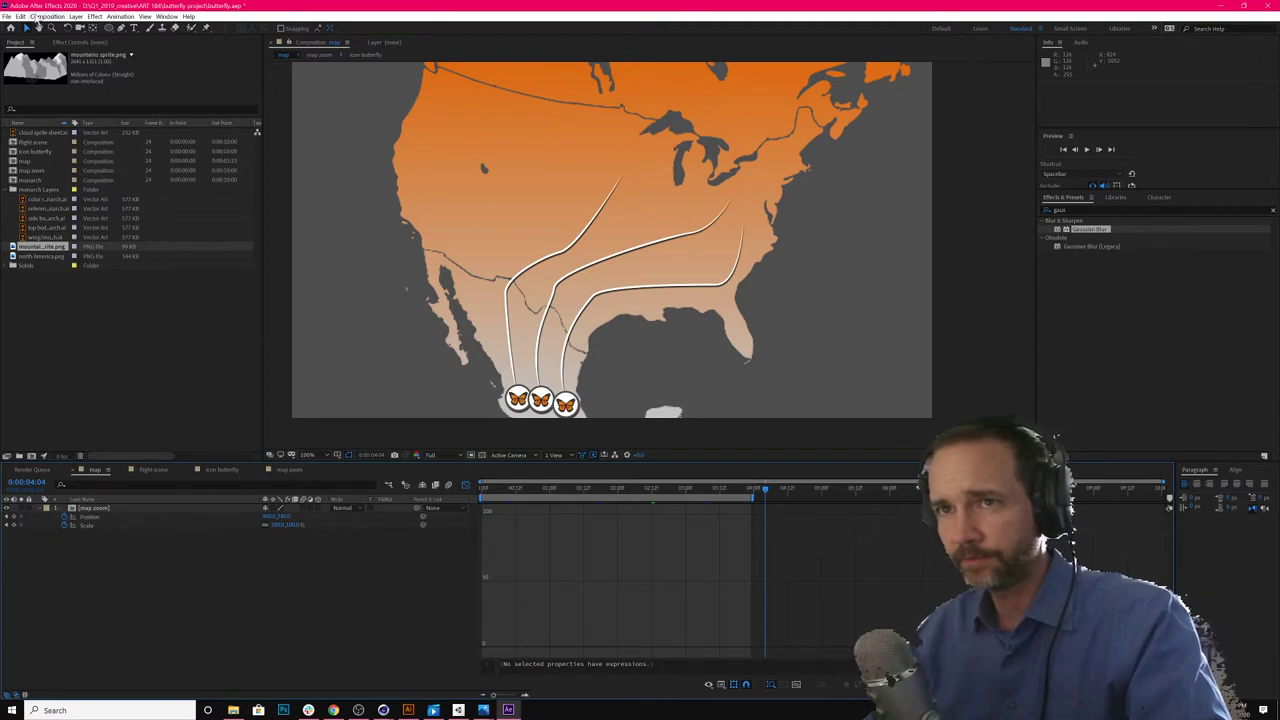
click(46, 17)
click(56, 29)
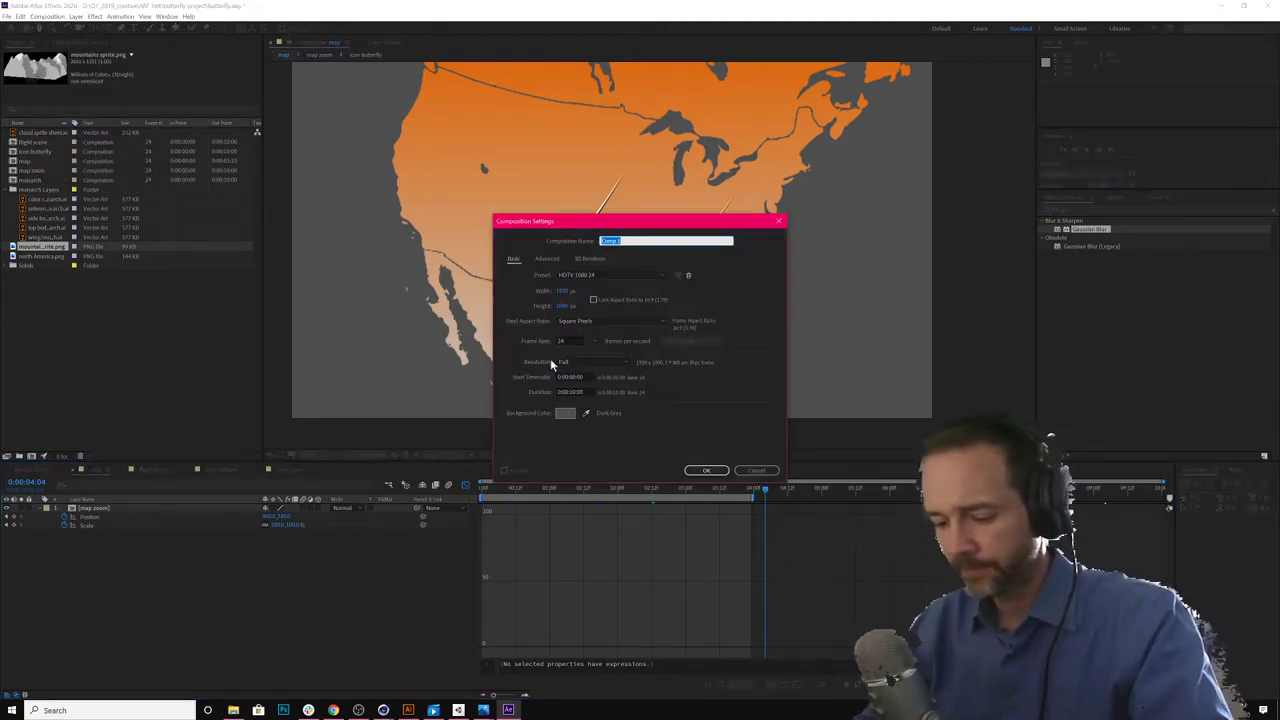
text(fl)
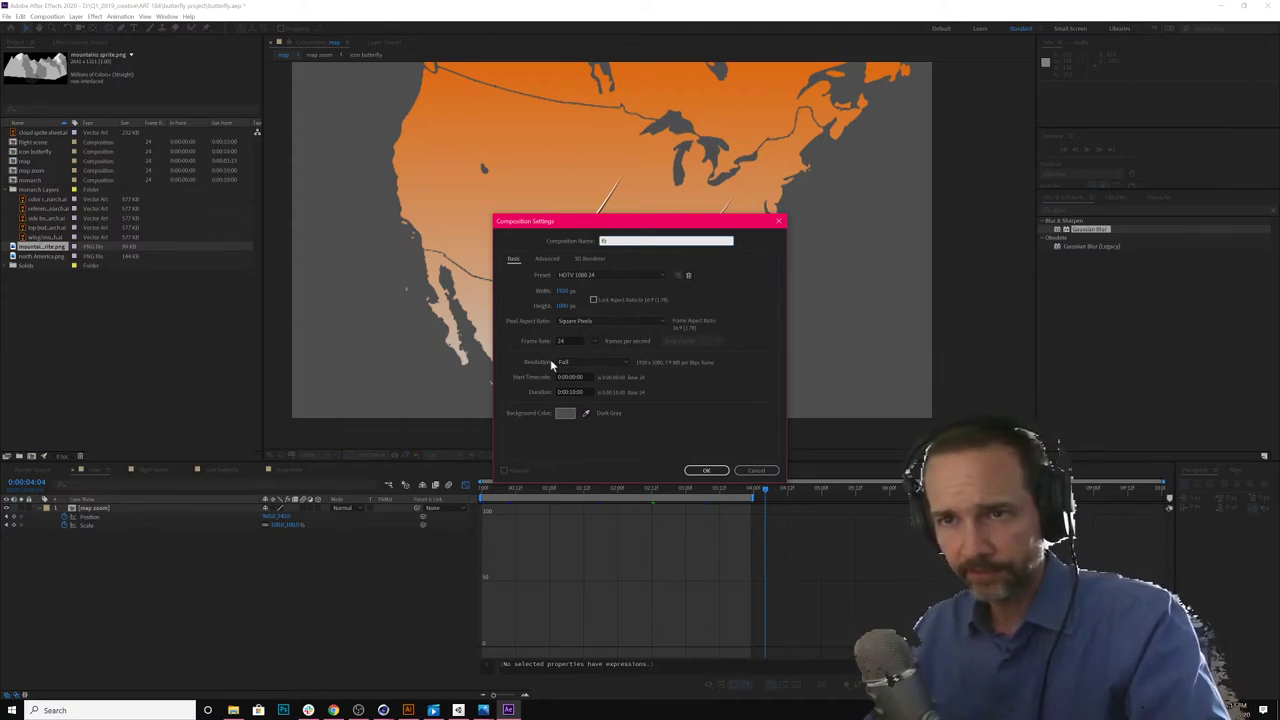
click(778, 221)
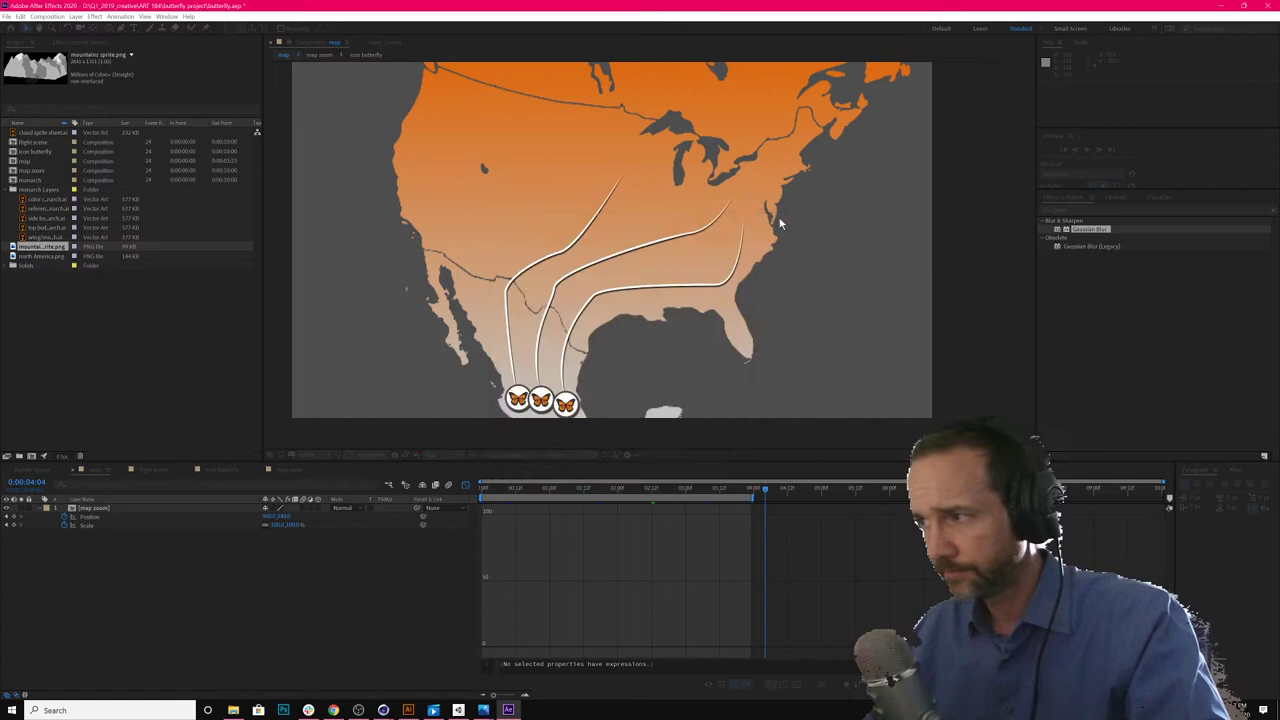
Step: Open the flight scene composition and add mountains sprite.png to it as a layer
double_click(33, 142)
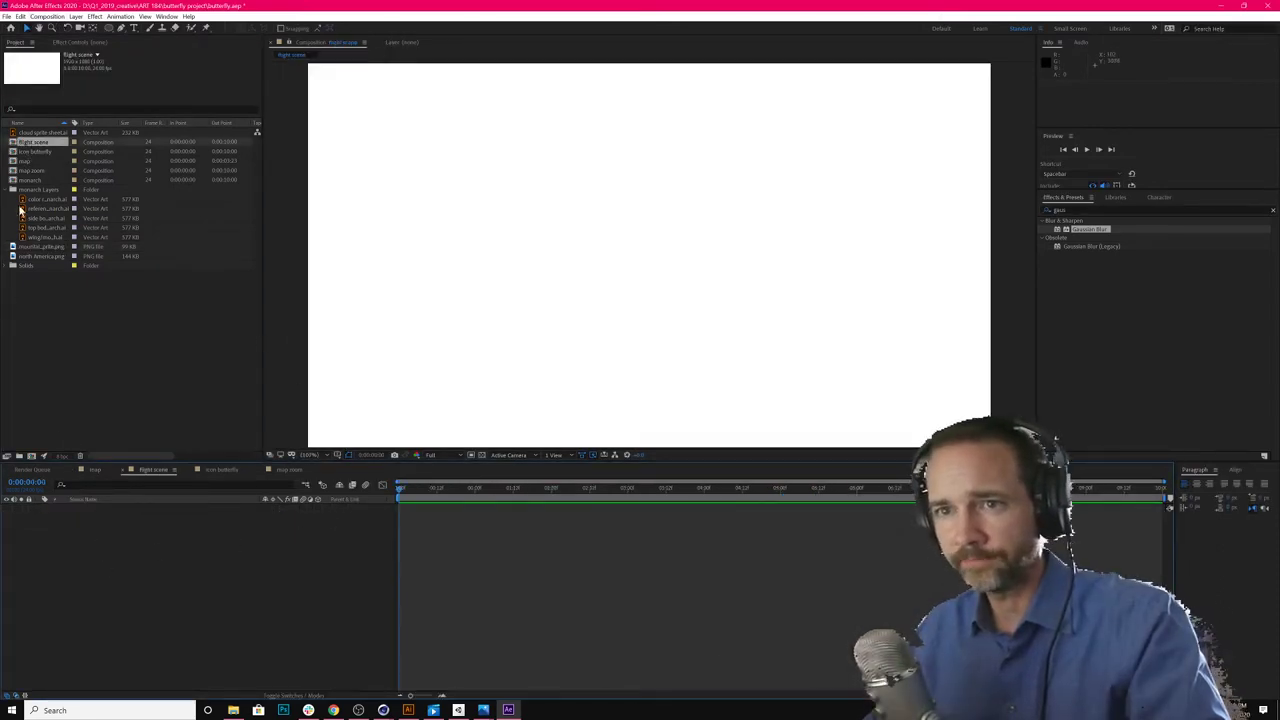
click(30, 246)
click(34, 257)
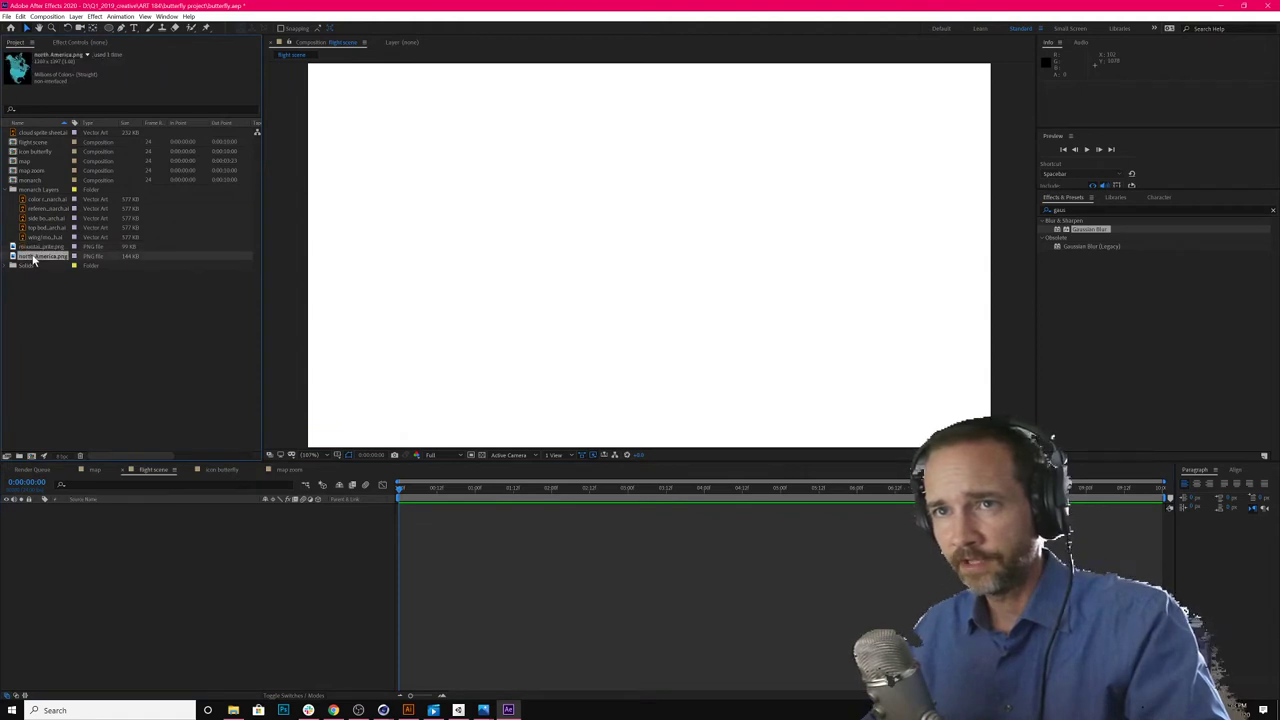
click(40, 247)
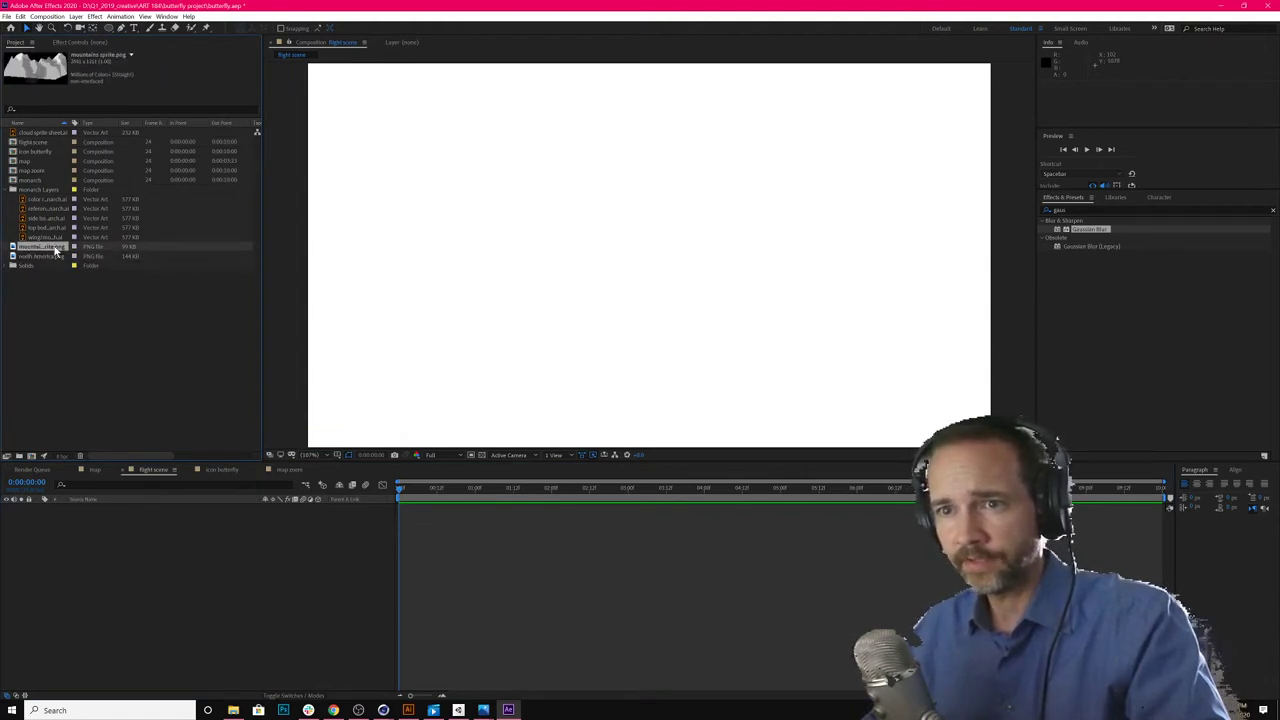
drag(57, 254, 126, 644)
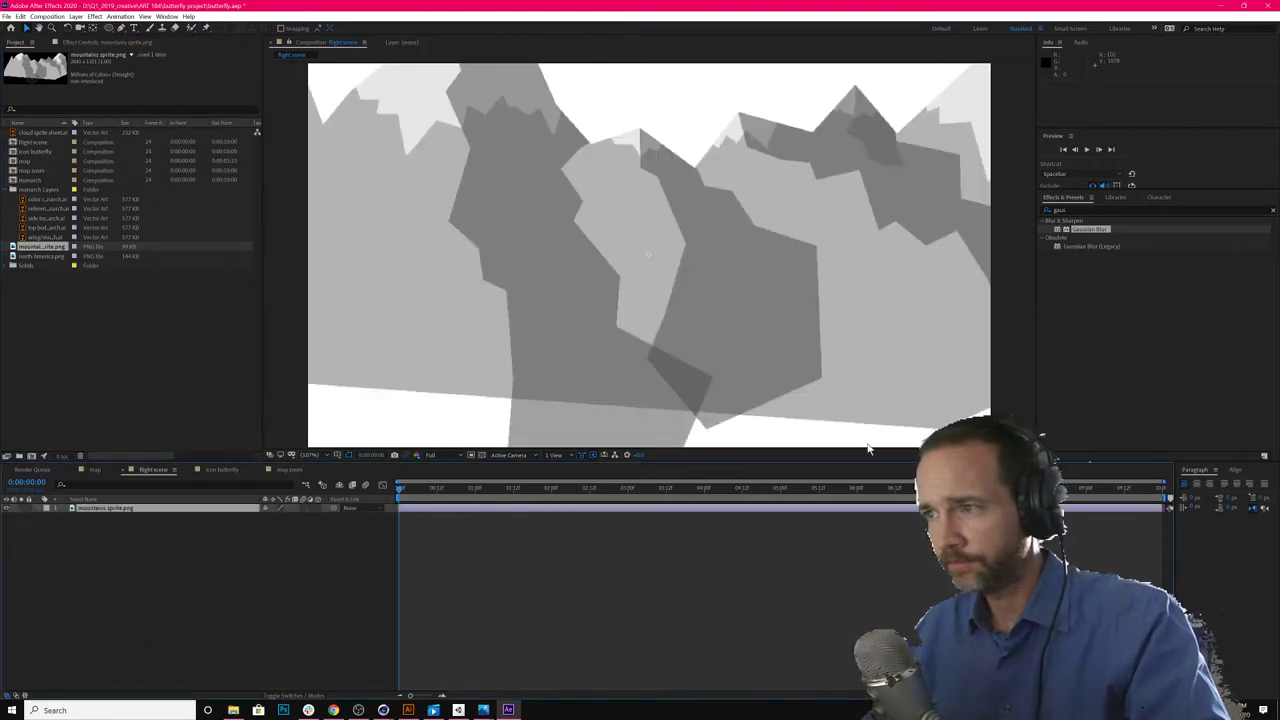
Step: Scale the mountains layer to about 97% and move it down so the peaks span the lower part of the frame
drag(753, 368, 783, 475)
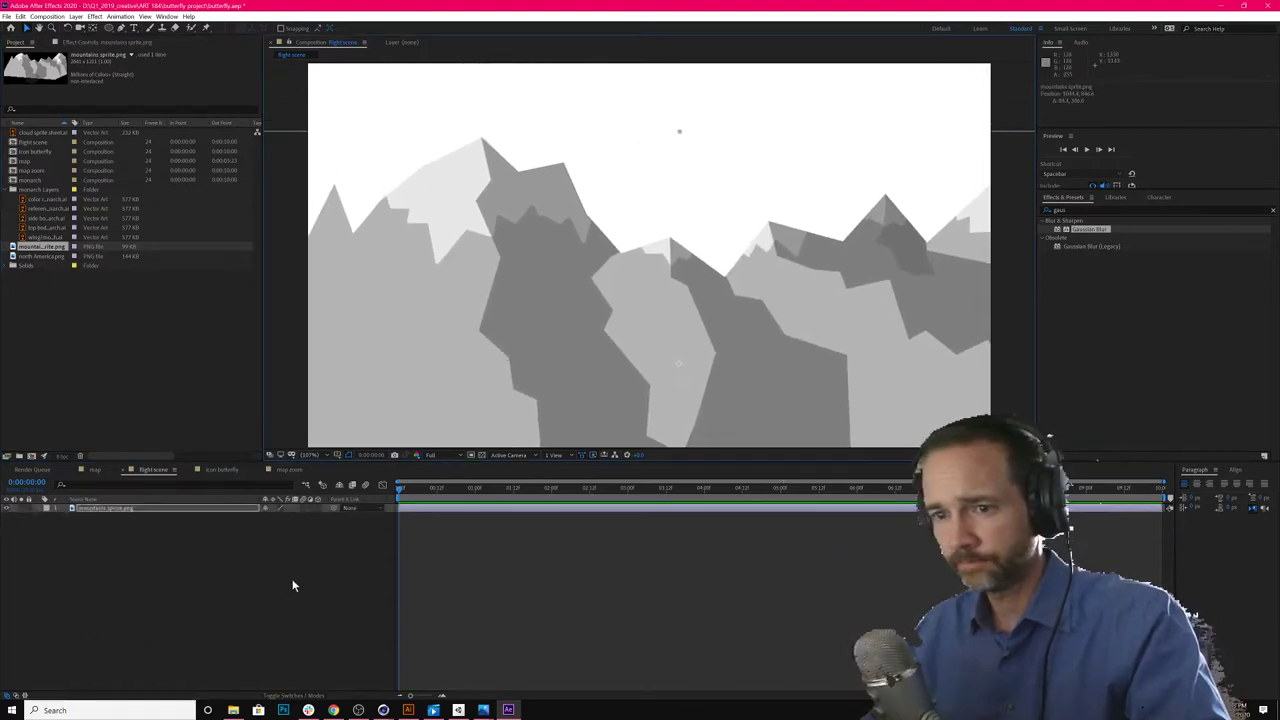
drag(276, 521, 286, 519)
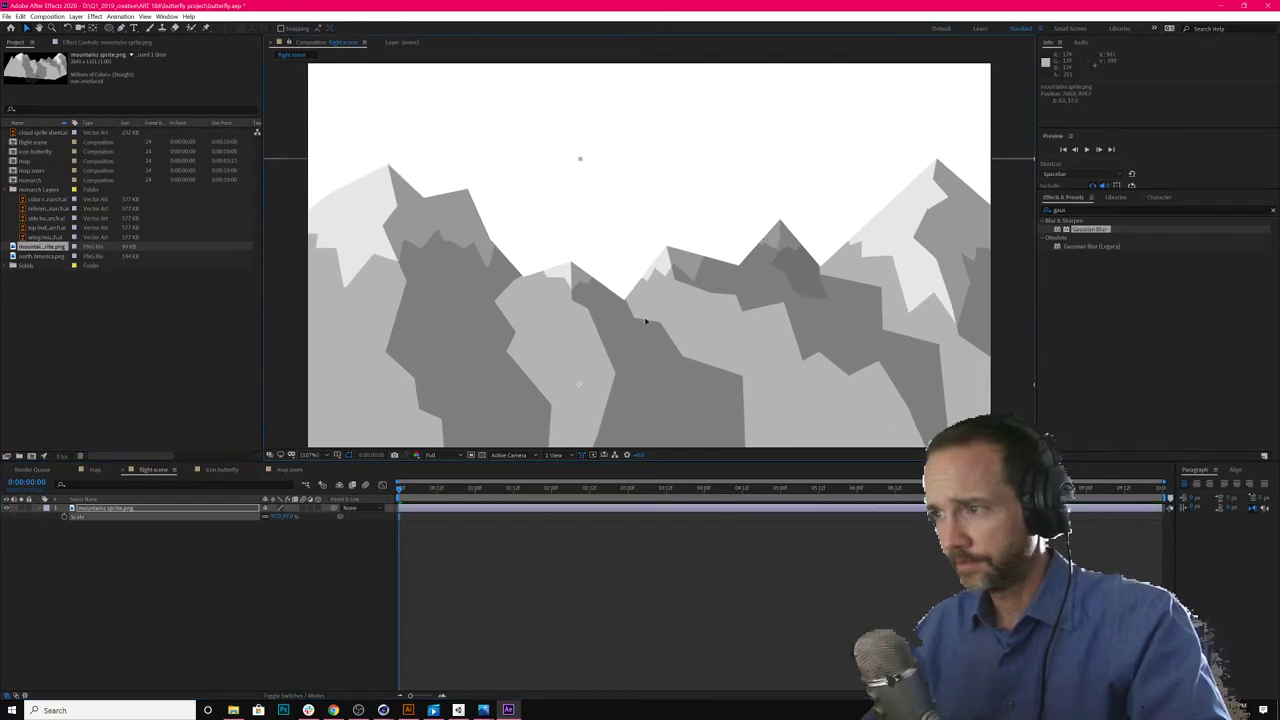
drag(646, 321, 654, 350)
click(148, 654)
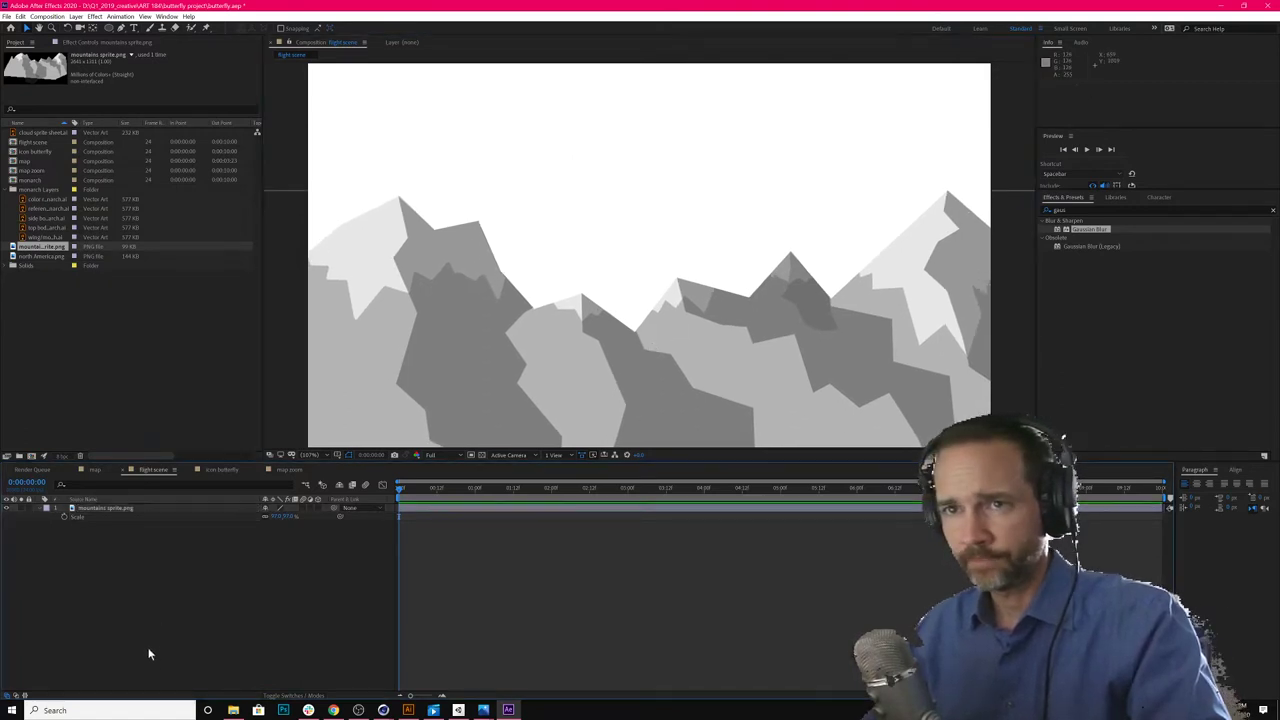
Step: Create a composition-sized medium royal blue solid and place it beneath the mountains layer
right_click(183, 497)
mouse_move(282, 503)
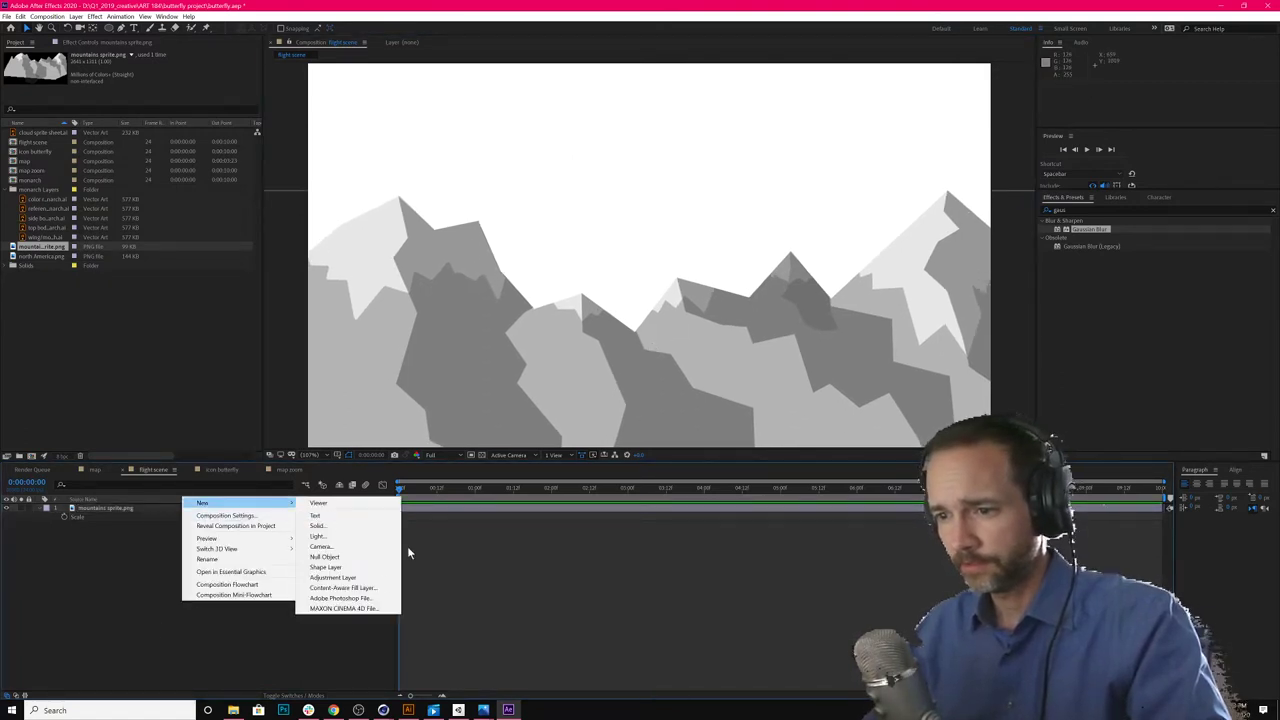
click(335, 525)
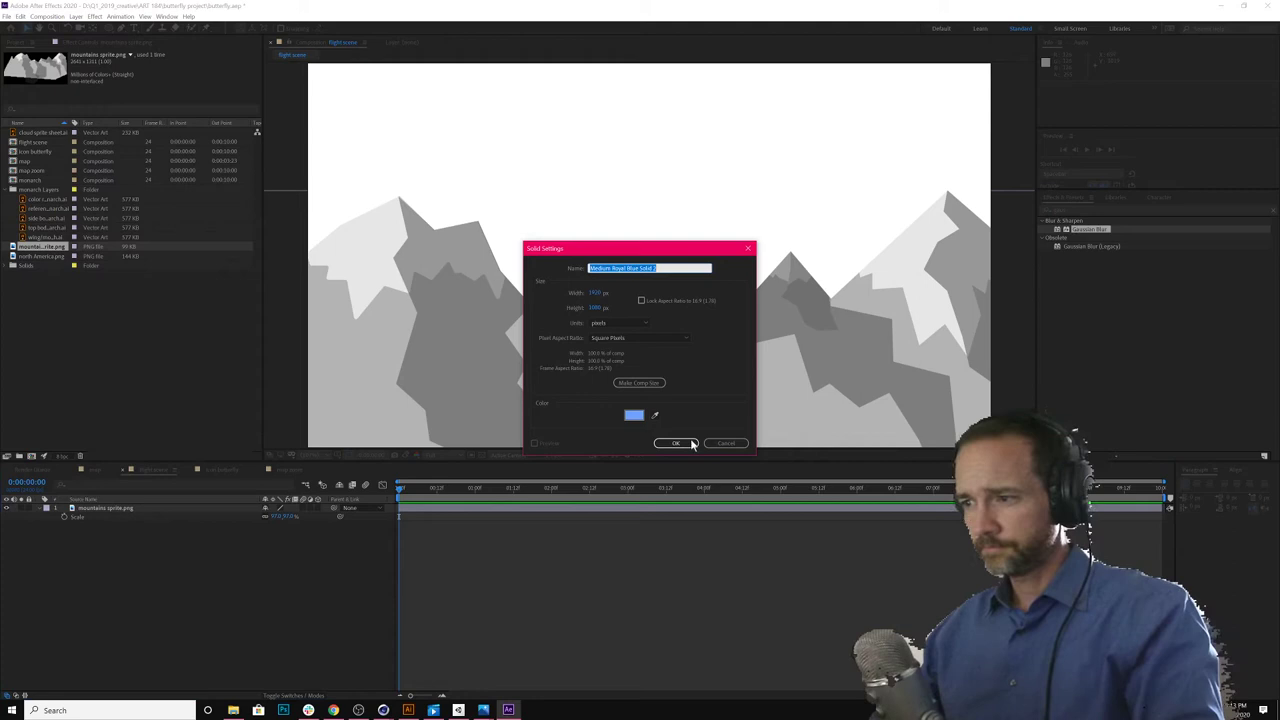
click(690, 443)
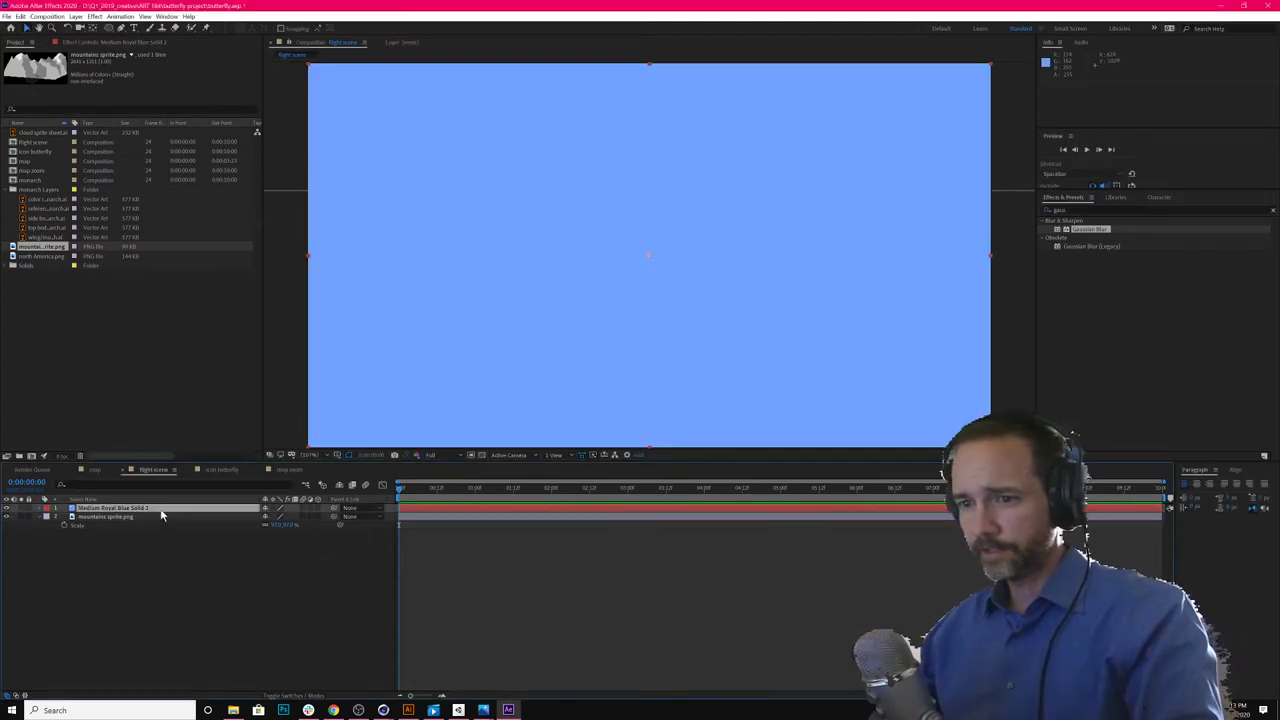
drag(163, 512, 168, 546)
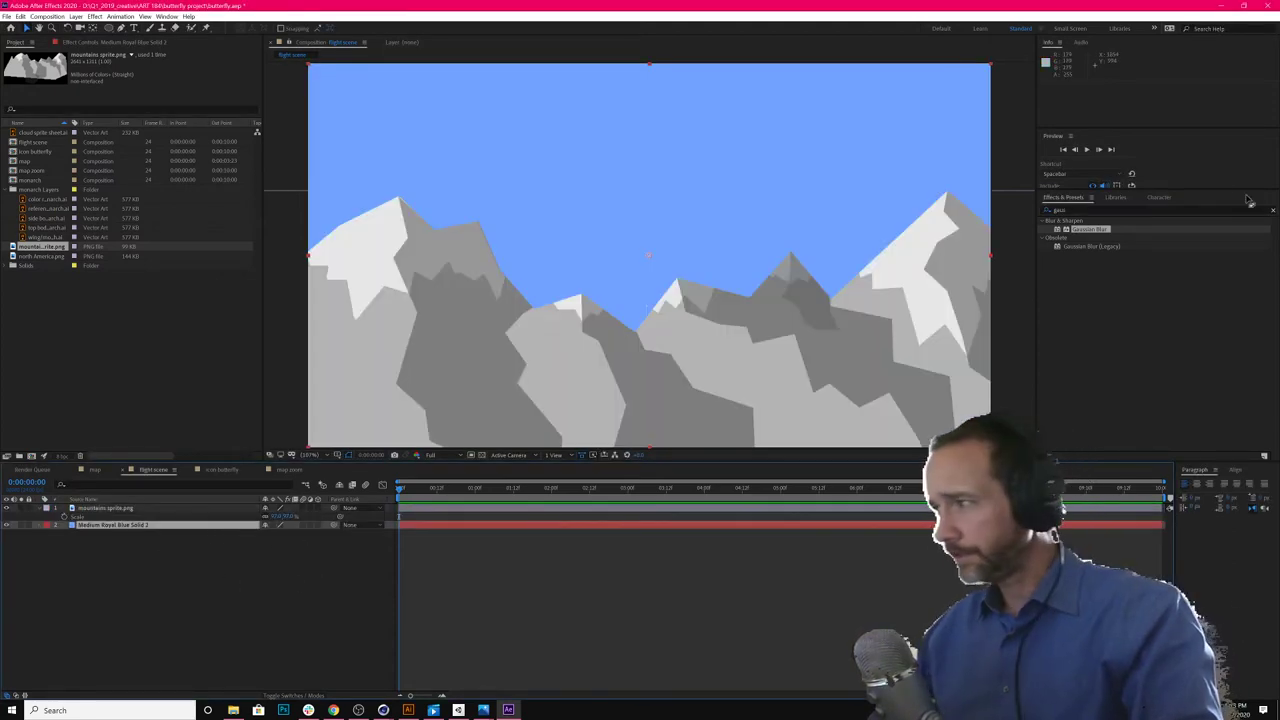
Step: Find the Gradient Ramp effect and apply it to the blue solid
drag(1127, 209, 1006, 196)
text(griad)
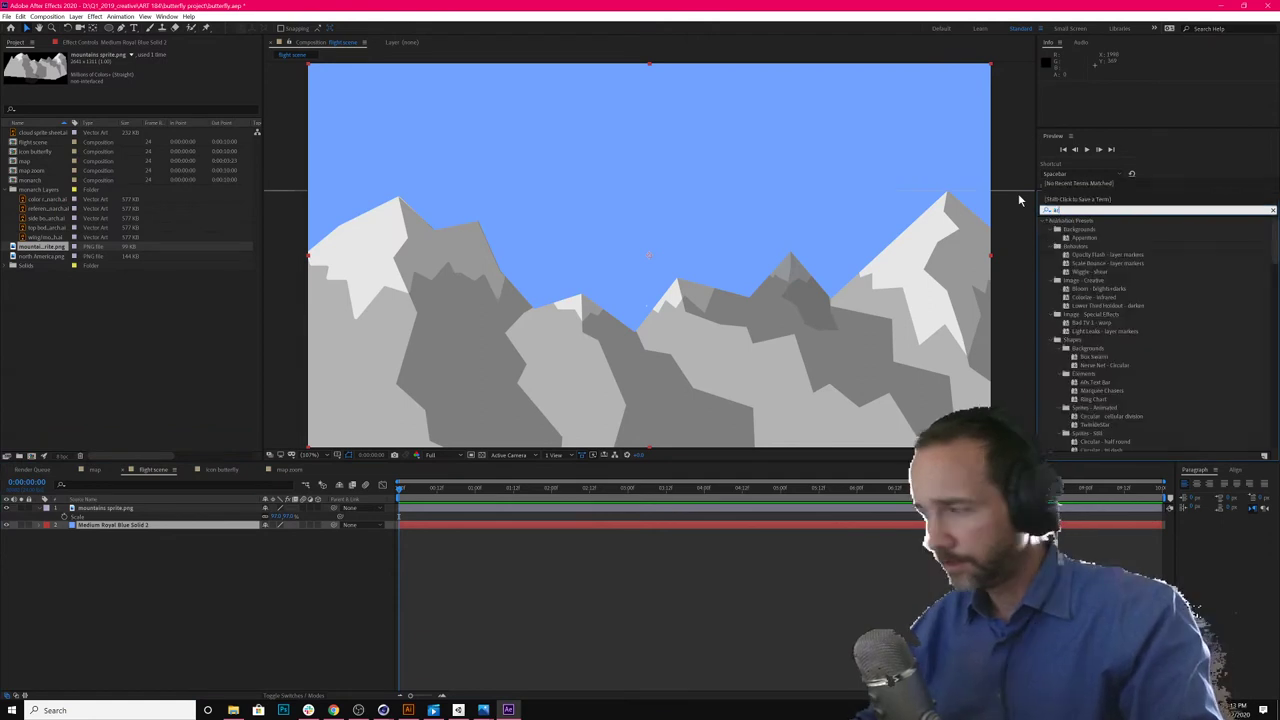
key(BackSpace)
key(BackSpace)
key(BackSpace)
key(BackSpace)
key(BackSpace)
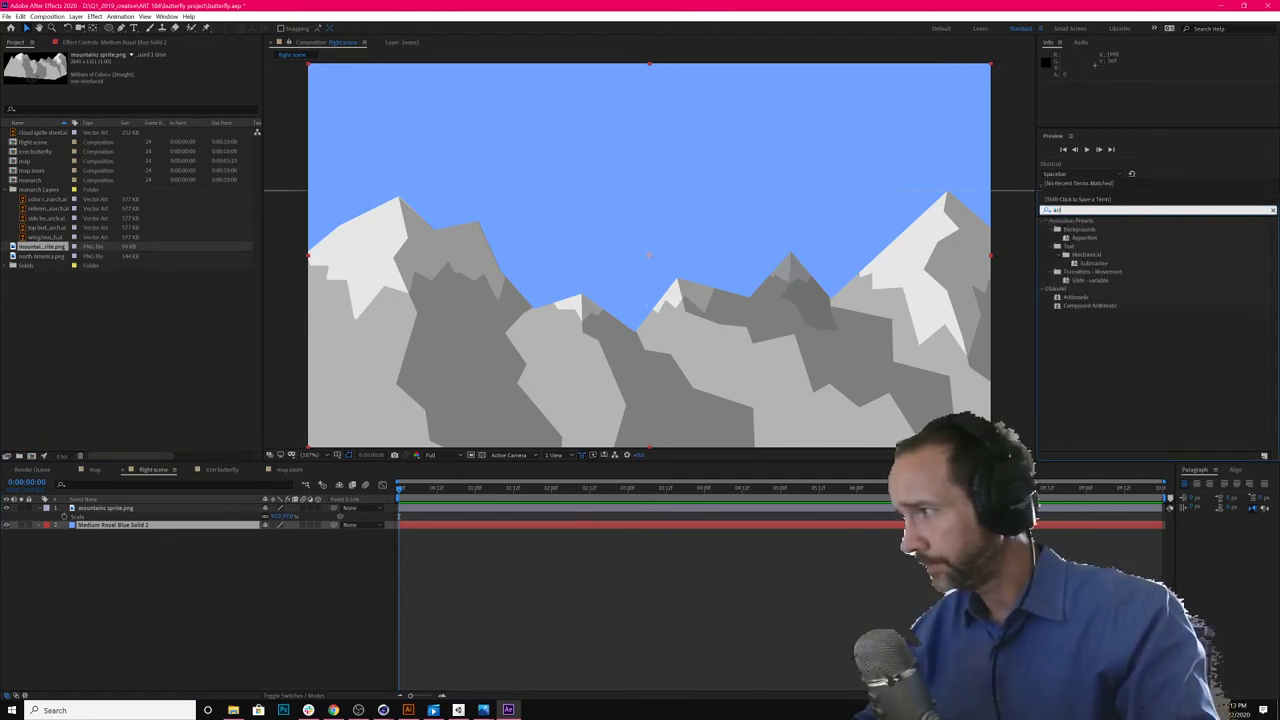
text(grad)
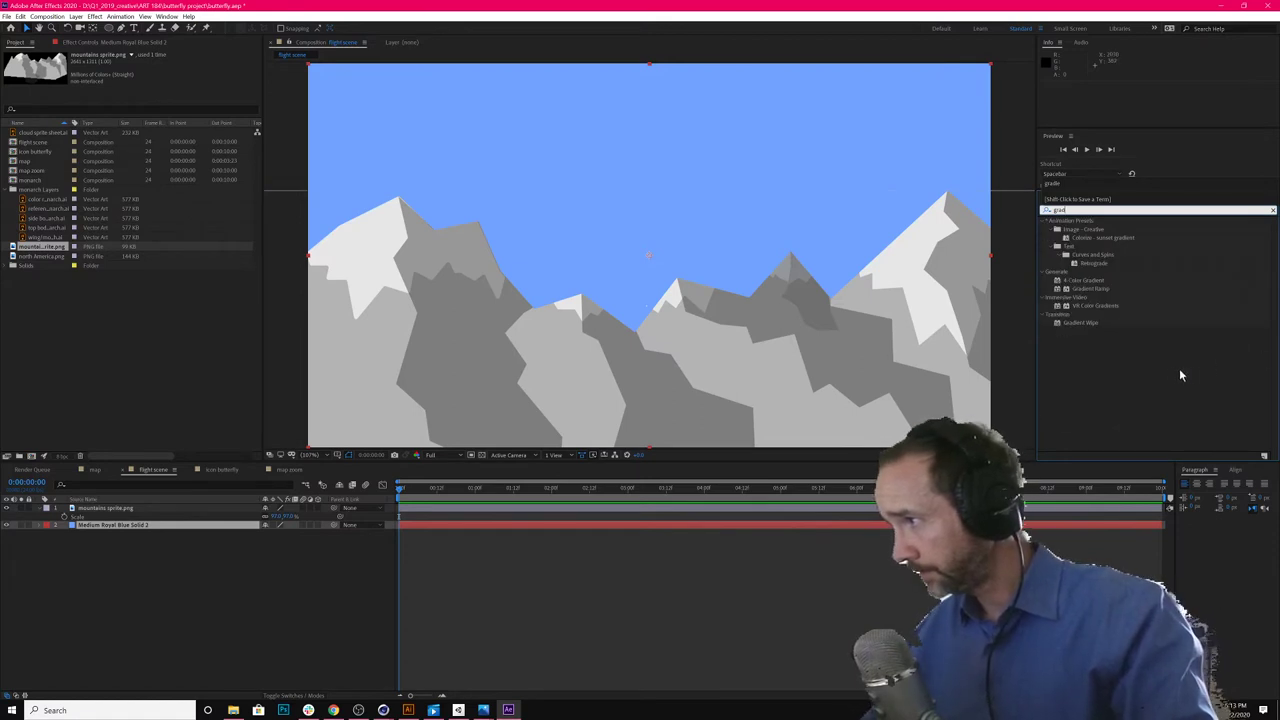
double_click(1091, 289)
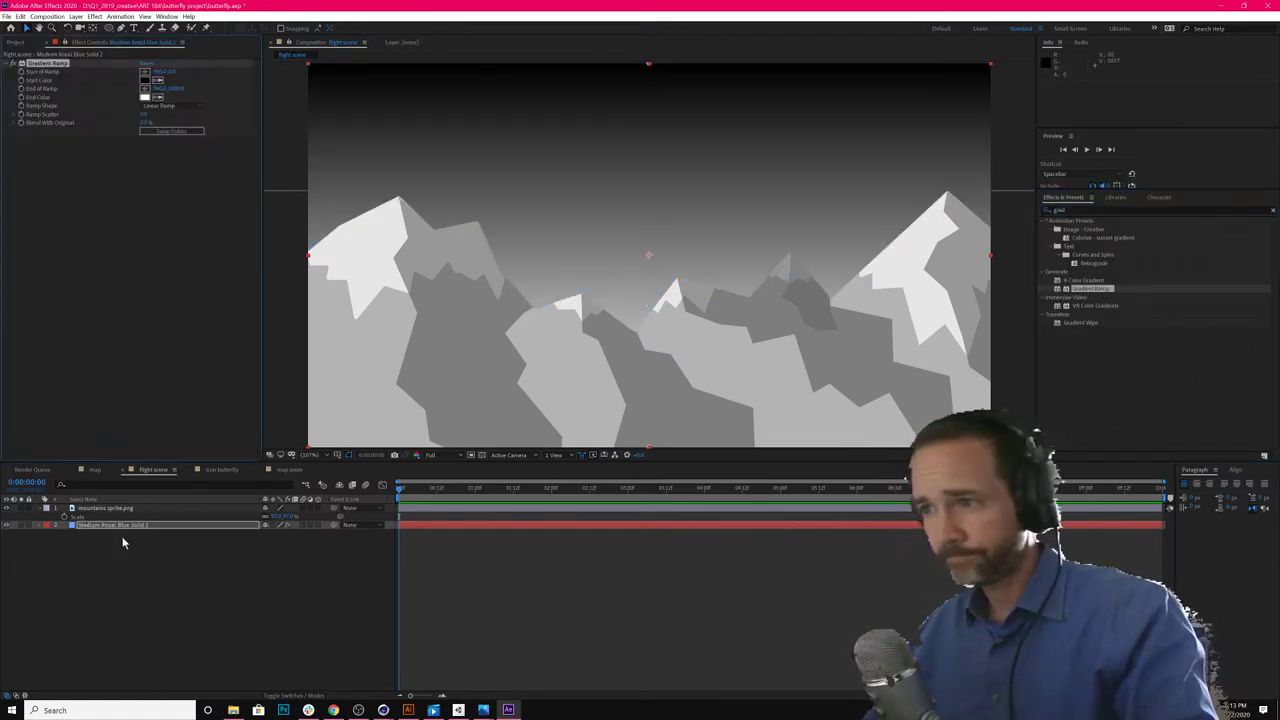
Step: Set the Gradient Ramp's start color to a light sky blue
click(157, 82)
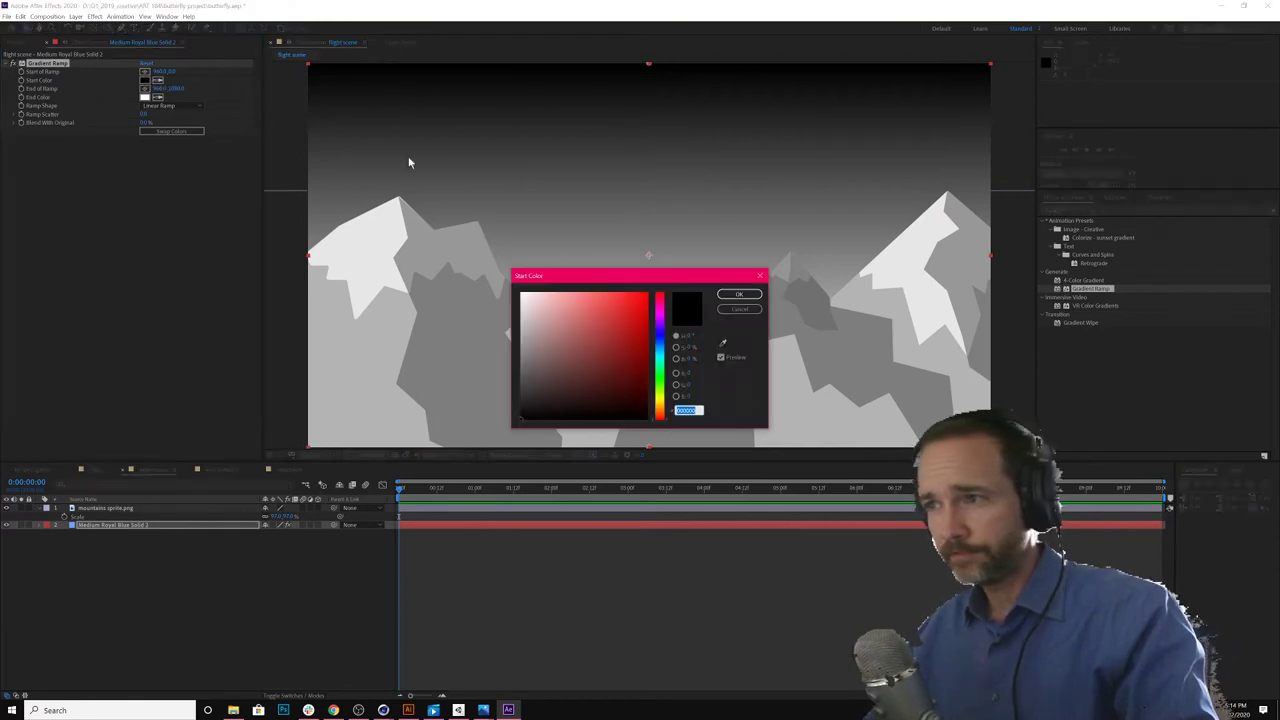
click(657, 342)
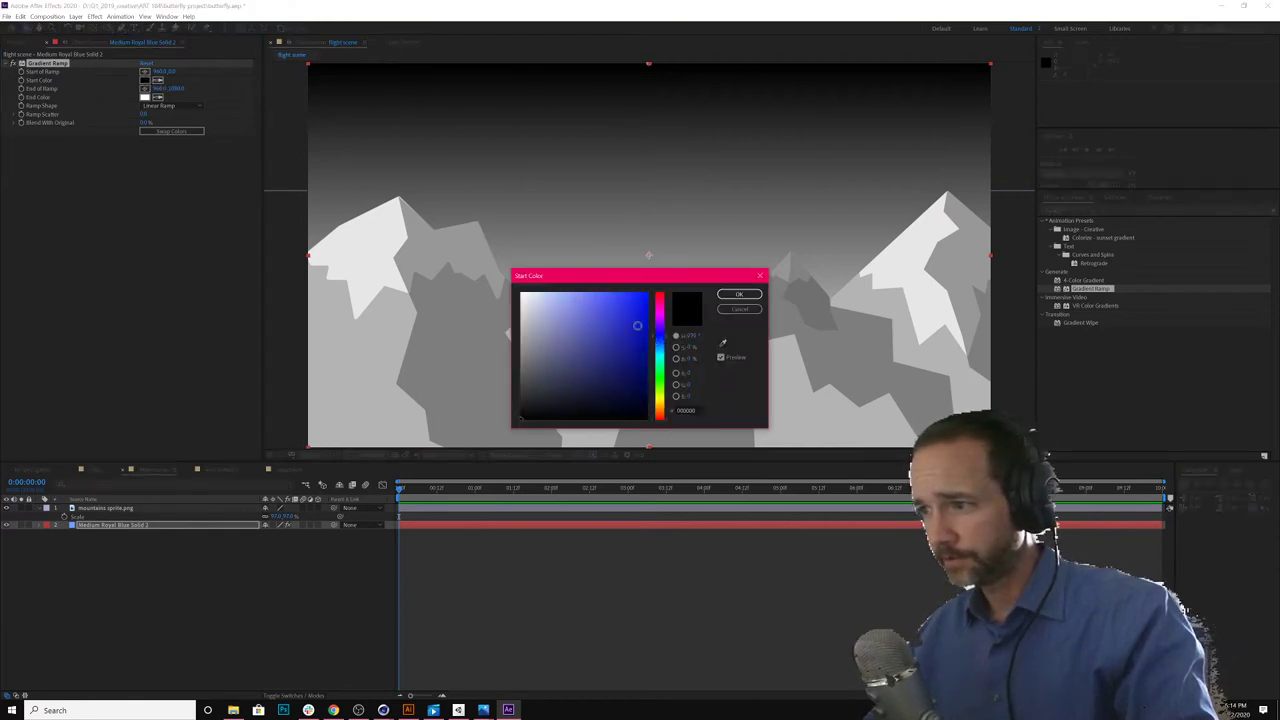
click(596, 293)
drag(662, 344, 663, 350)
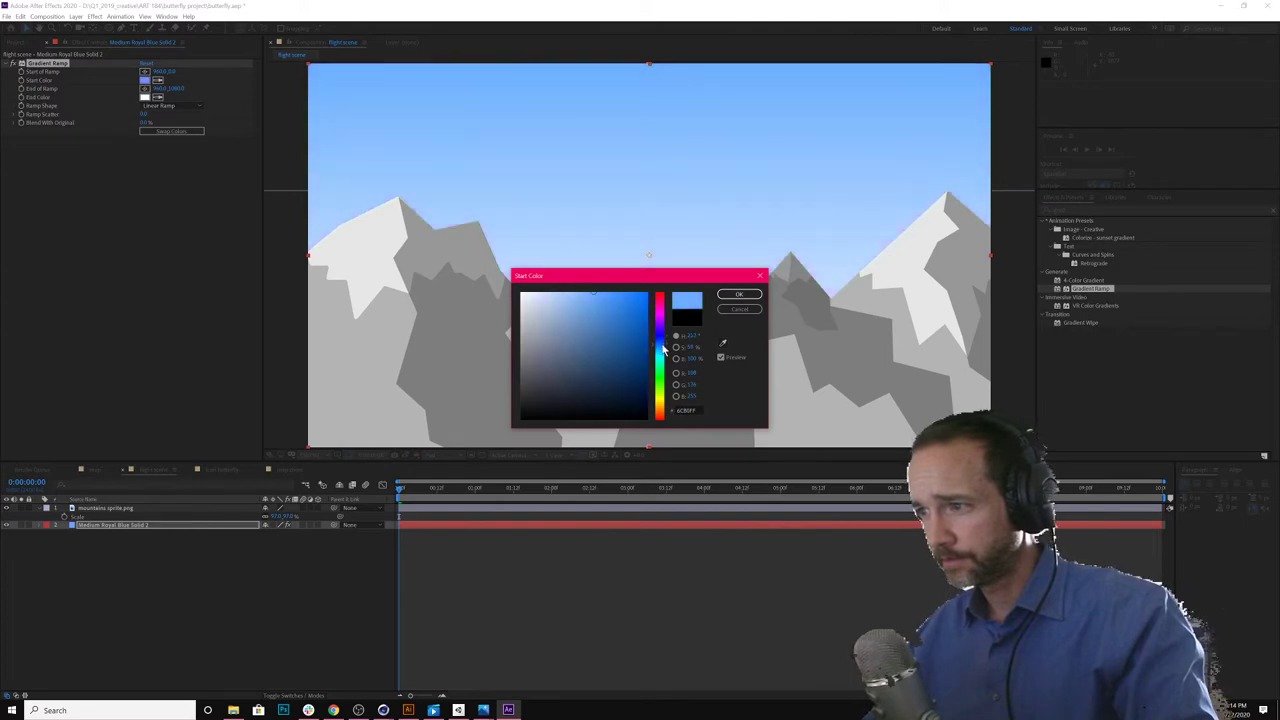
click(740, 294)
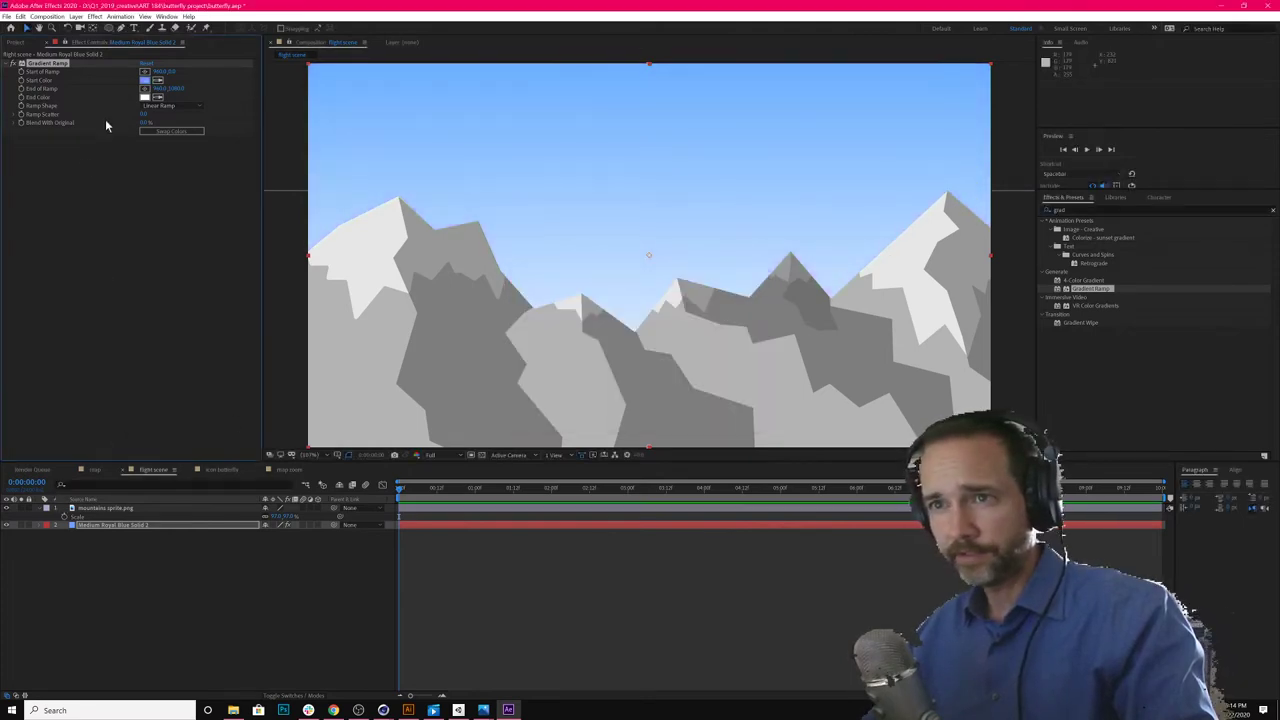
Step: Set the Gradient Ramp's end color to a bright orange
click(146, 97)
drag(662, 348, 664, 410)
click(618, 287)
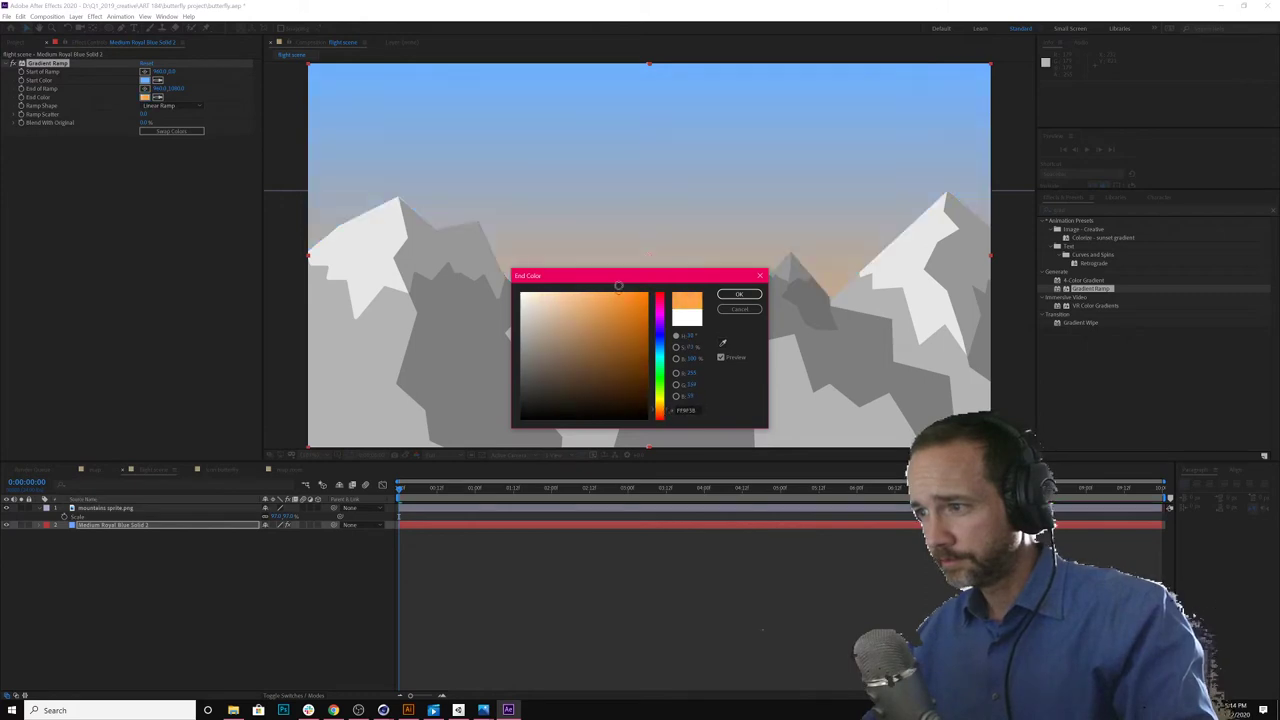
click(739, 295)
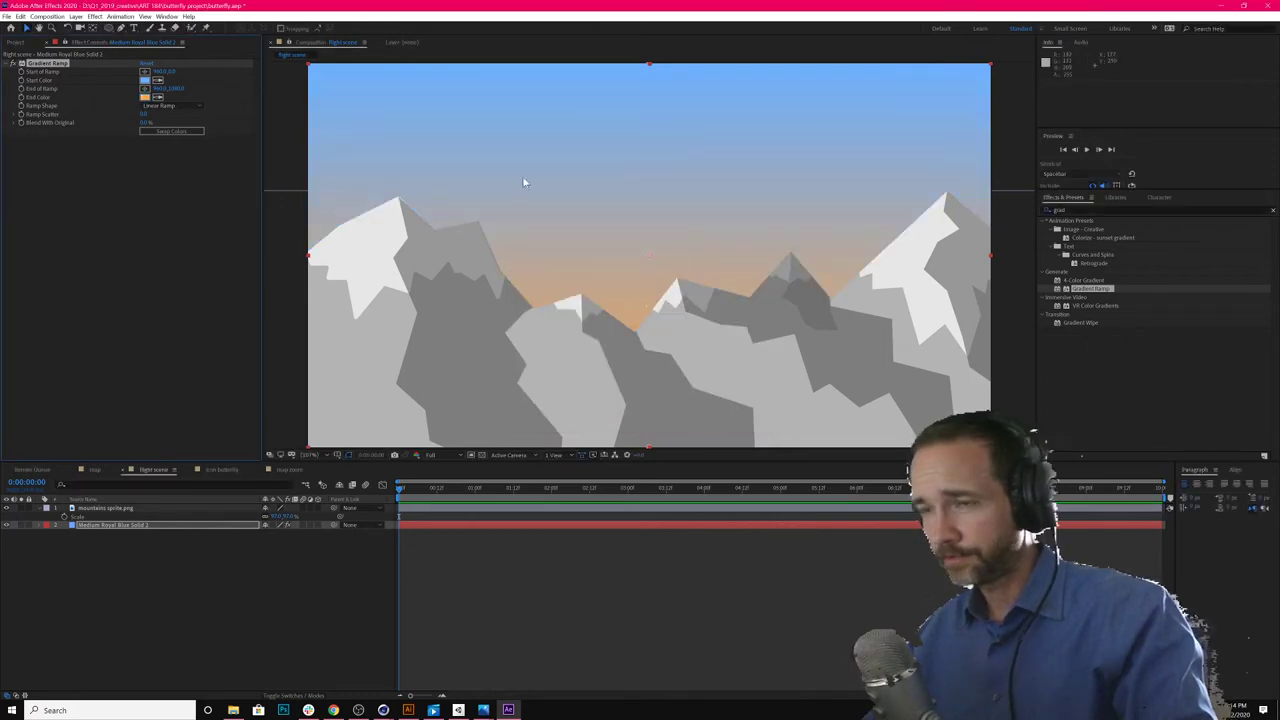
Step: Move the Gradient Ramp's end point to about the frame's center and its start point into the upper sky directly above it
drag(655, 260, 648, 240)
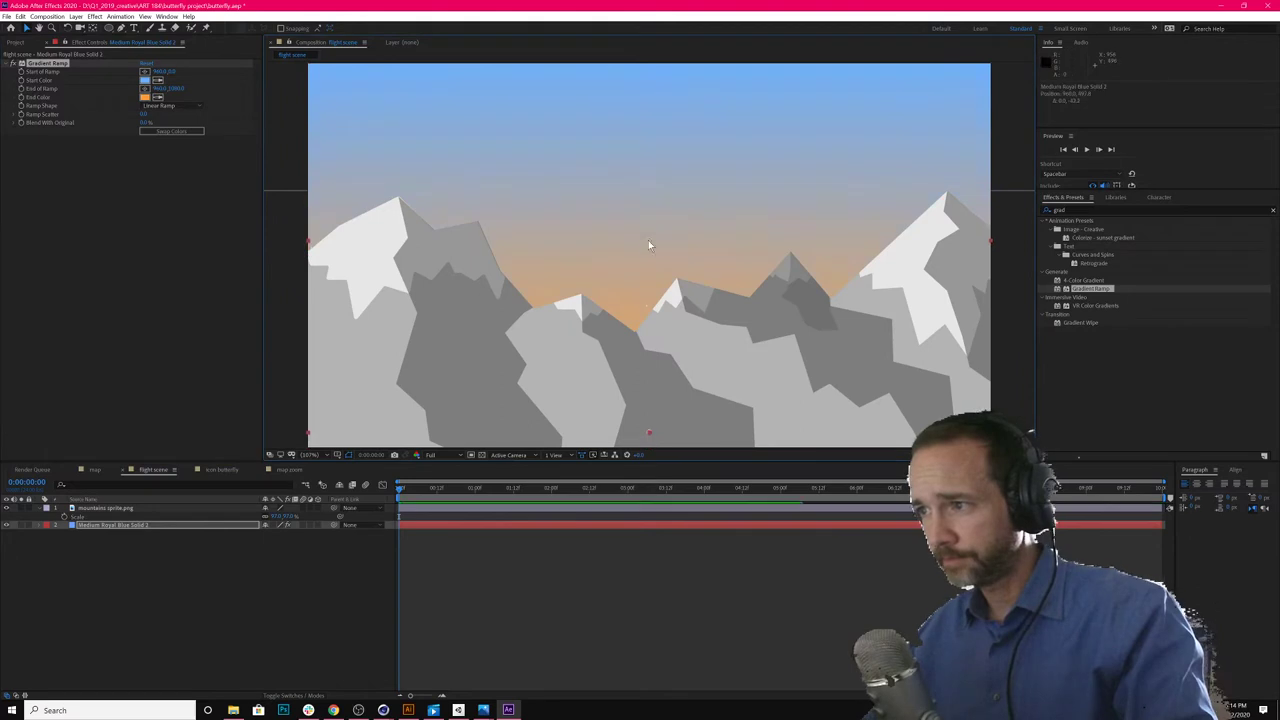
key(ctrl+z)
click(149, 88)
click(60, 63)
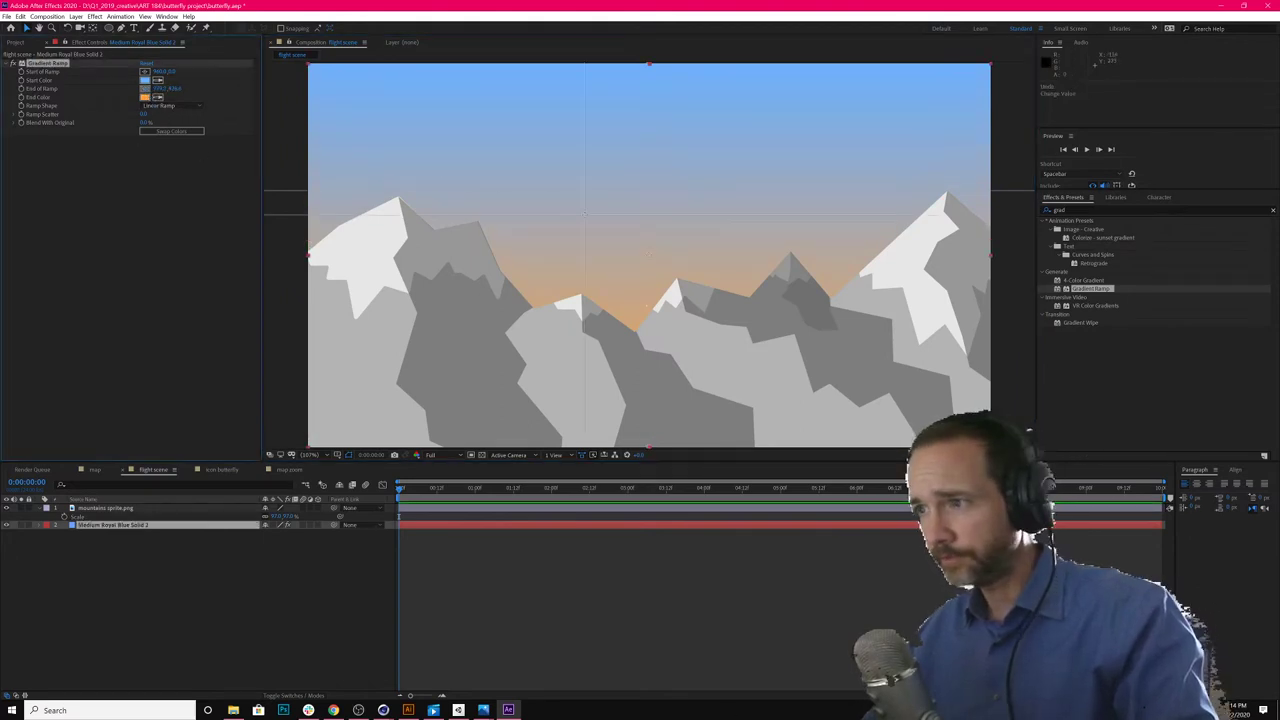
click(645, 196)
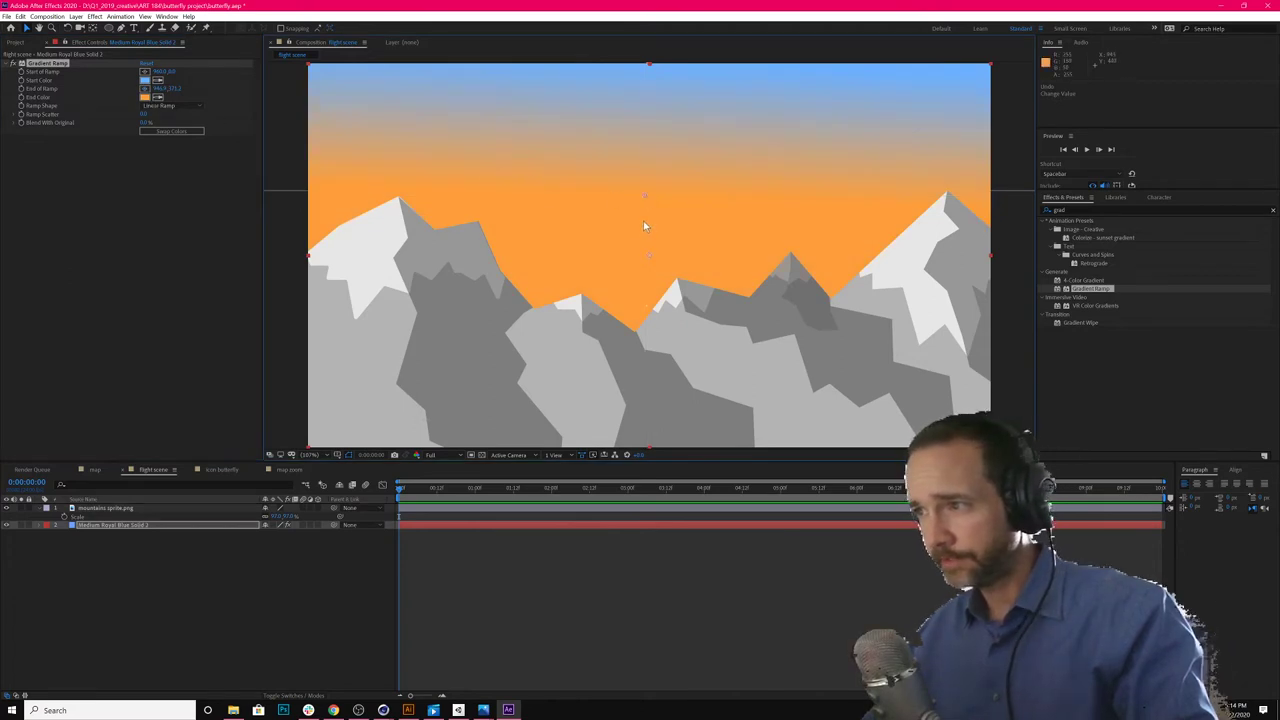
drag(645, 195, 643, 224)
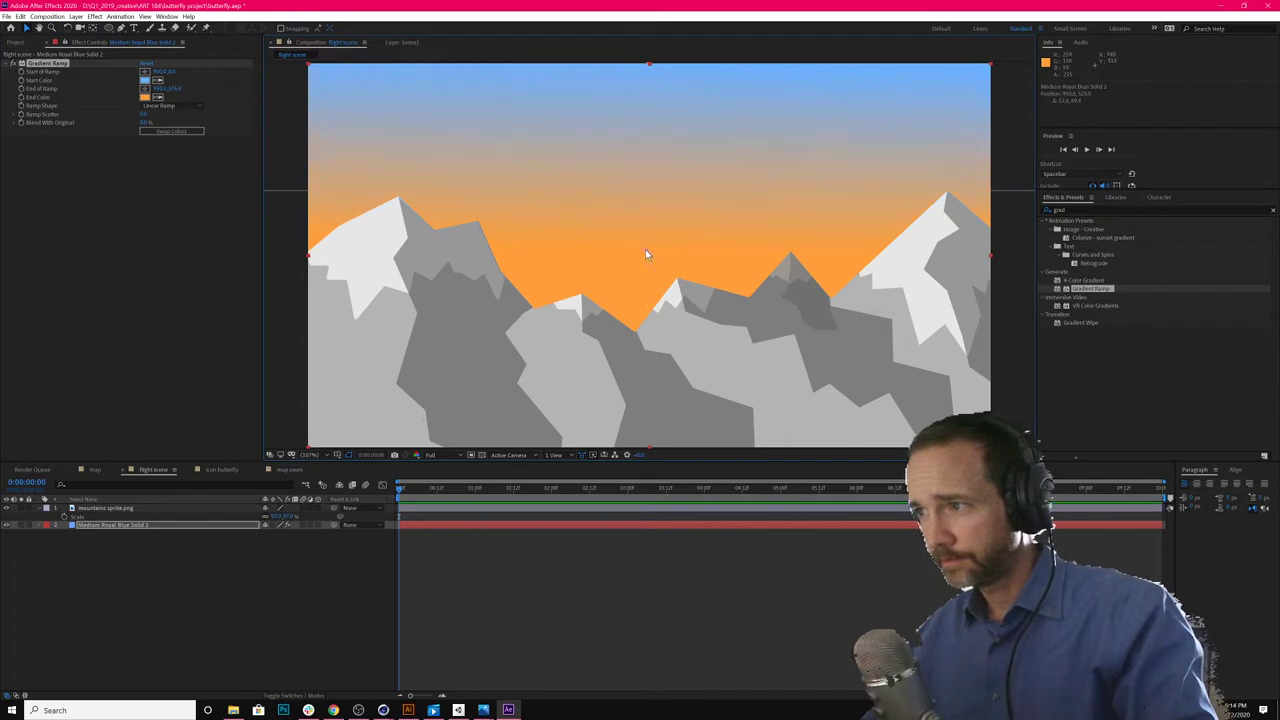
click(153, 79)
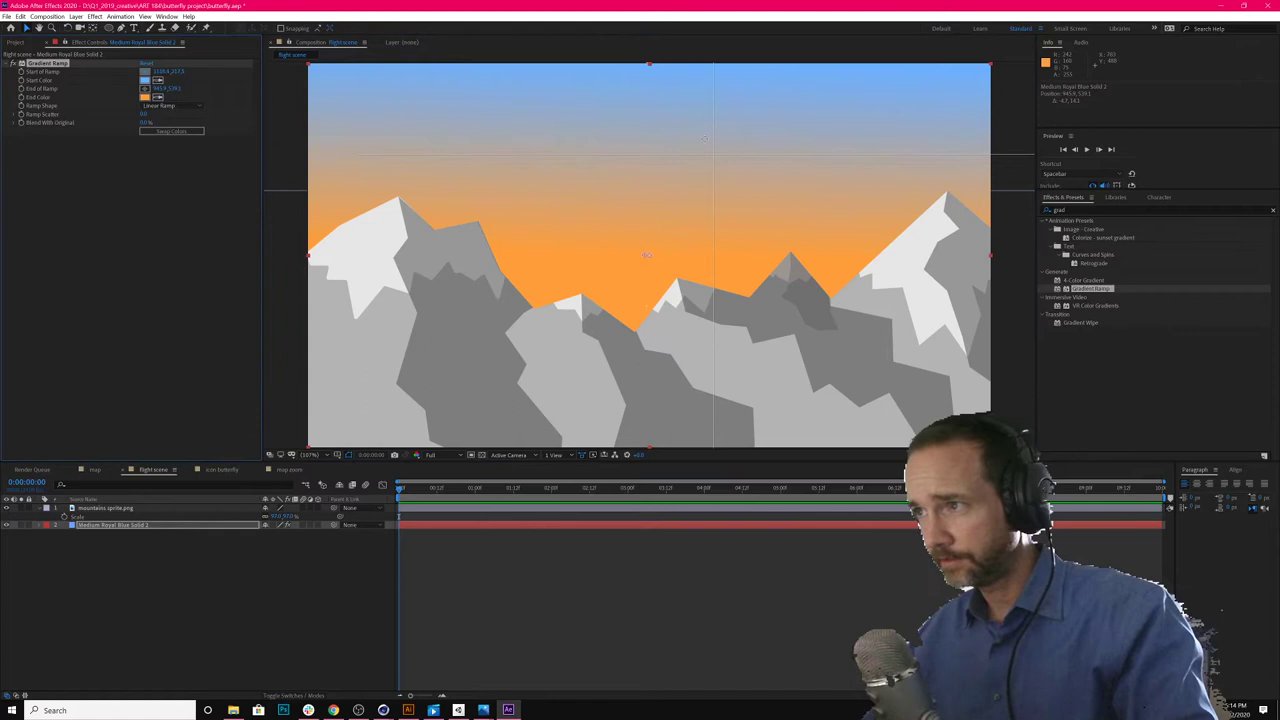
click(650, 109)
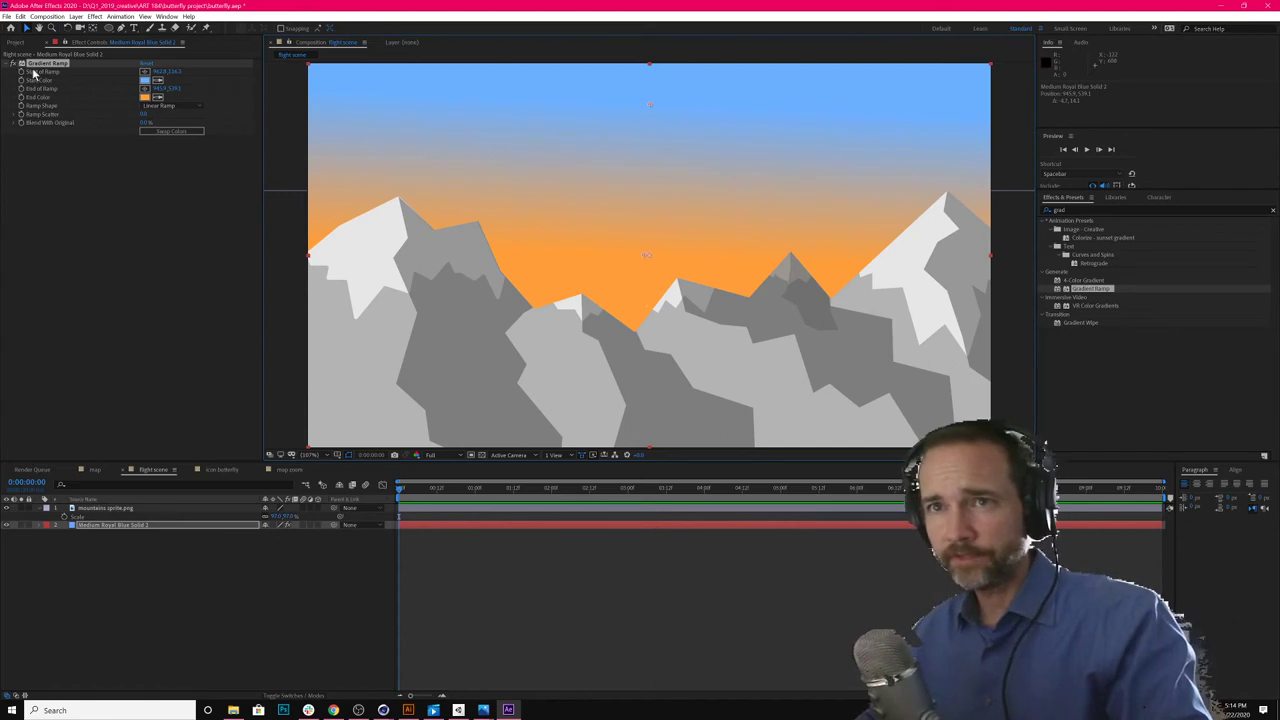
Step: Add the cloud sprite sheet from the project files to the sky above the mountains as the topmost layer
click(16, 42)
click(40, 337)
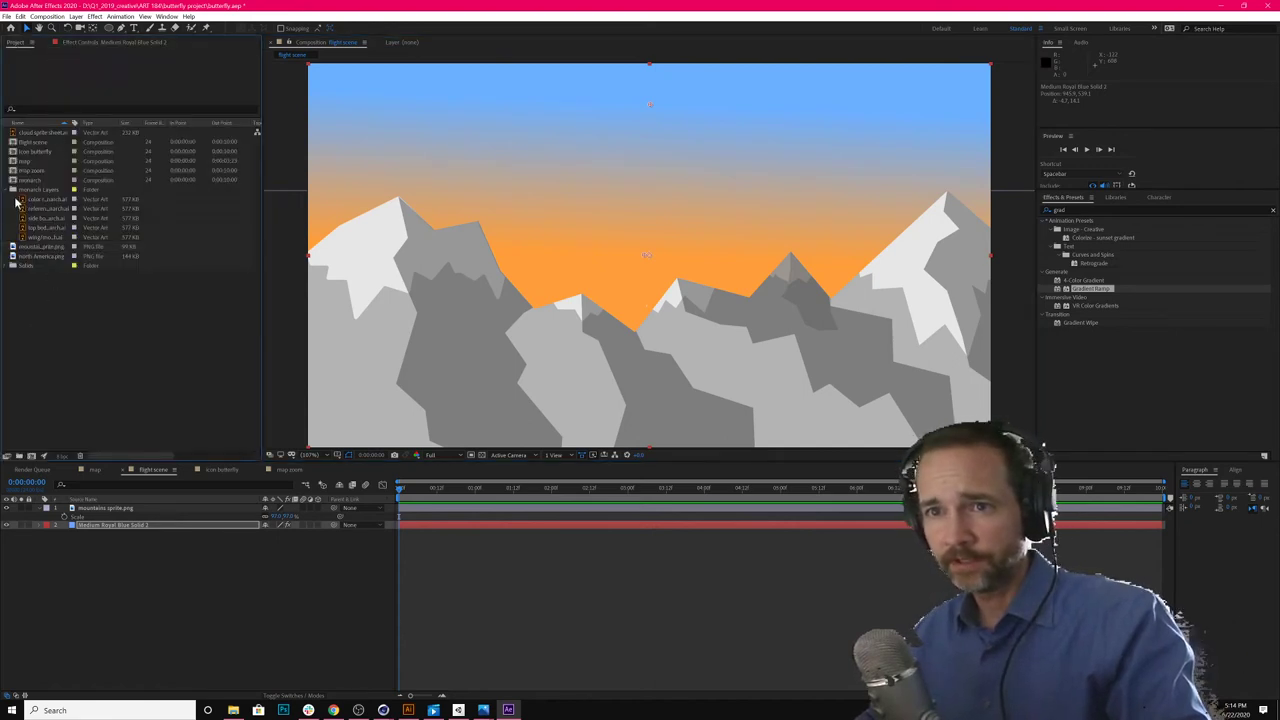
click(37, 143)
click(34, 126)
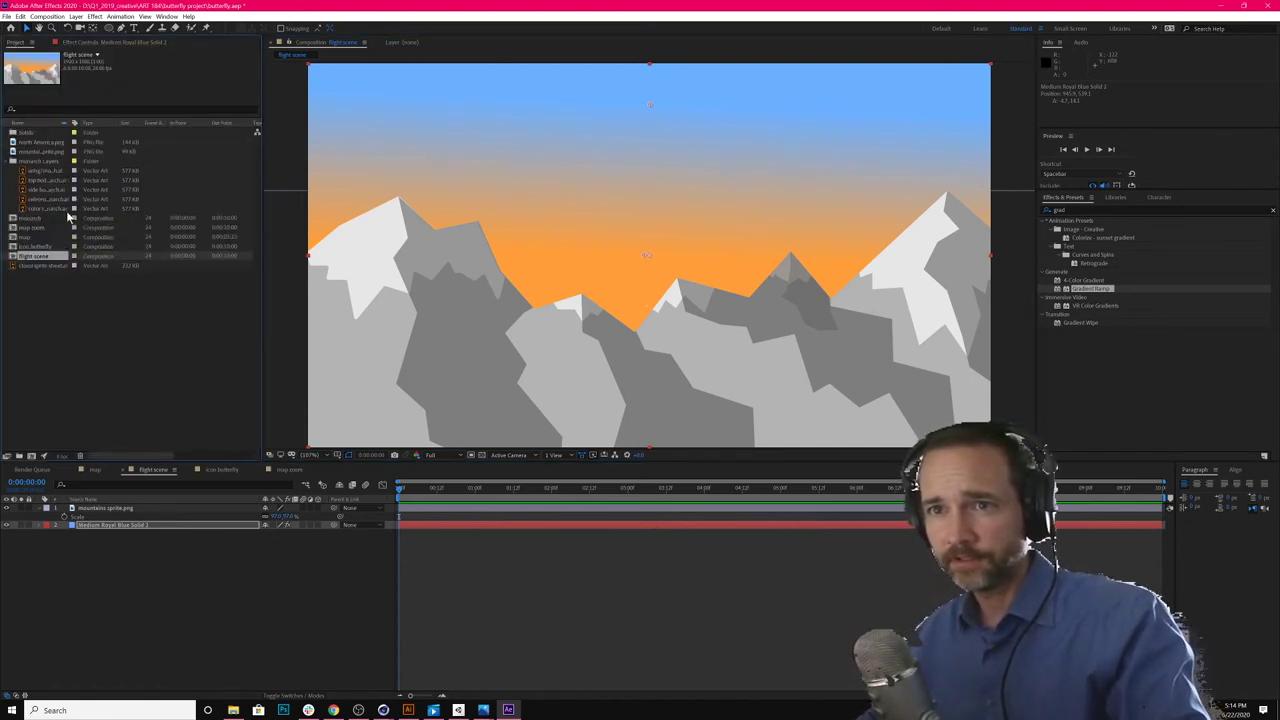
click(45, 265)
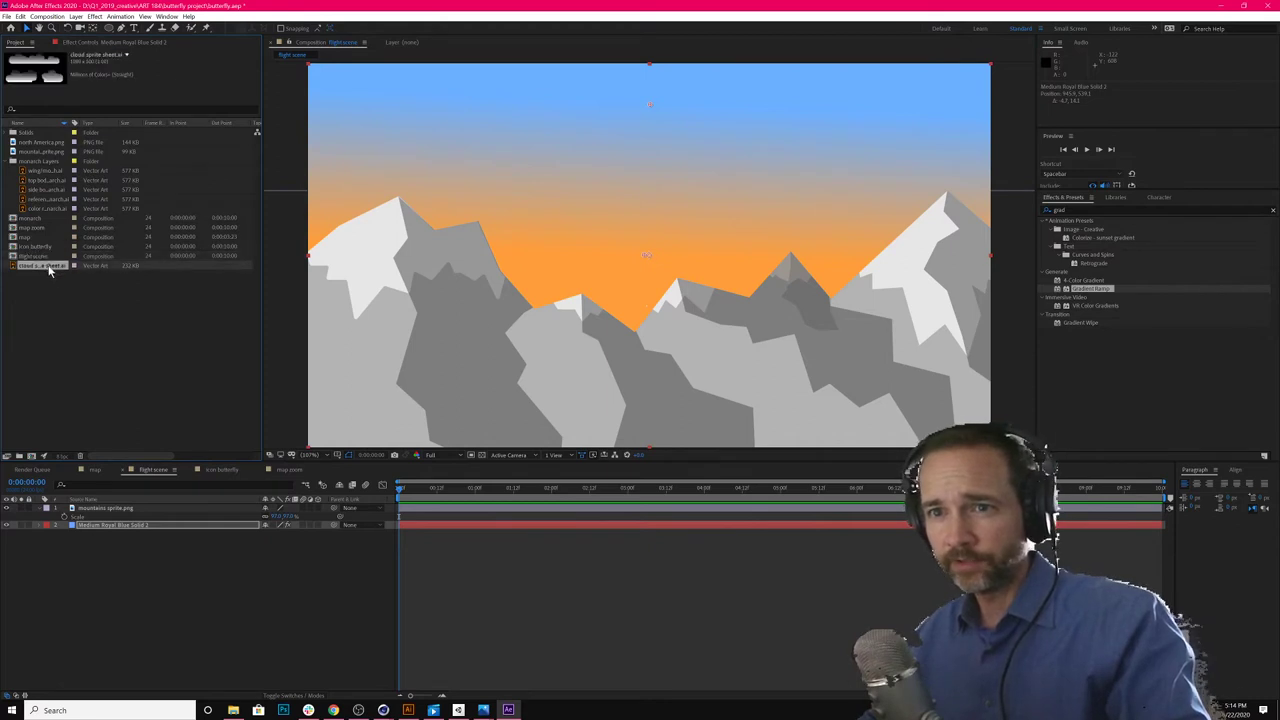
drag(49, 270, 700, 210)
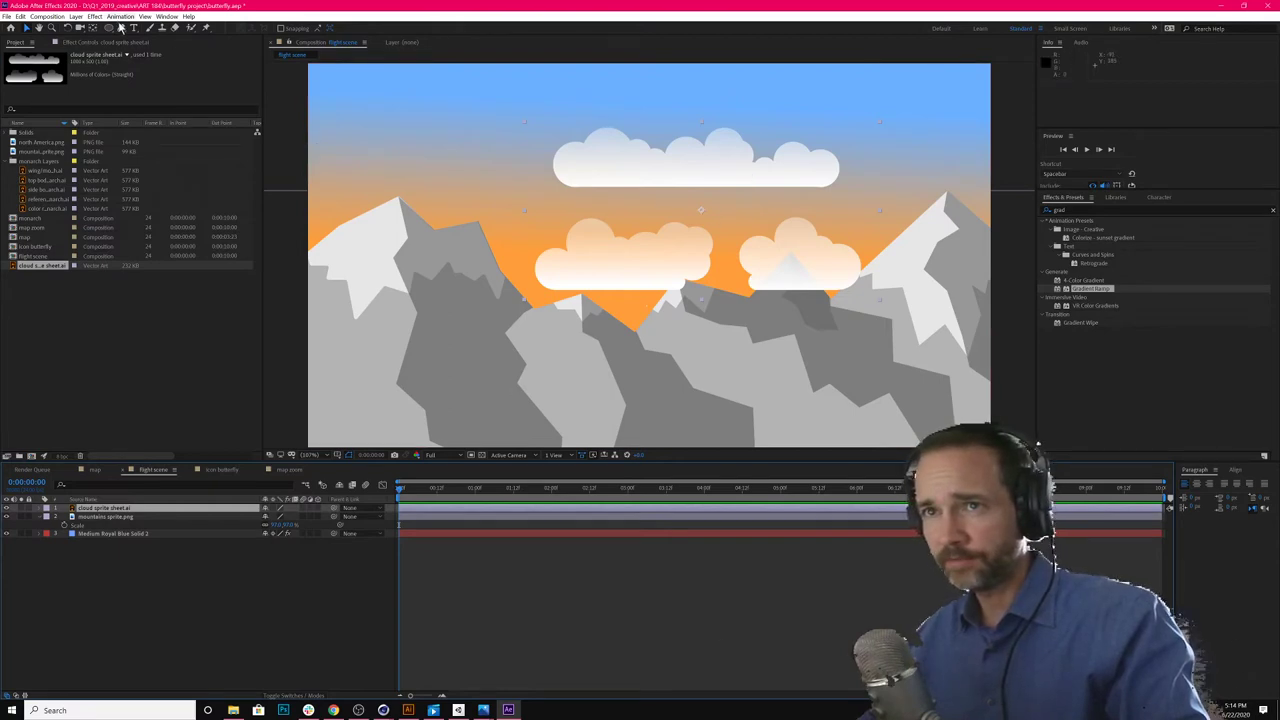
Step: Draw a closed Pen mask around the long upper cloud on the cloud sprite sheet layer, excluding the two lower clouds
click(119, 27)
click(544, 117)
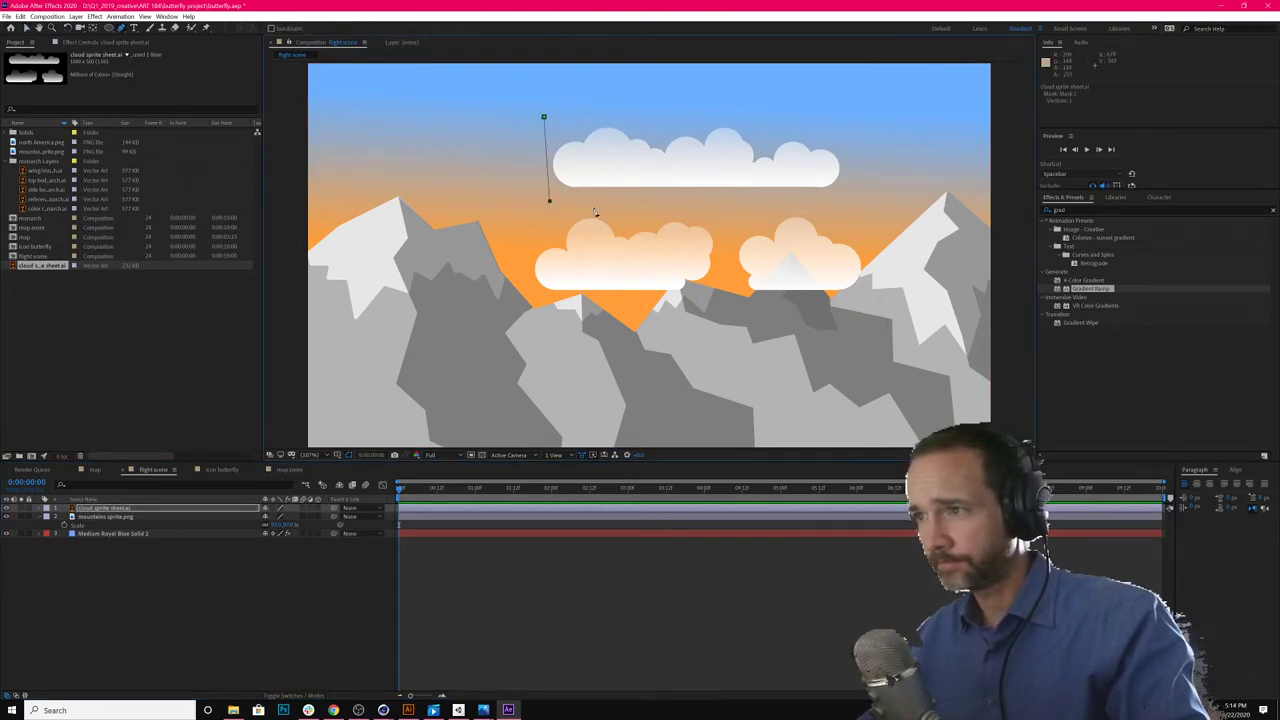
click(642, 213)
drag(843, 213, 847, 206)
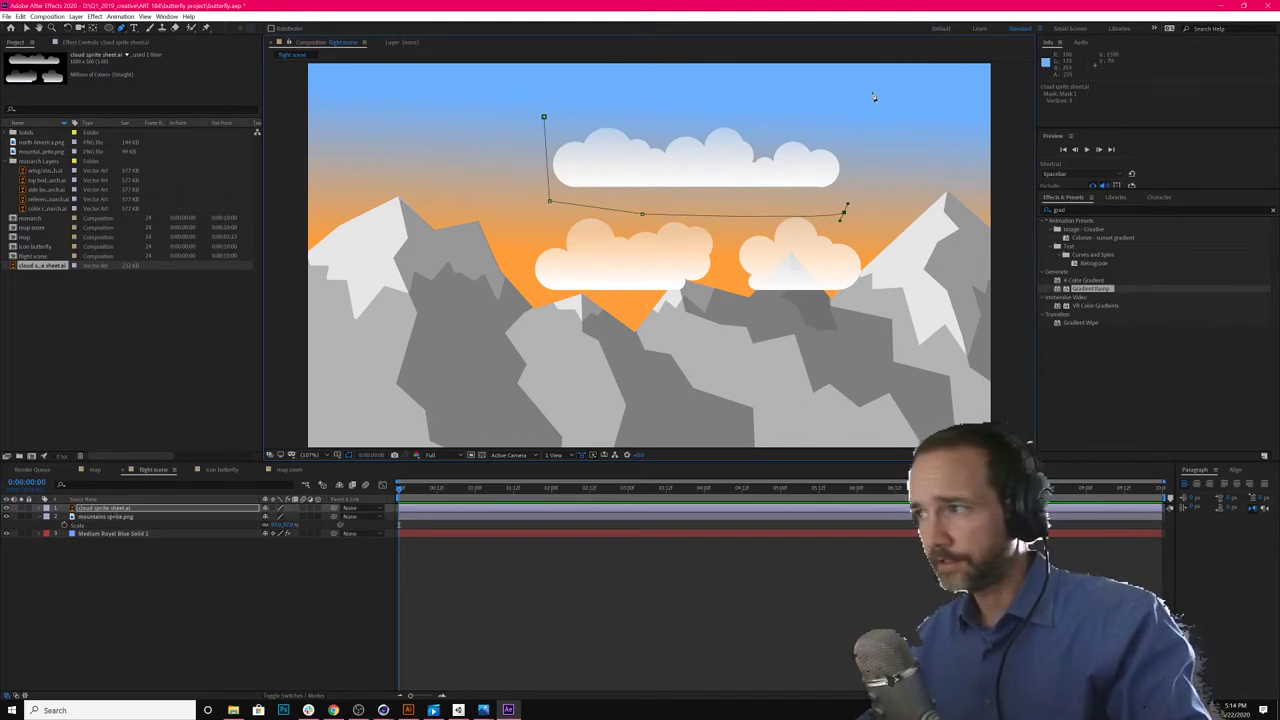
click(825, 118)
key(ctrl+z)
key(ctrl+z)
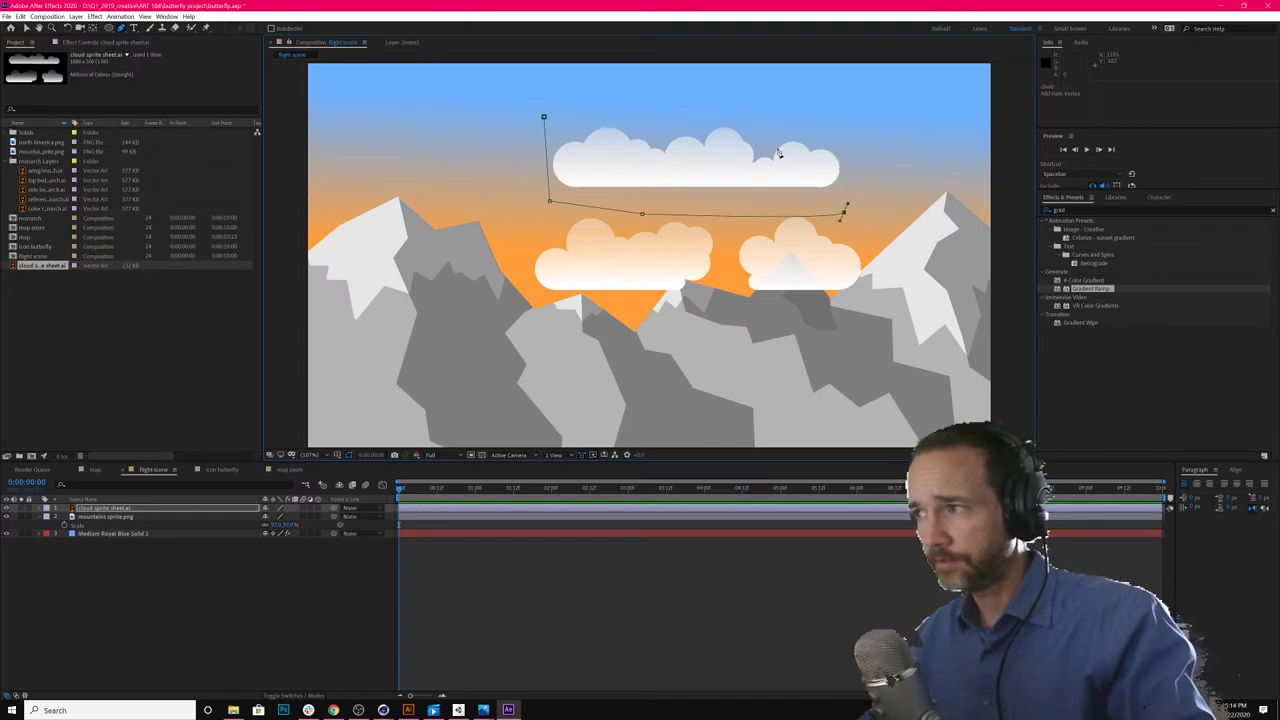
click(814, 206)
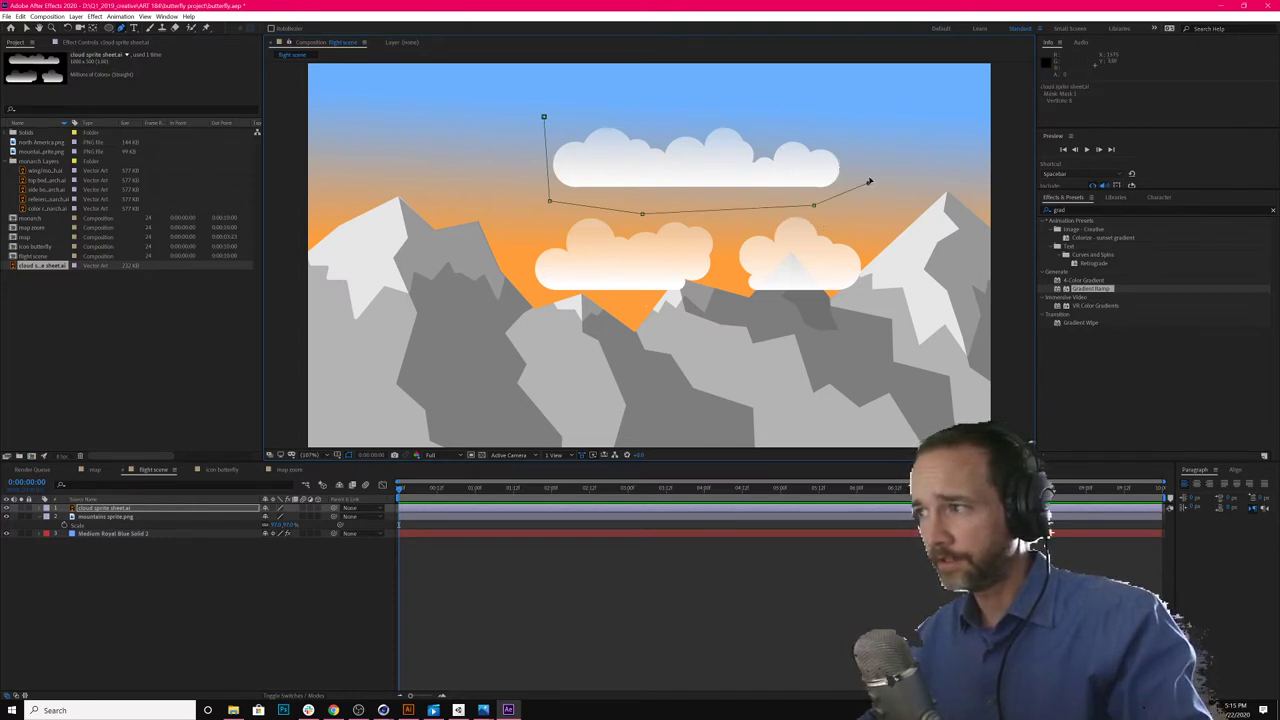
click(661, 81)
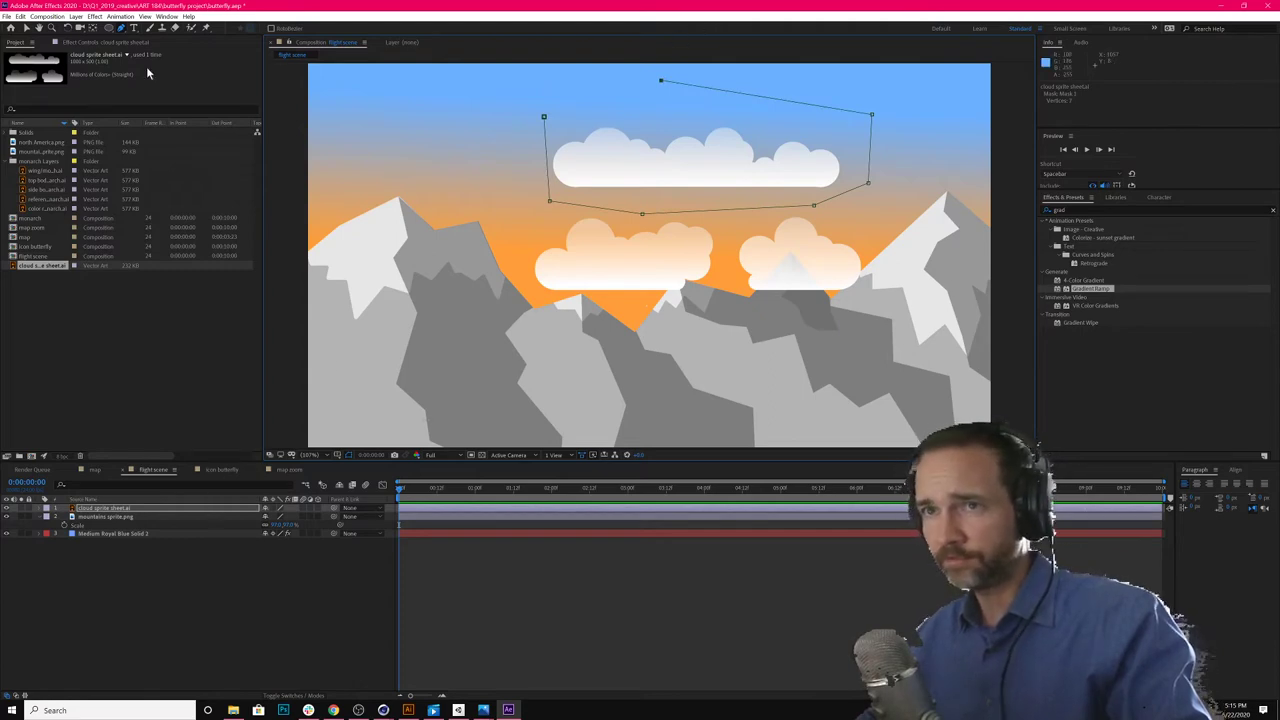
click(544, 117)
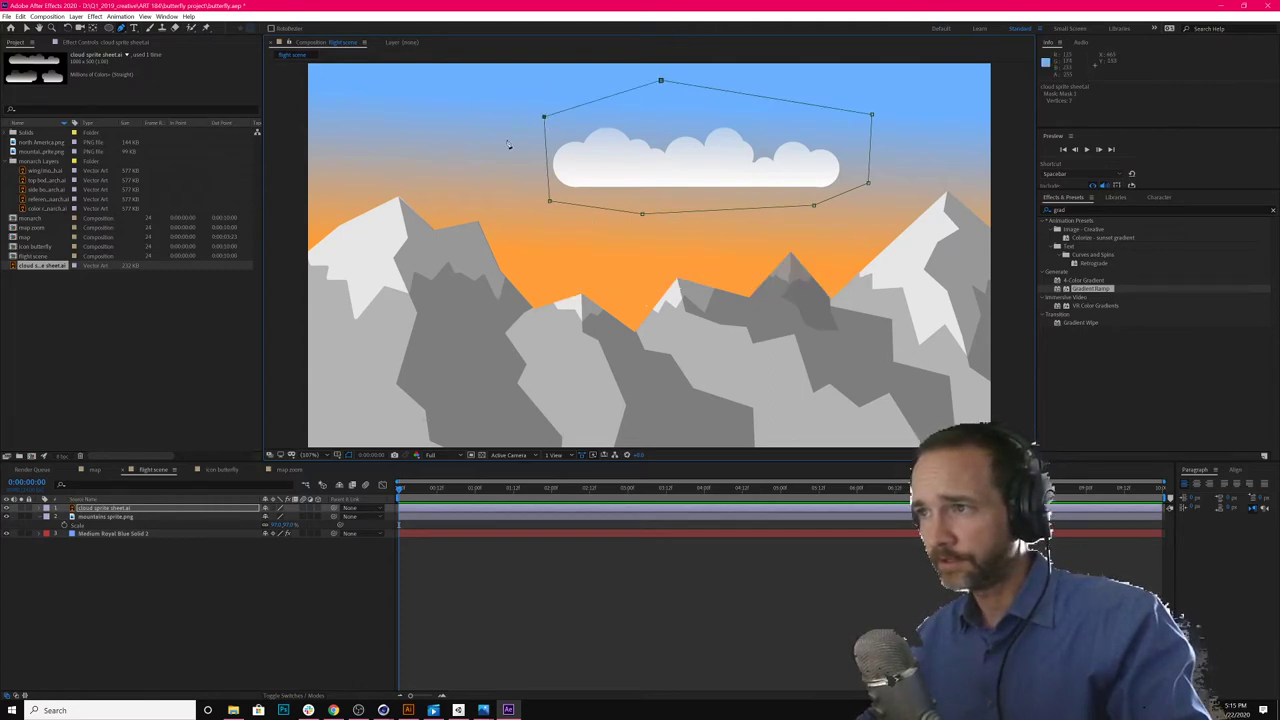
Step: Scale up the masked cloud layer until the cloud spans about two thirds of the frame's width
click(27, 28)
key(s)
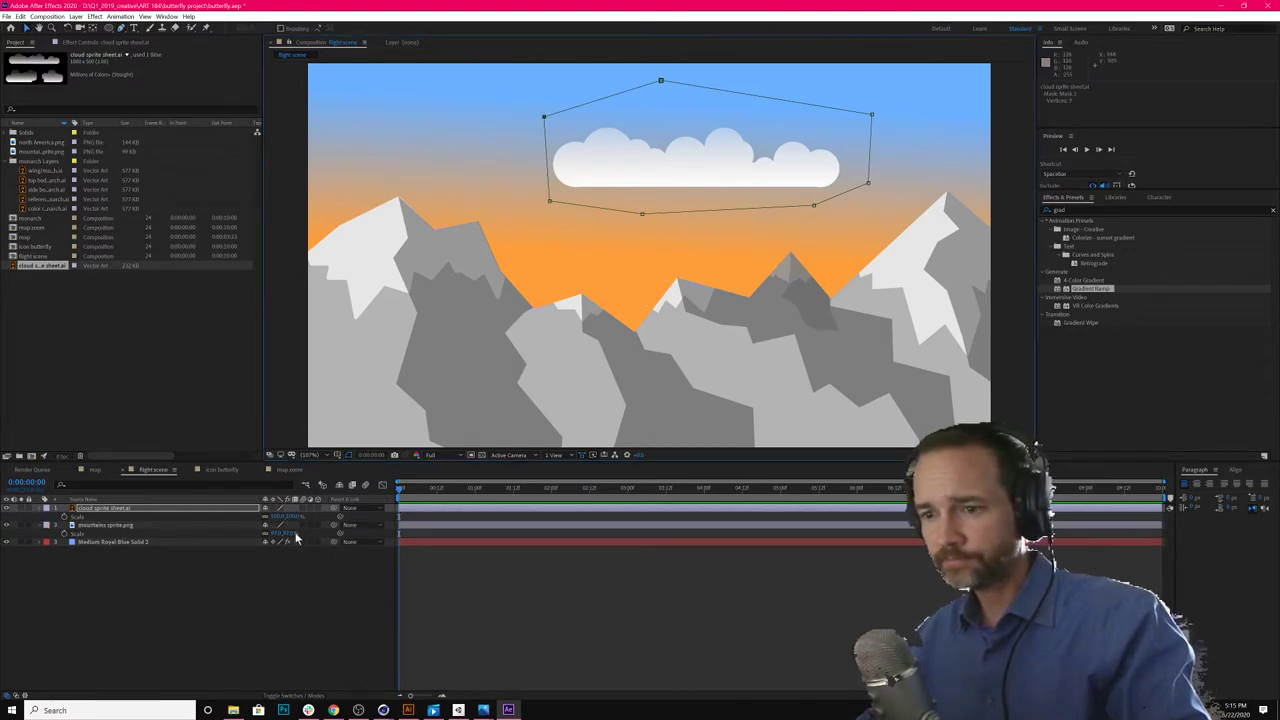
drag(282, 516, 322, 516)
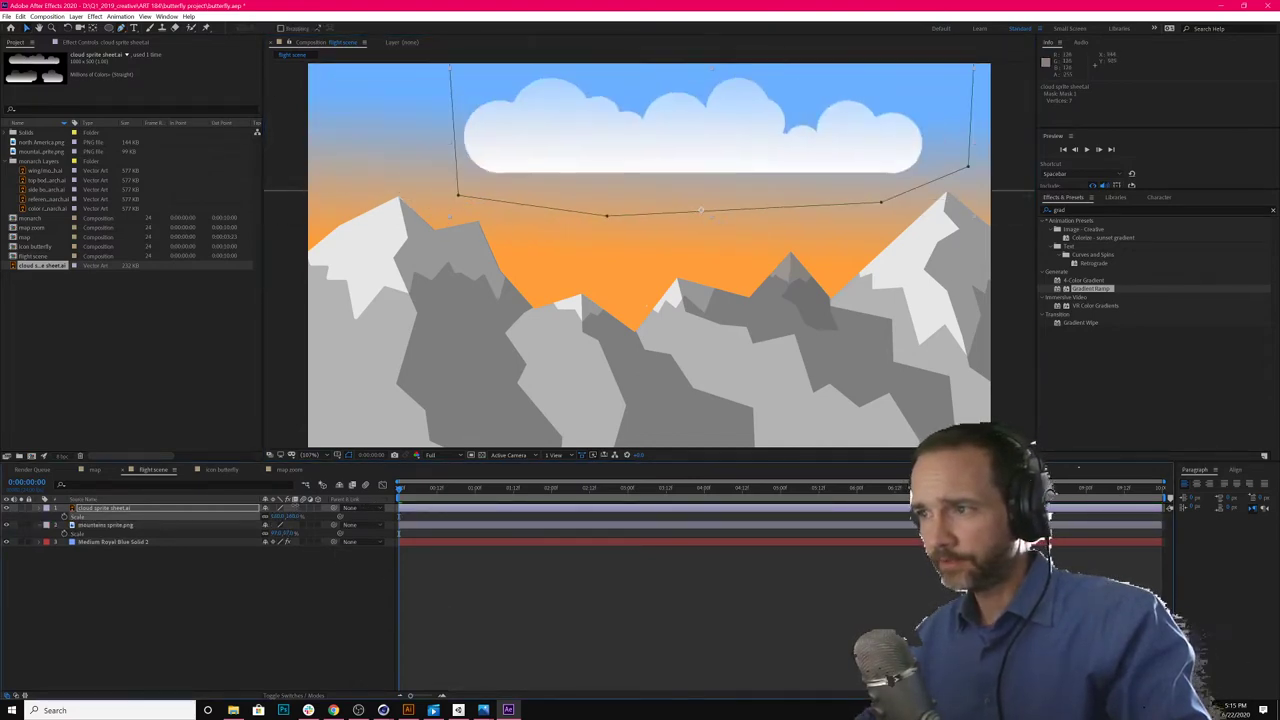
Step: Place the masked cloud layer beneath the mountains layer and position it in the right half of the sky, partly behind the right peak
drag(729, 154, 809, 215)
drag(108, 511, 124, 543)
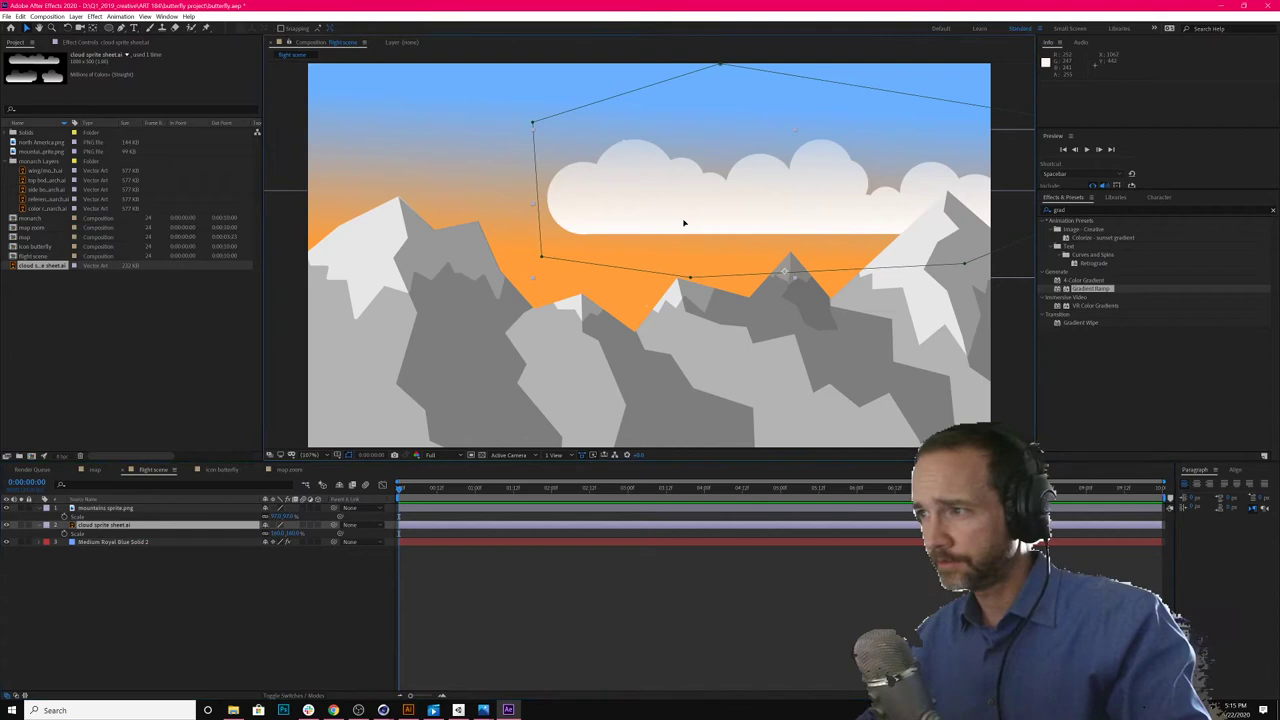
drag(683, 220, 652, 215)
click(146, 612)
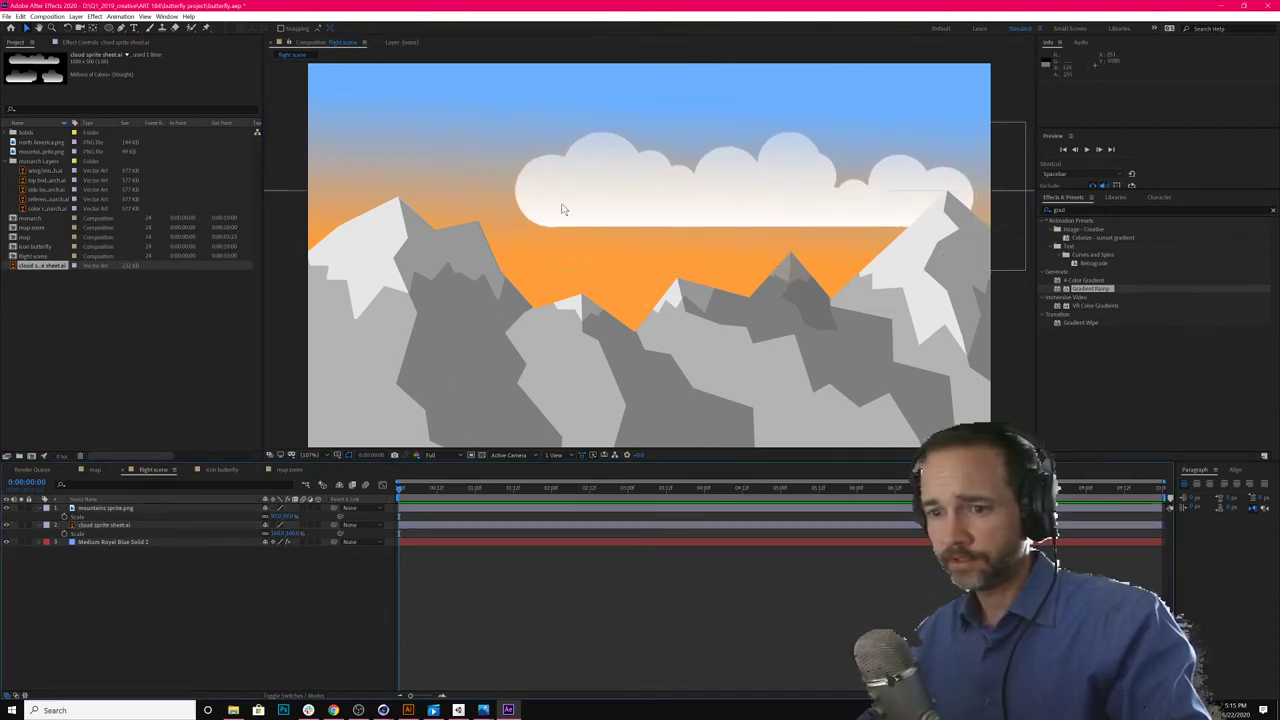
Step: Add a second cloud sprite sheet as the topmost layer over the left mountains and mask it to the small lower-right cloud
click(597, 200)
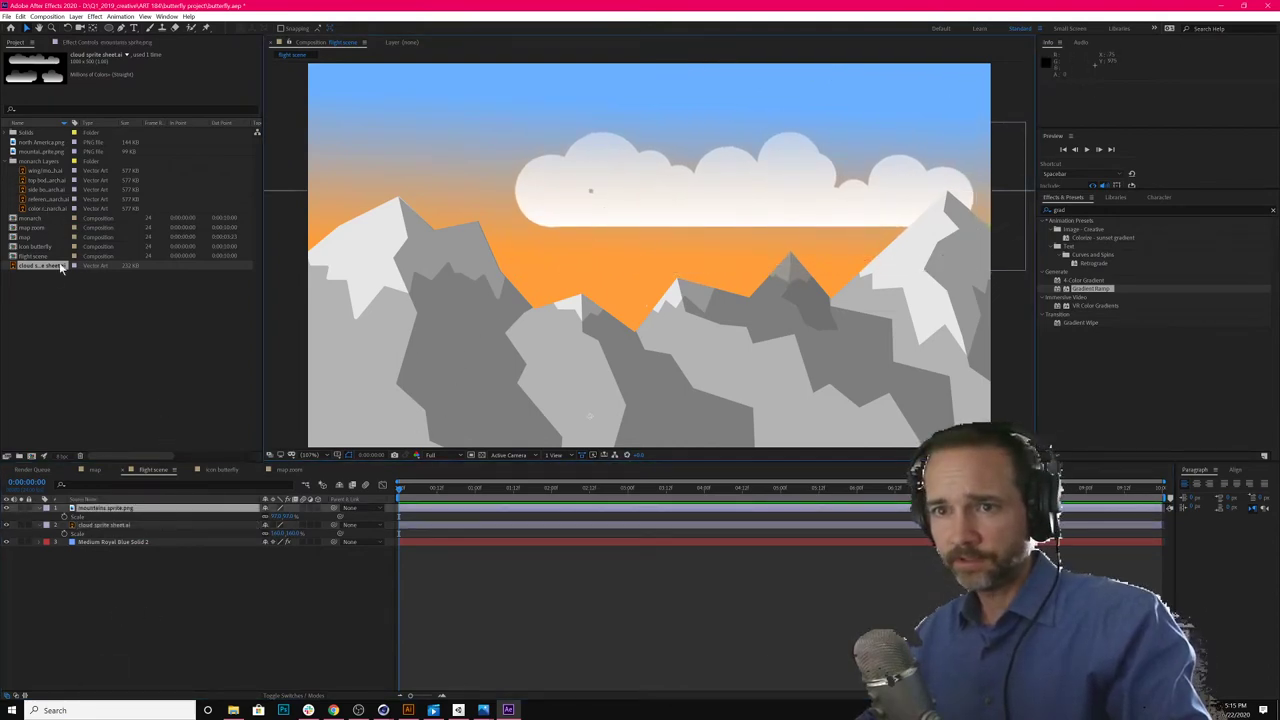
drag(50, 268, 516, 318)
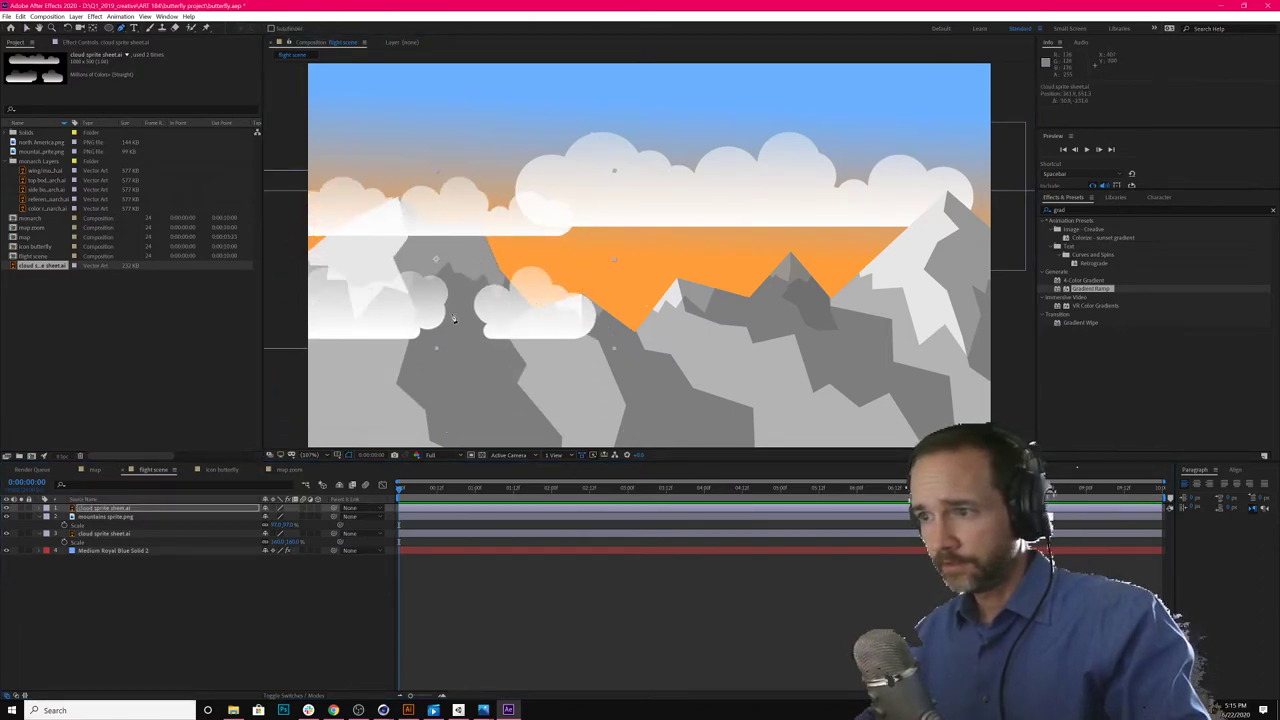
drag(471, 364, 473, 428)
click(476, 267)
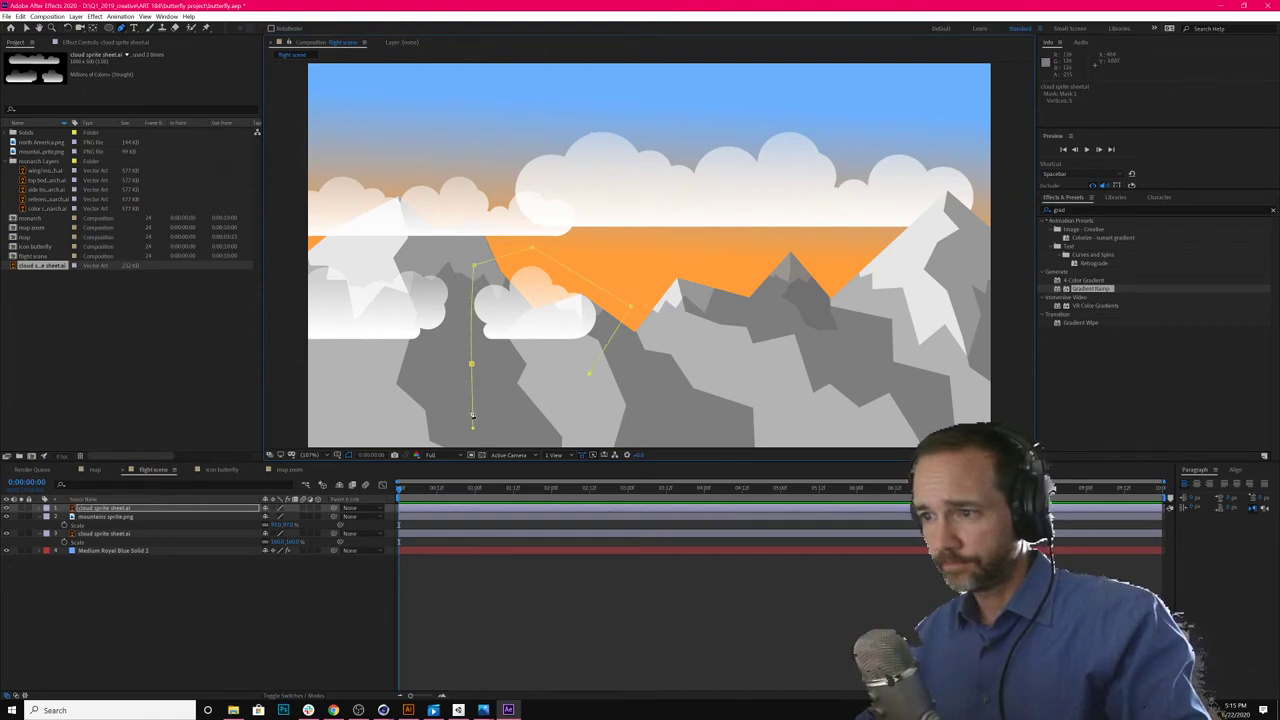
click(472, 365)
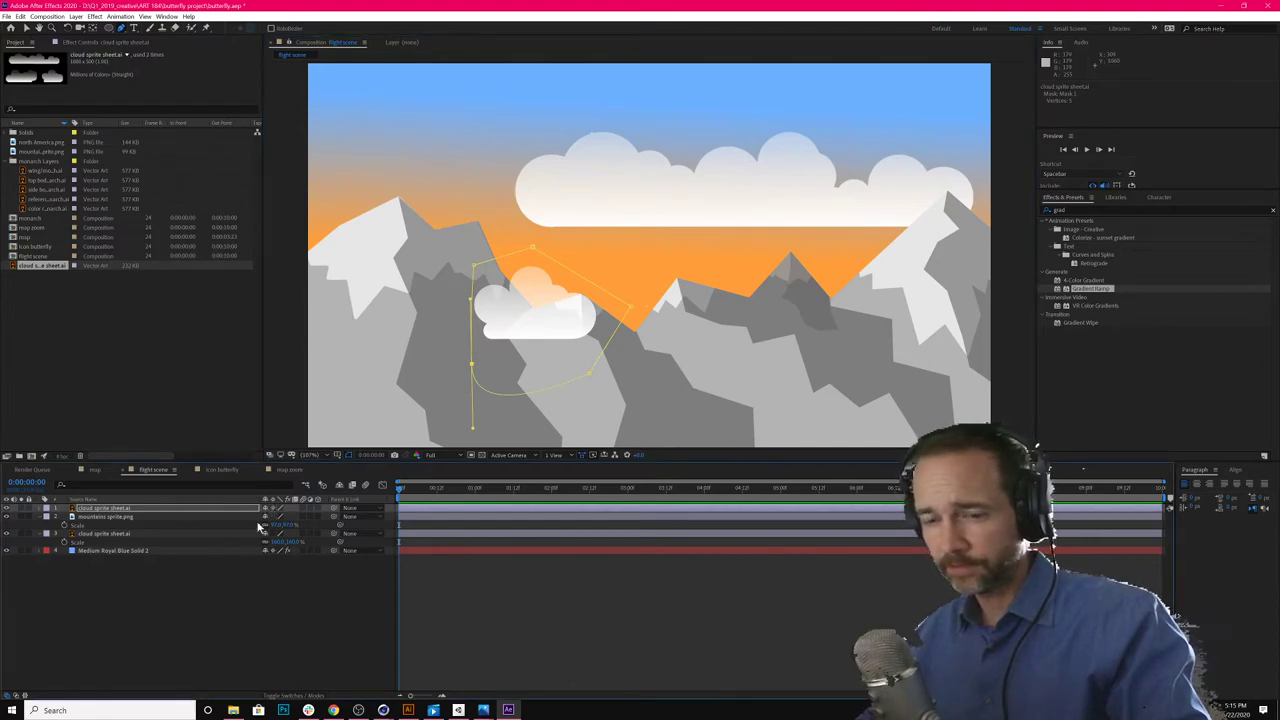
Step: Move the small cloud layer's anchor point to the center of the cloud's base
key(s)
drag(276, 515, 345, 515)
key(ctrl+z)
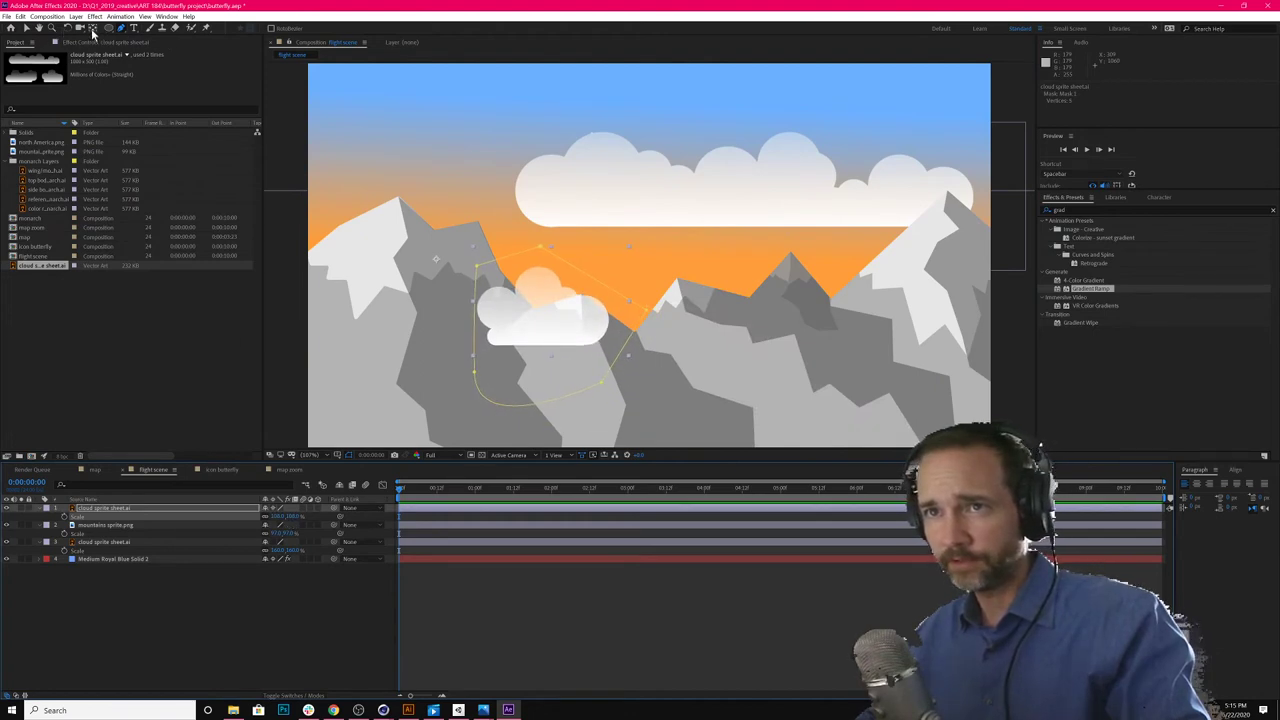
click(93, 28)
drag(435, 259, 470, 292)
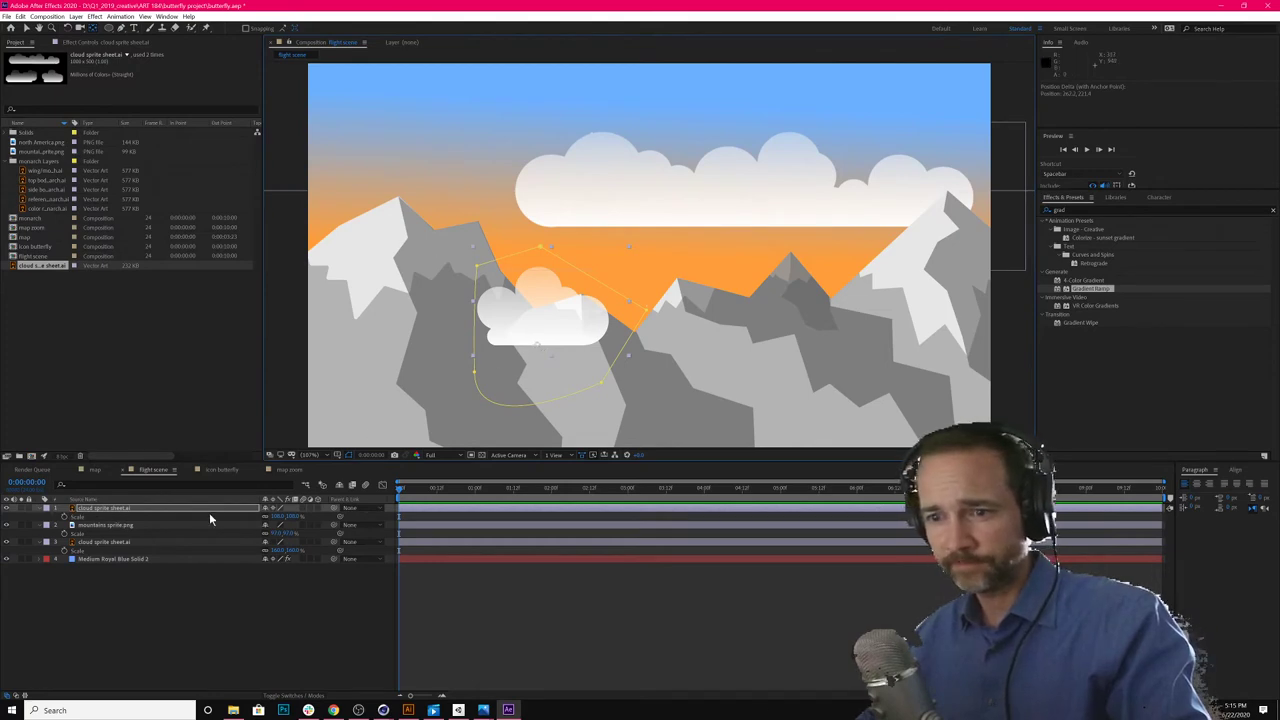
Step: Scale the foreground cloud up to about half the frame's width and move it over the left mountains, partly beyond the frame's left edge
drag(277, 516, 400, 541)
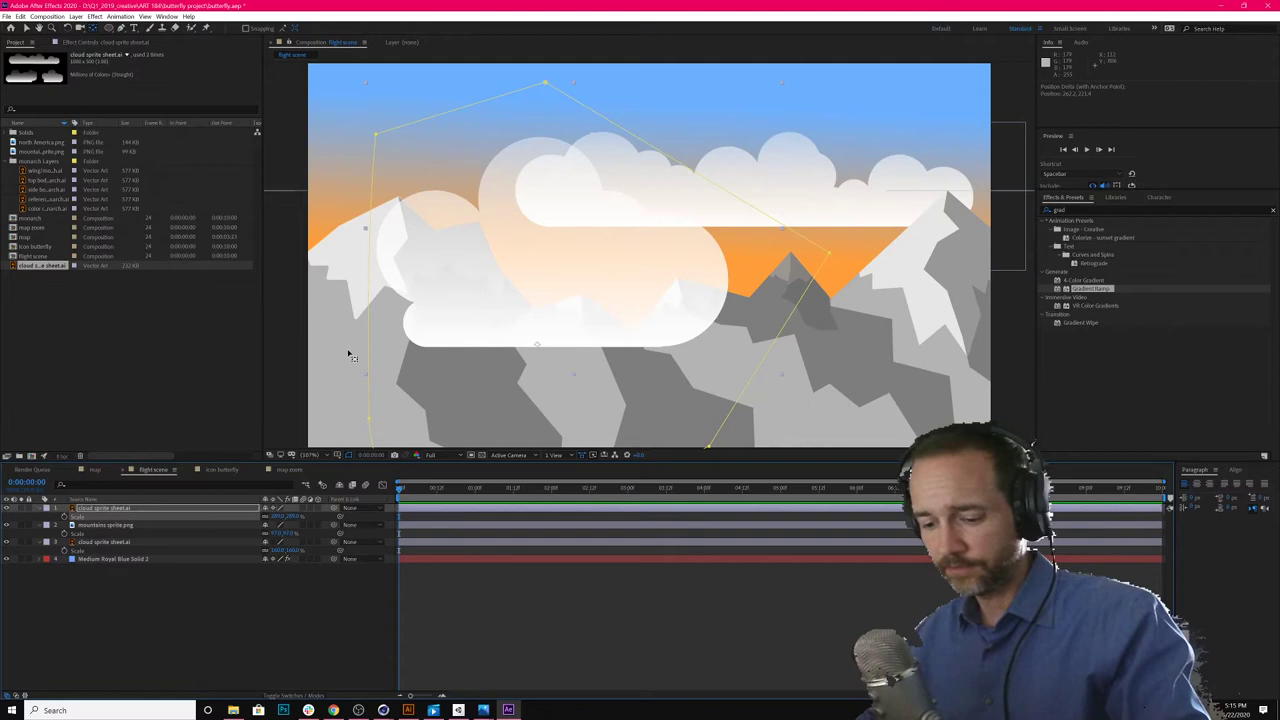
key(s)
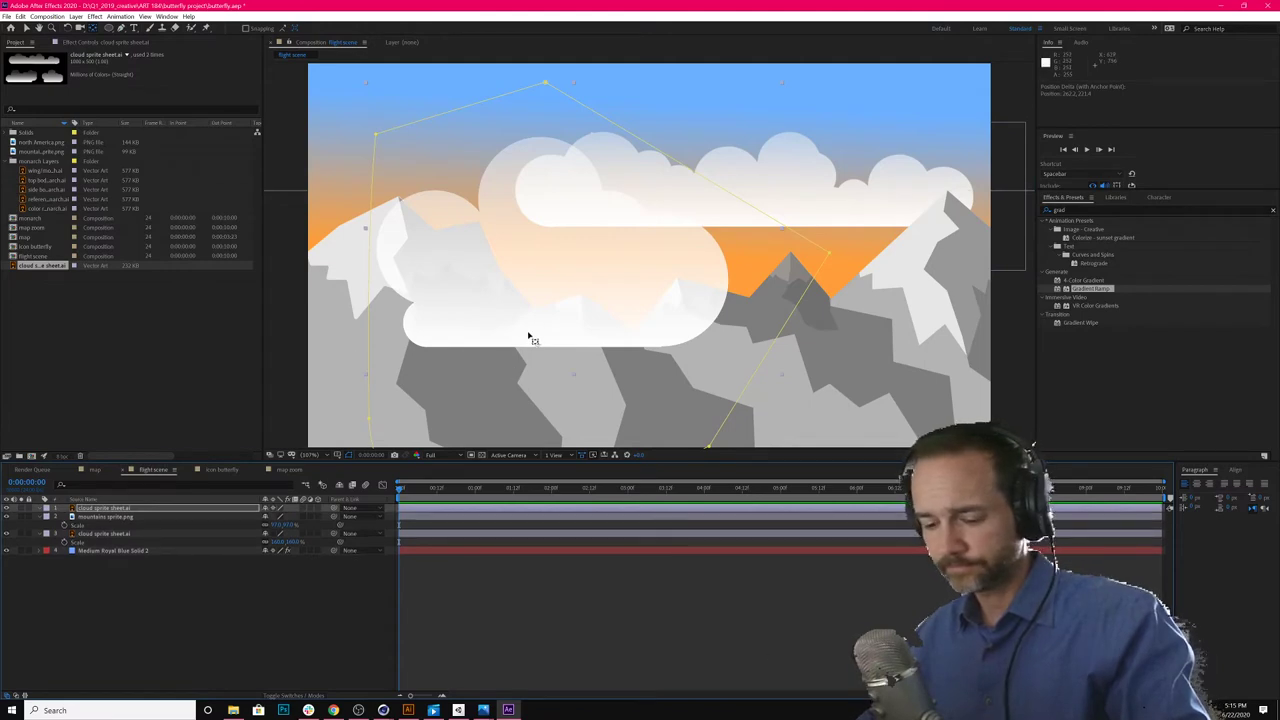
drag(530, 335, 382, 312)
Step: Animate the rear cloud layer's position with keyframes at 0:00 and 5:00 so it drifts slightly left
drag(458, 490, 417, 490)
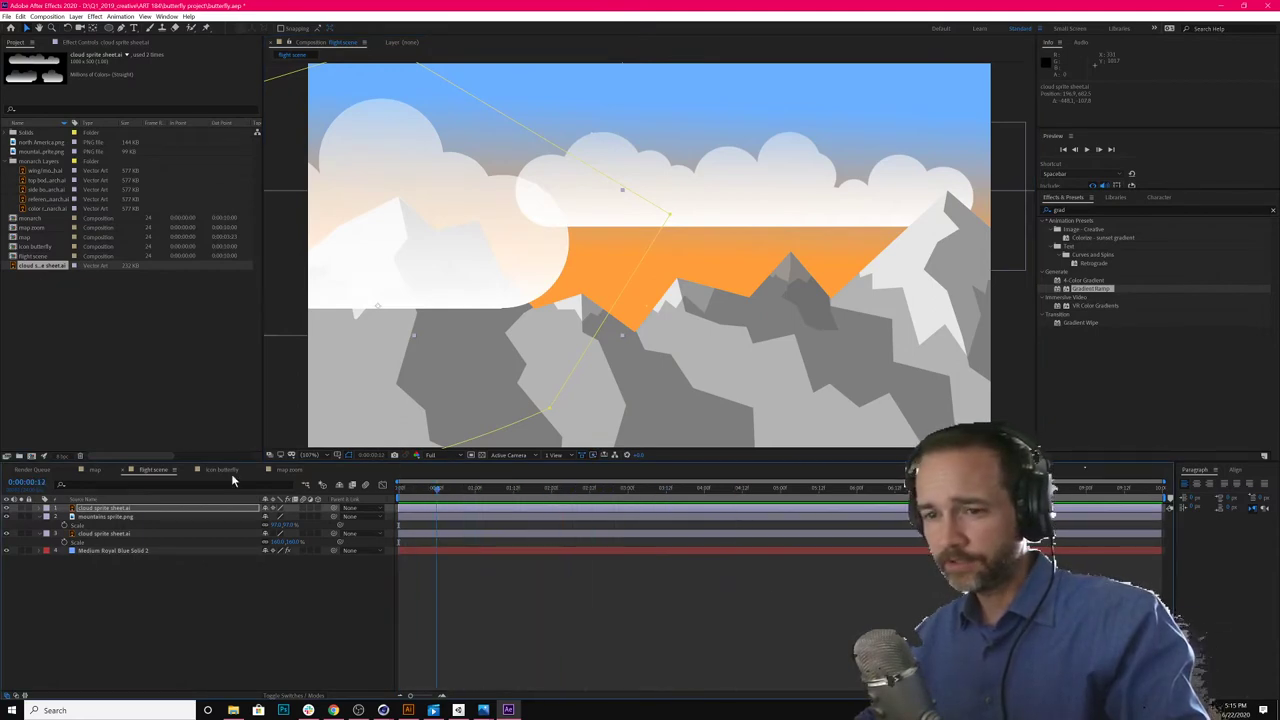
key(Home)
click(103, 533)
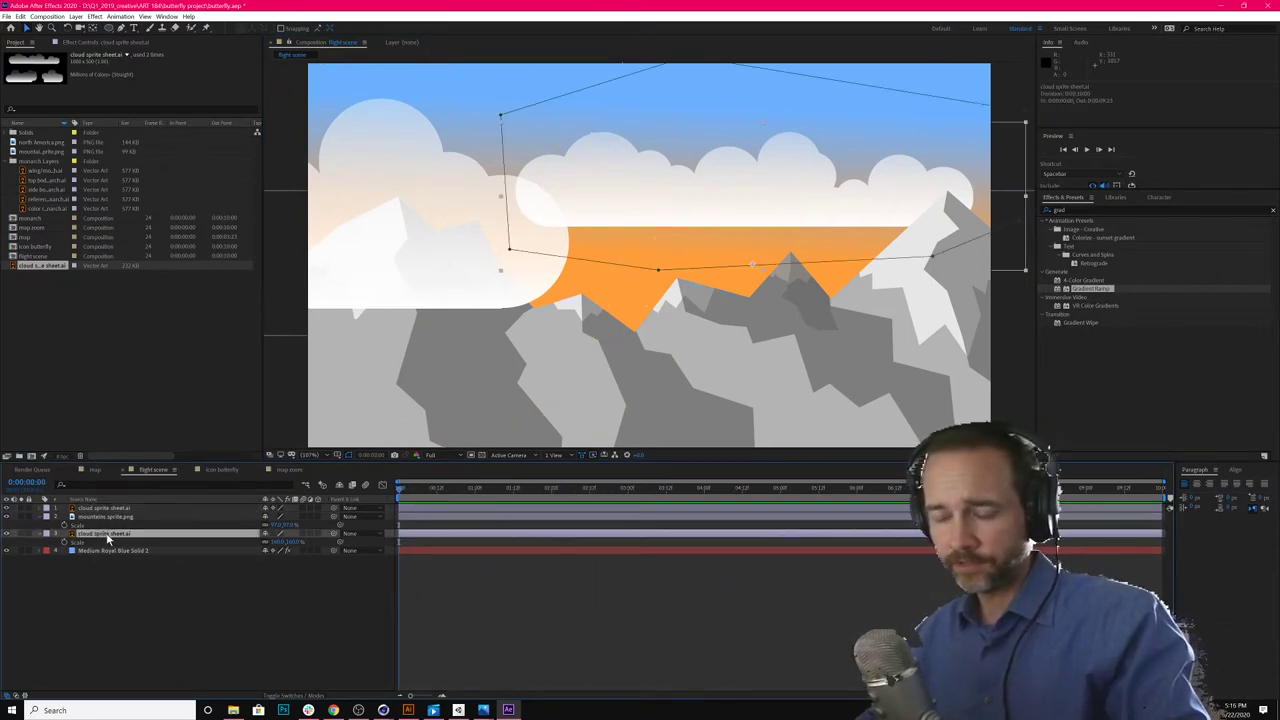
key(p)
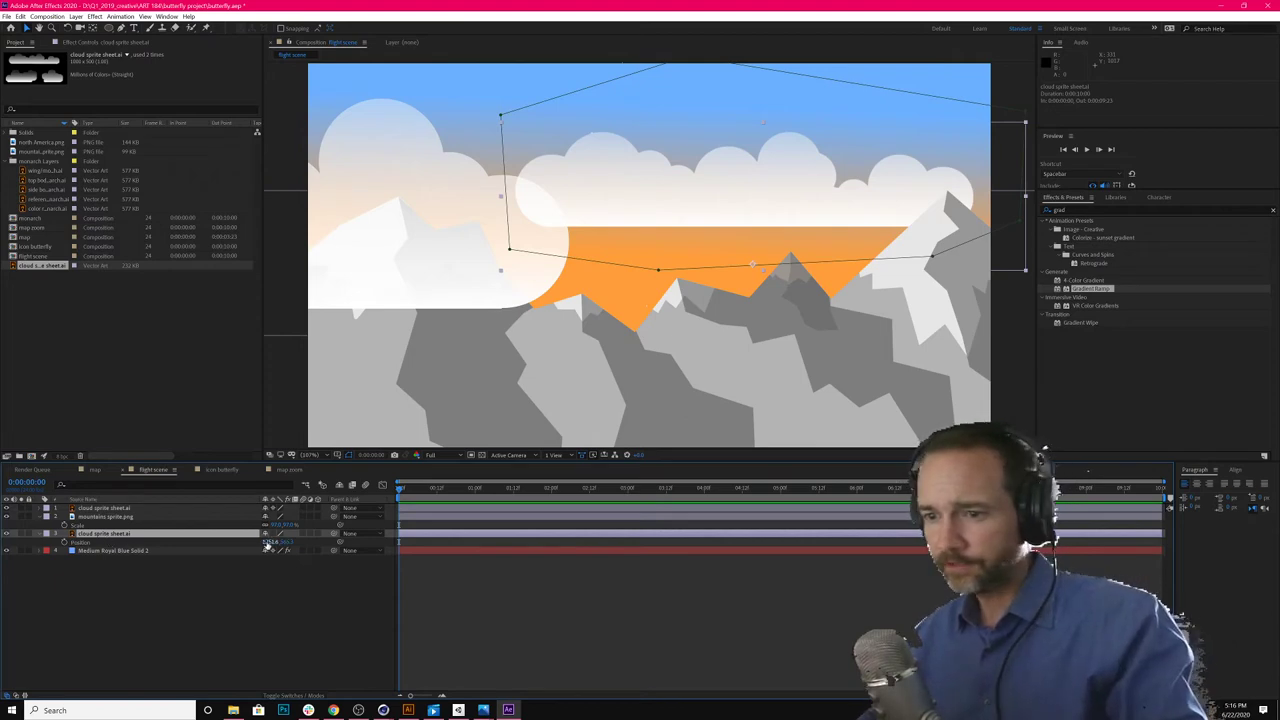
click(64, 542)
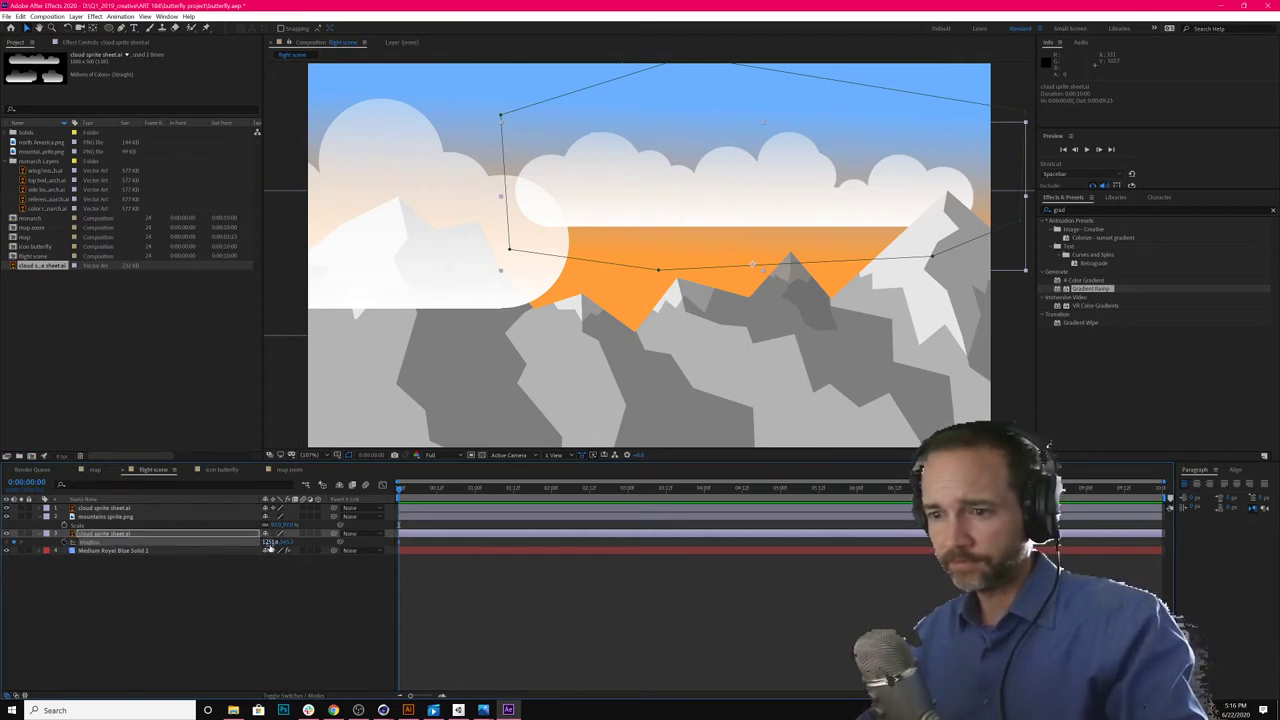
drag(422, 486, 782, 510)
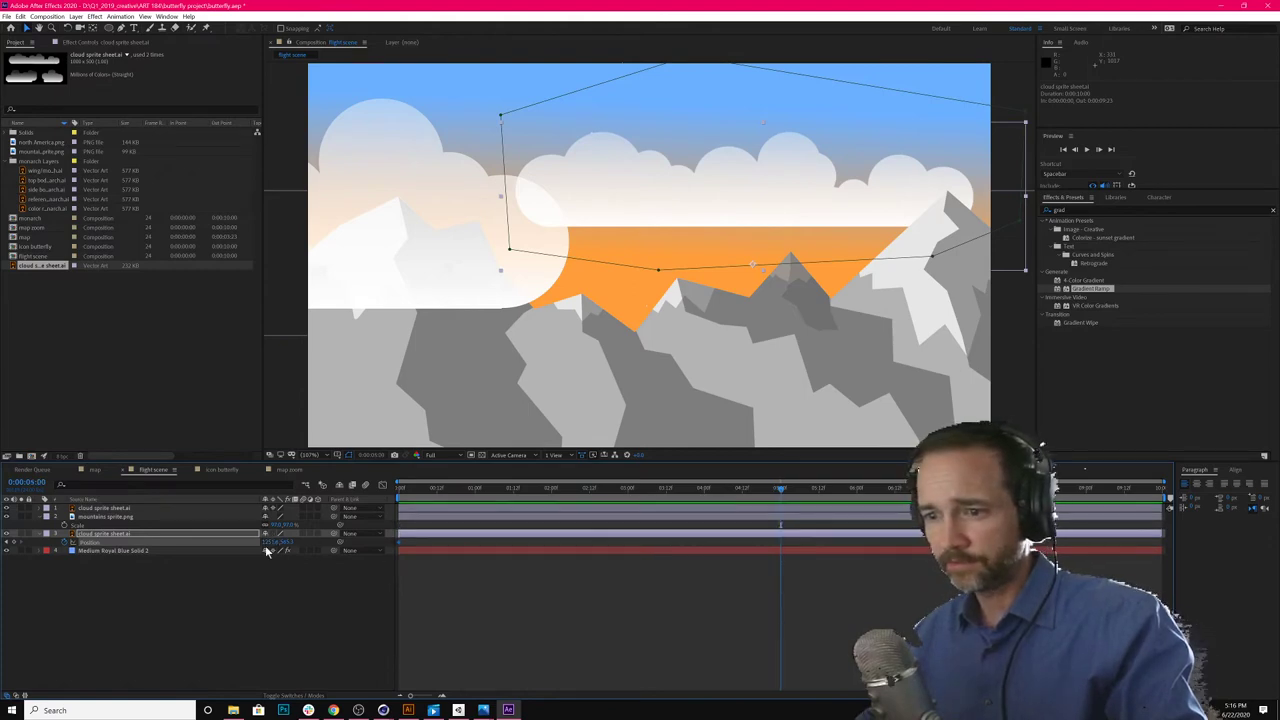
mouse_move(266, 542)
mouse_down()
mouse_move(290, 541)
mouse_move(269, 541)
mouse_up()
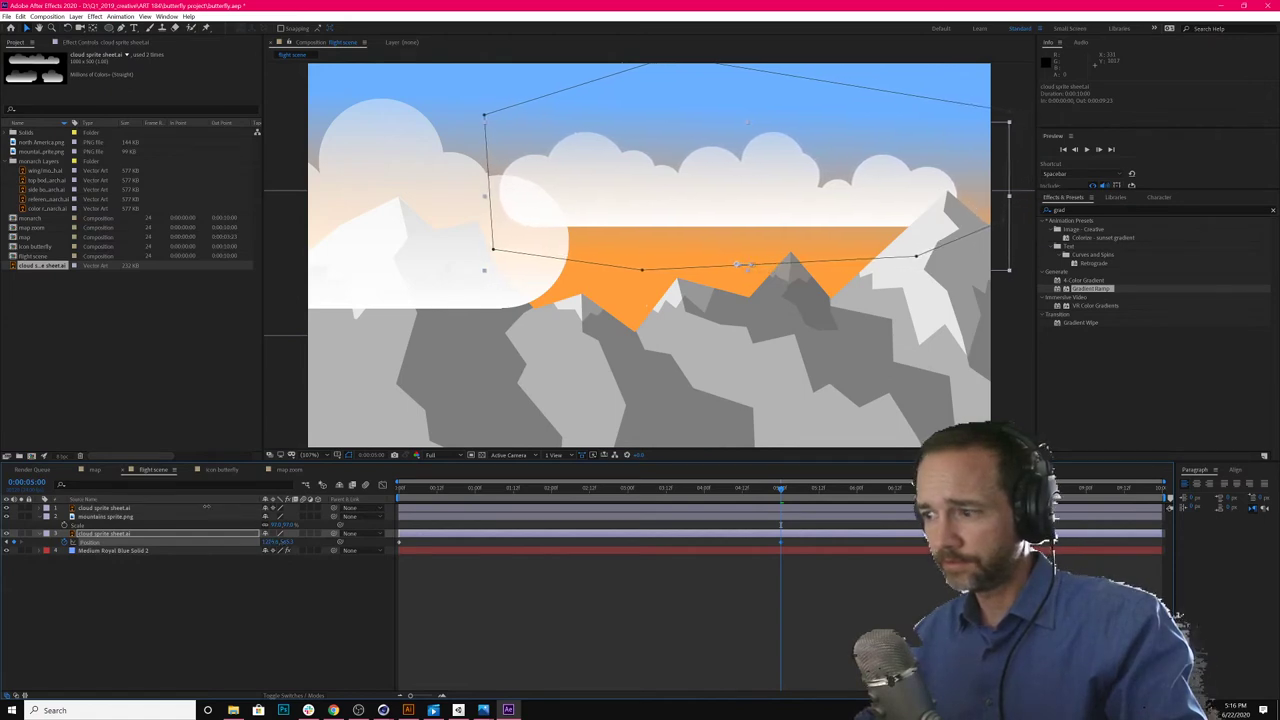
Step: Keyframe the foreground cloud's current position at 5:00 and a position slightly farther left at 0:00
click(127, 510)
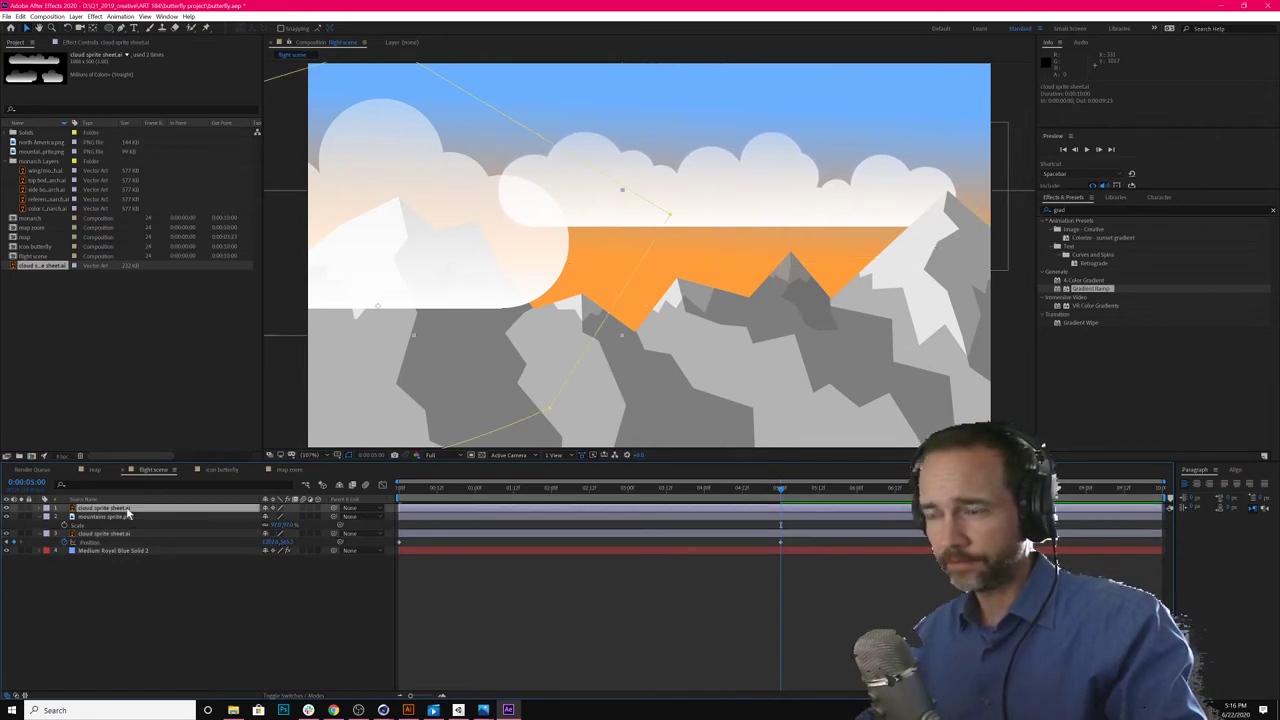
key(u)
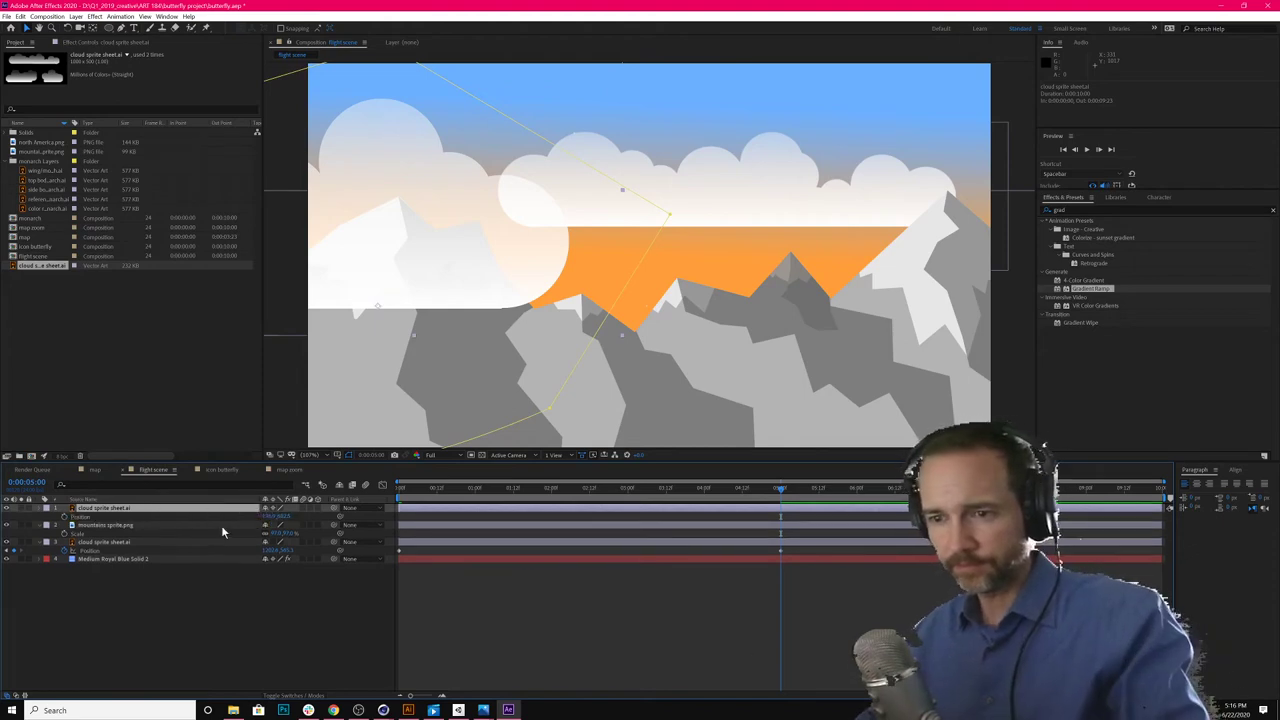
click(65, 516)
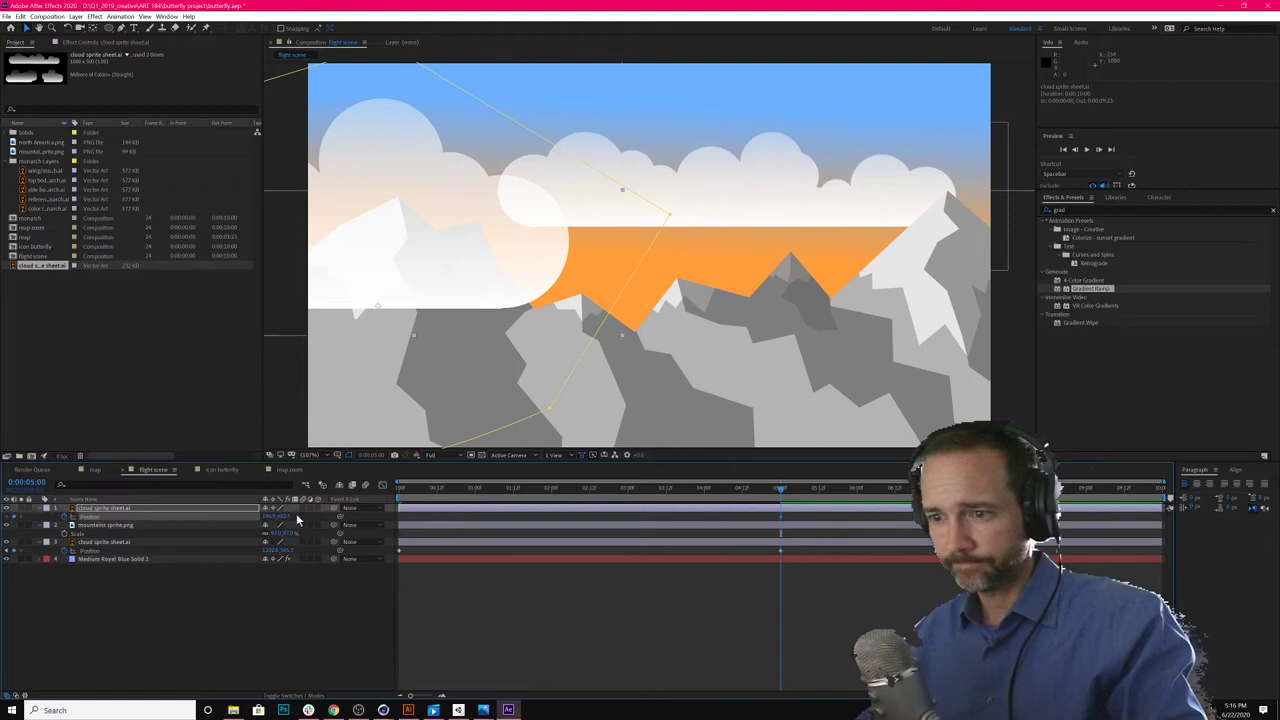
drag(414, 491, 400, 491)
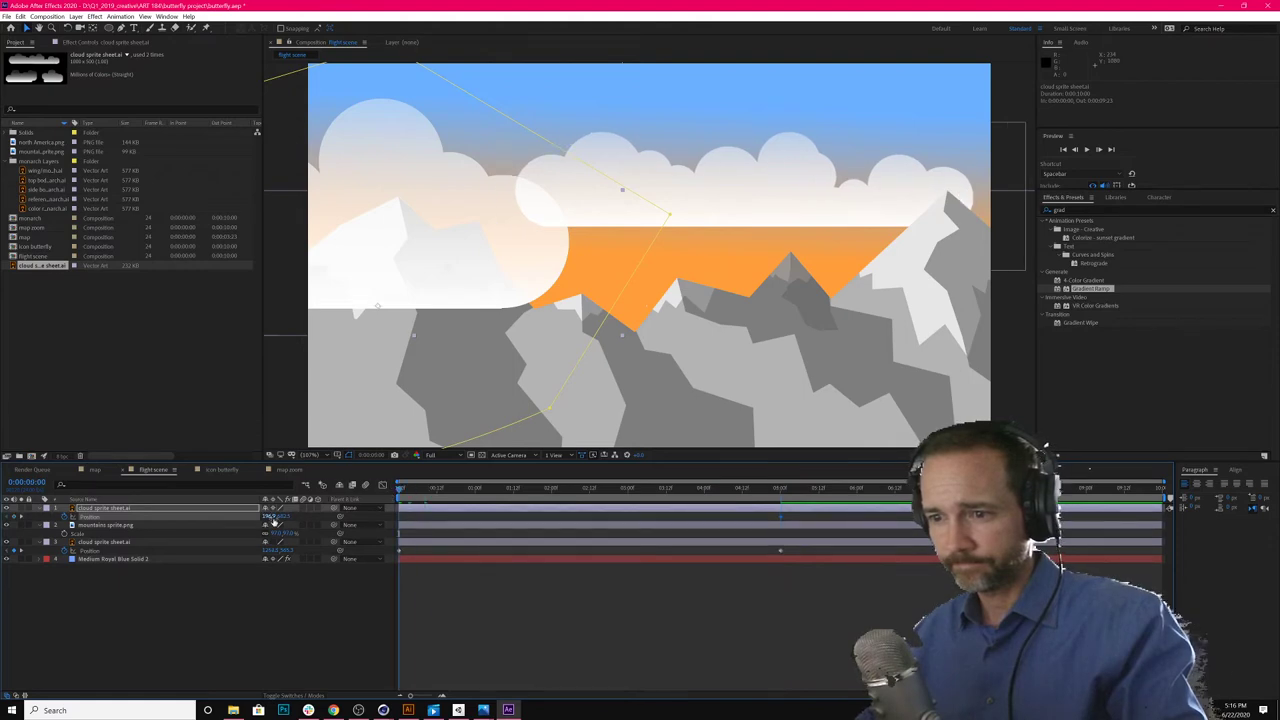
drag(272, 517, 238, 518)
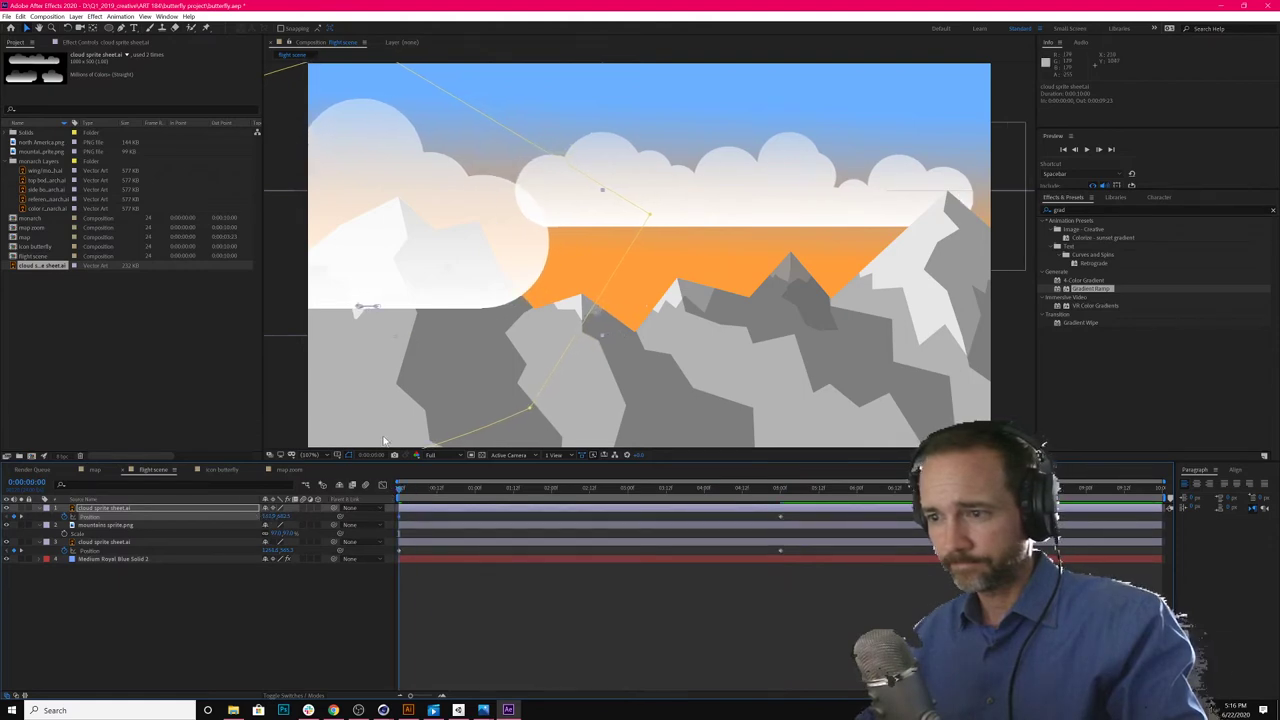
Step: Preview the drifting clouds and stop the playback partway through
key(space)
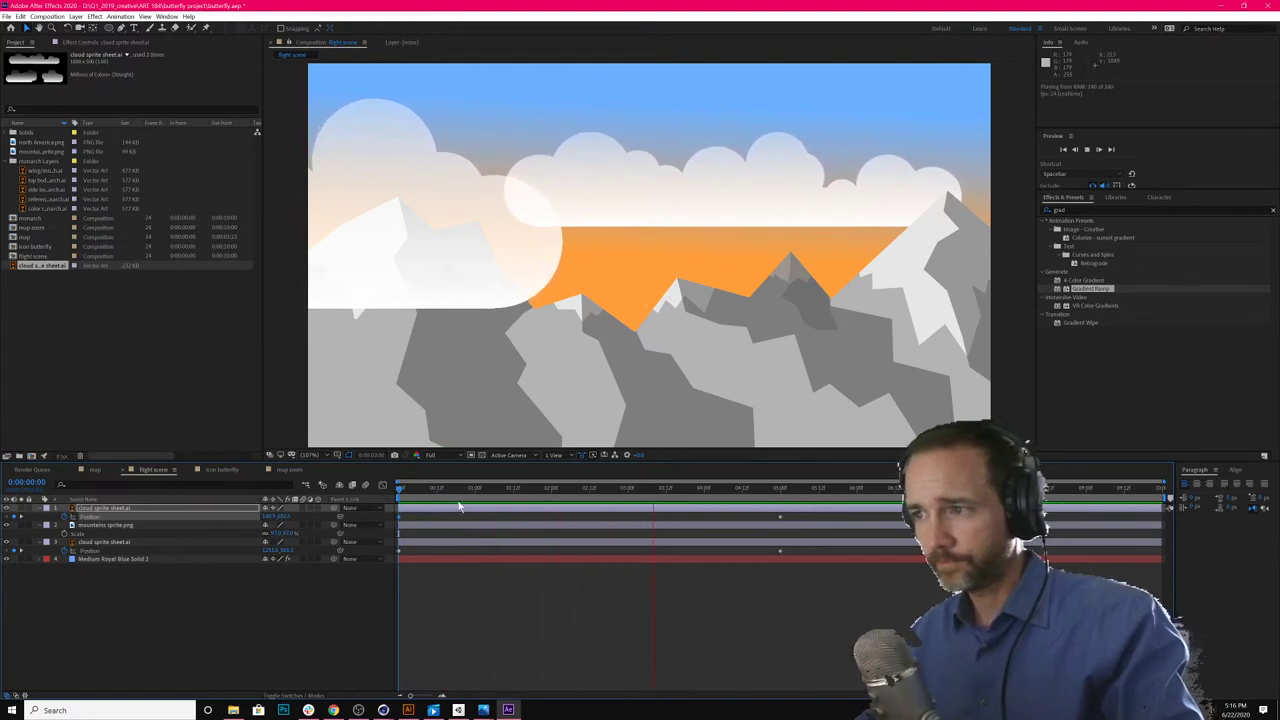
key(space)
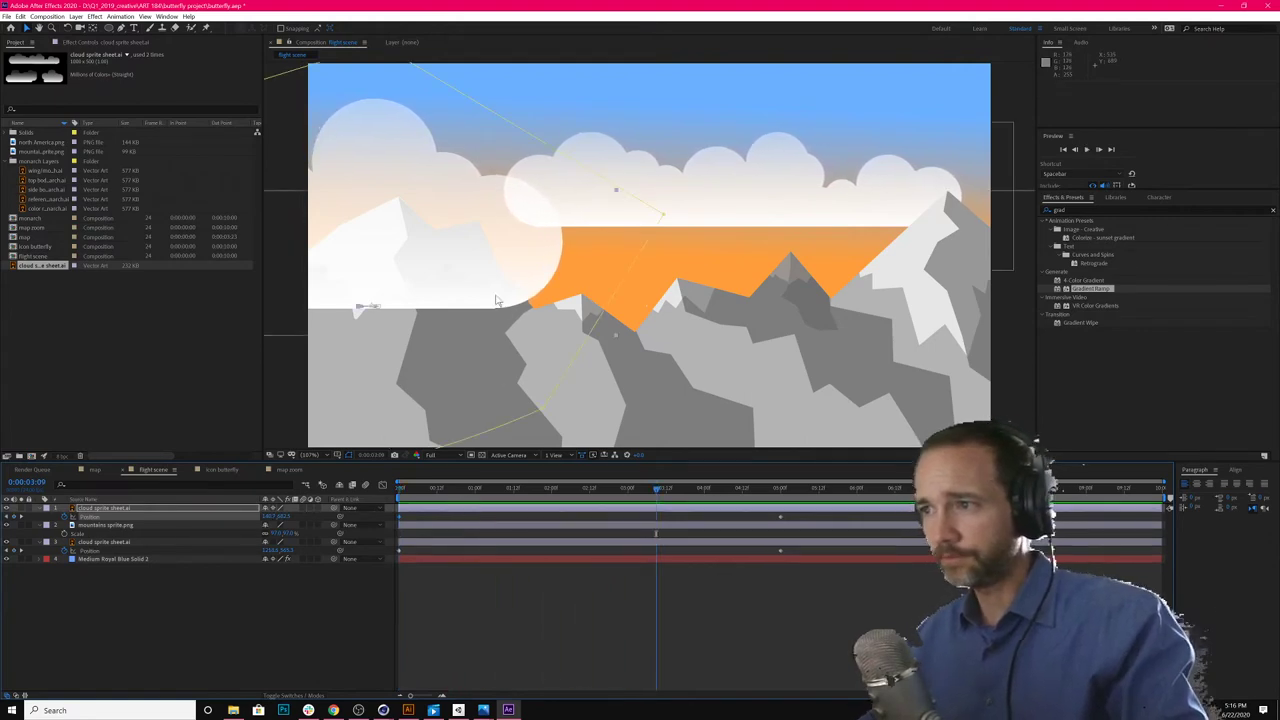
click(213, 624)
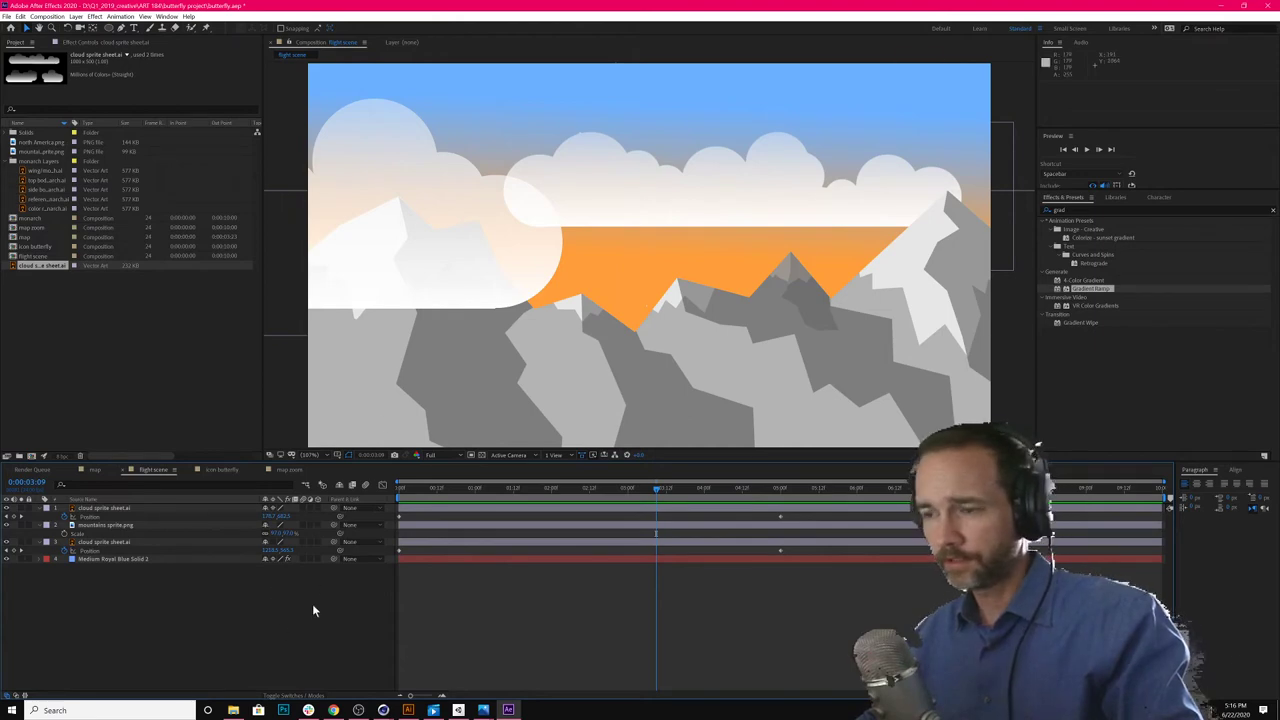
Step: Duplicate the mountains layer, place the copy beneath the rear cloud layer, and shift it slightly up and left behind the front range
click(449, 375)
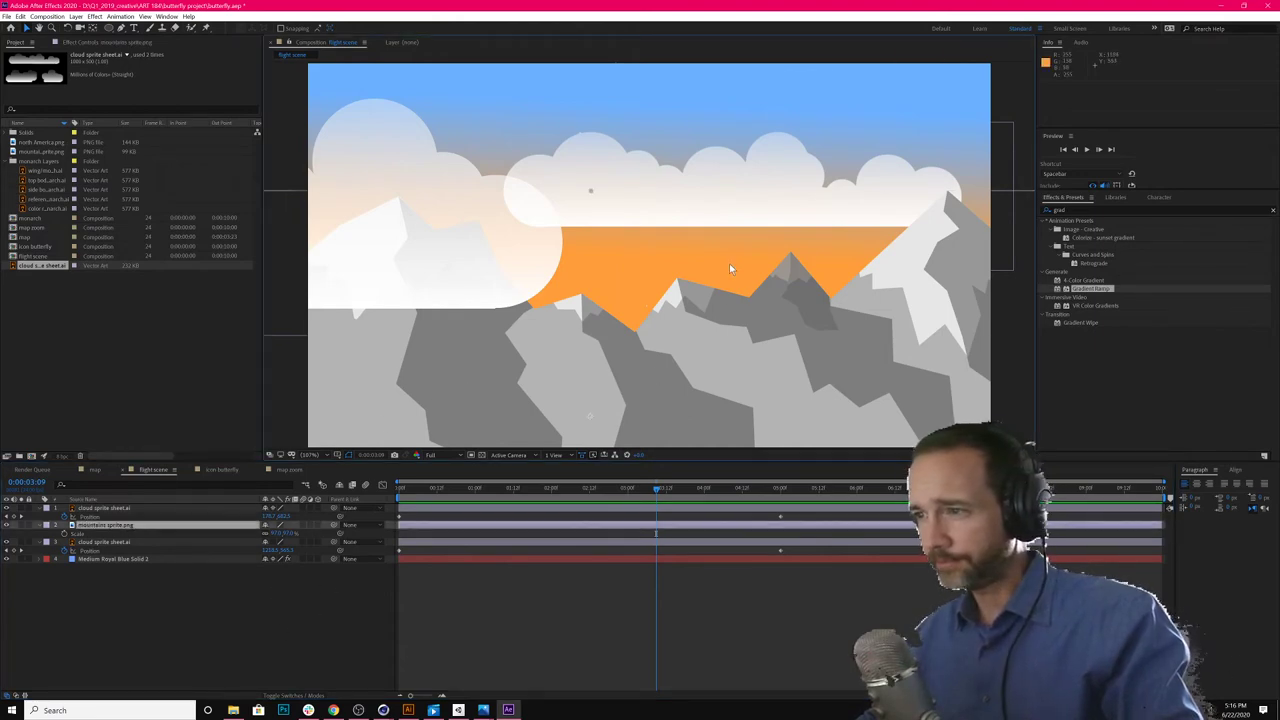
click(137, 551)
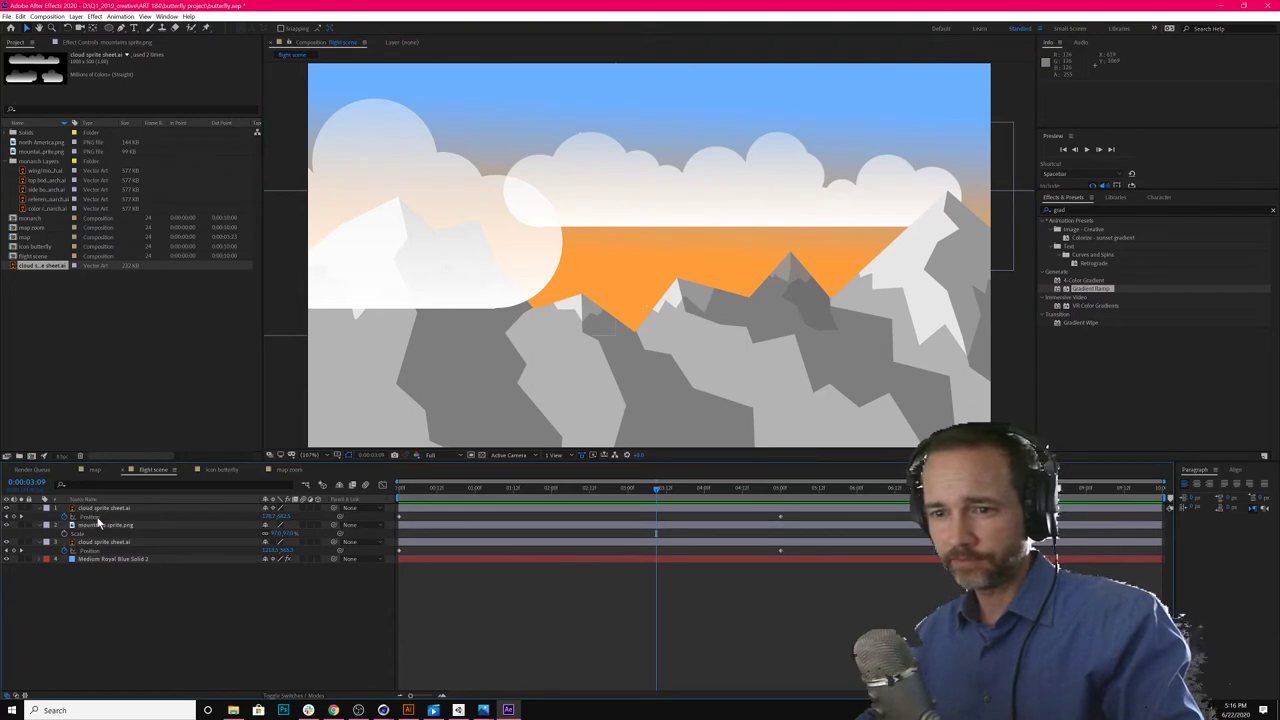
click(100, 526)
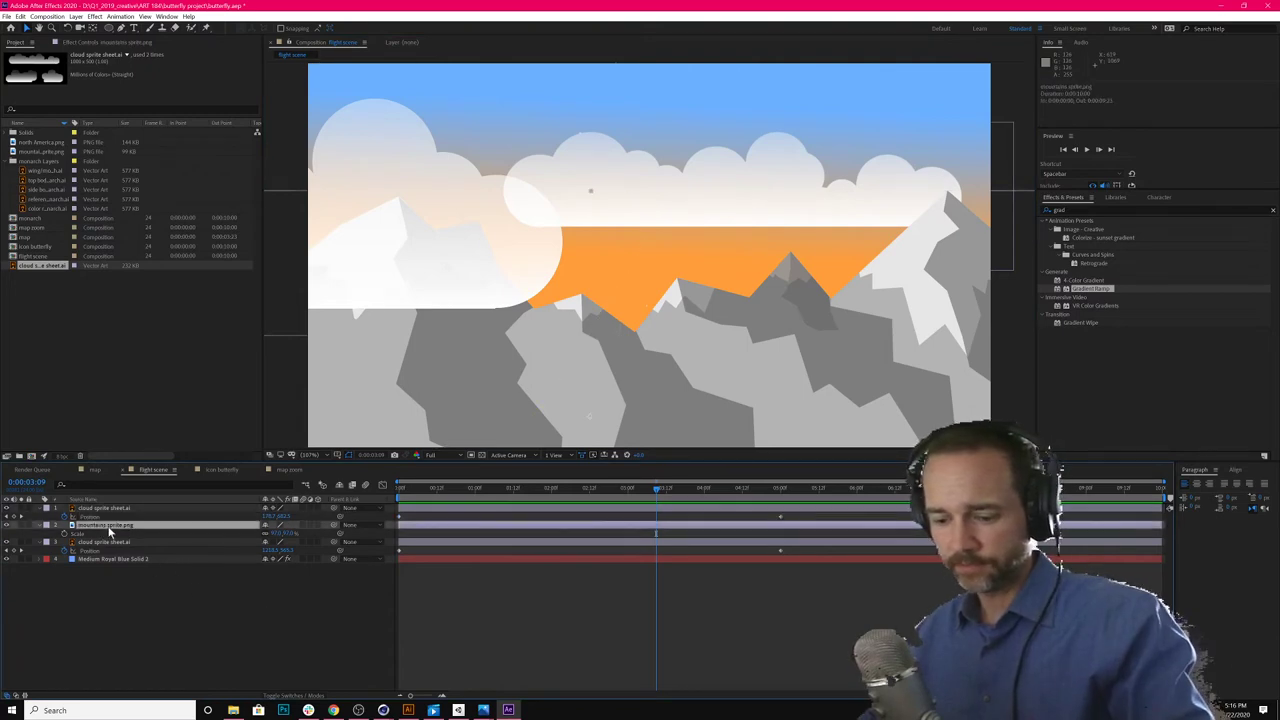
key(ctrl+c)
key(ctrl+v)
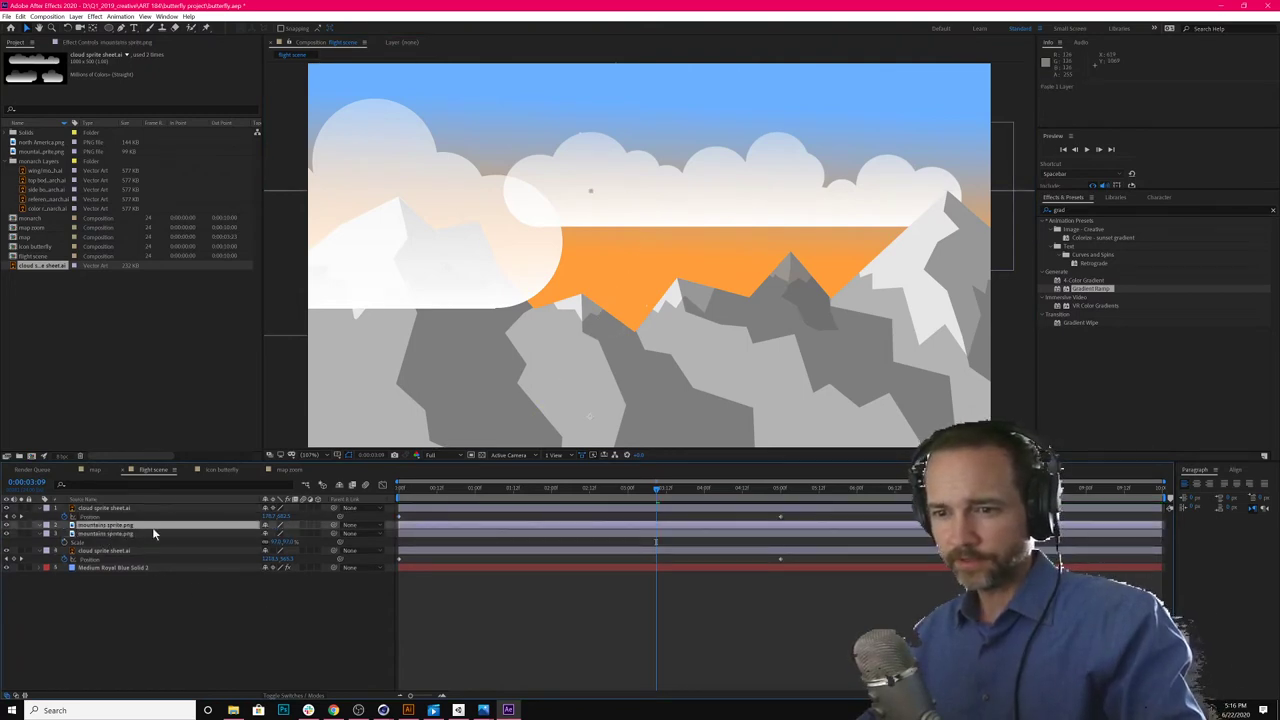
drag(152, 527, 165, 564)
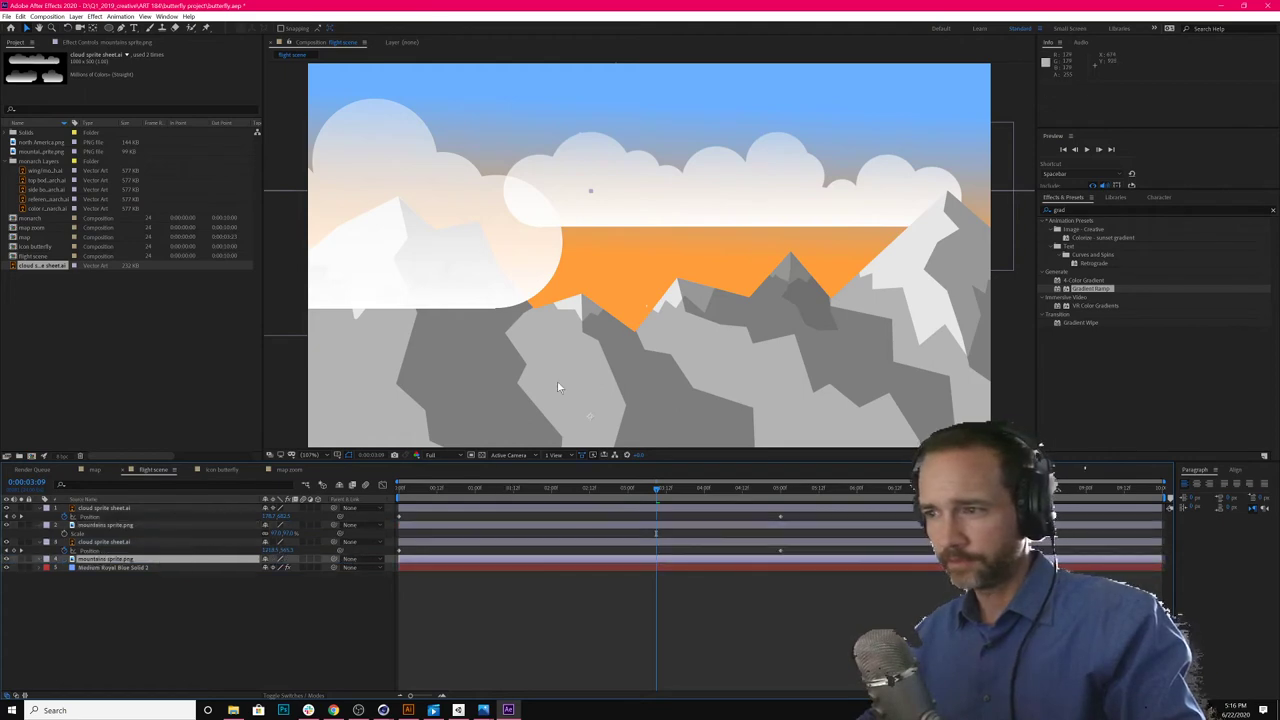
drag(558, 387, 545, 343)
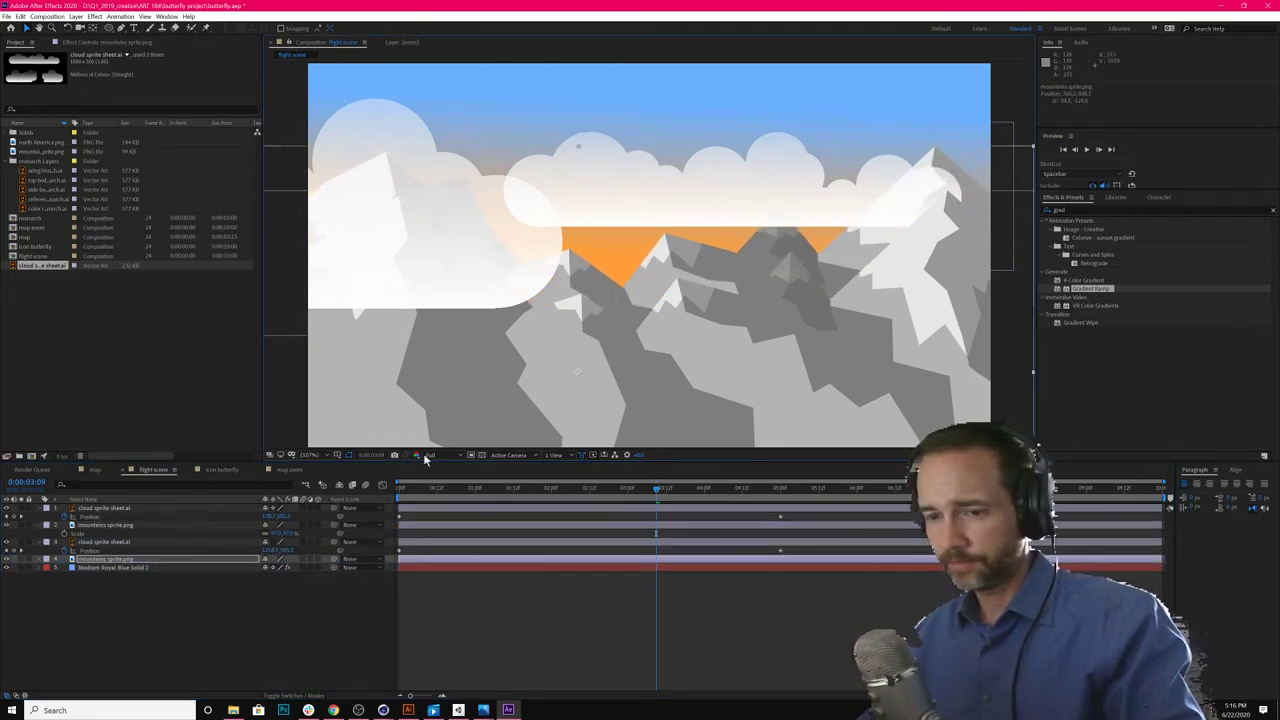
Step: Make the mountains copy a 3D layer with a Y Rotation of 180° and lower it slightly behind the front range
click(316, 559)
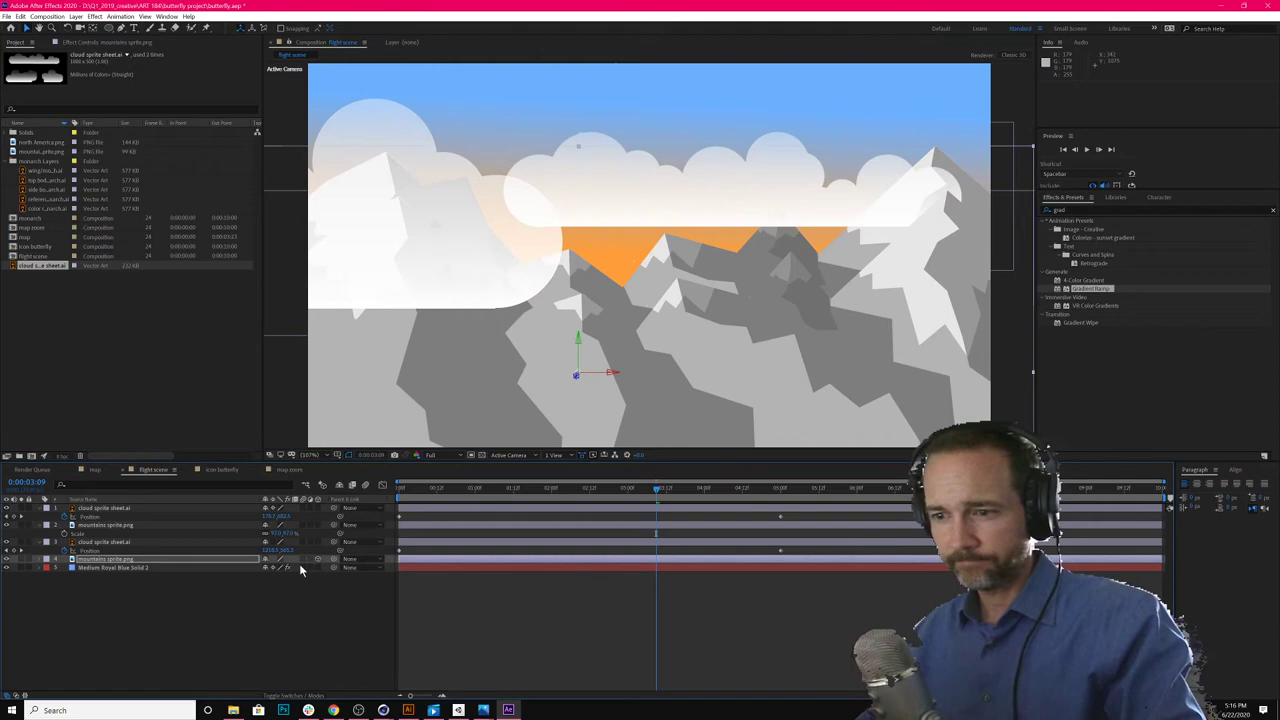
key(r)
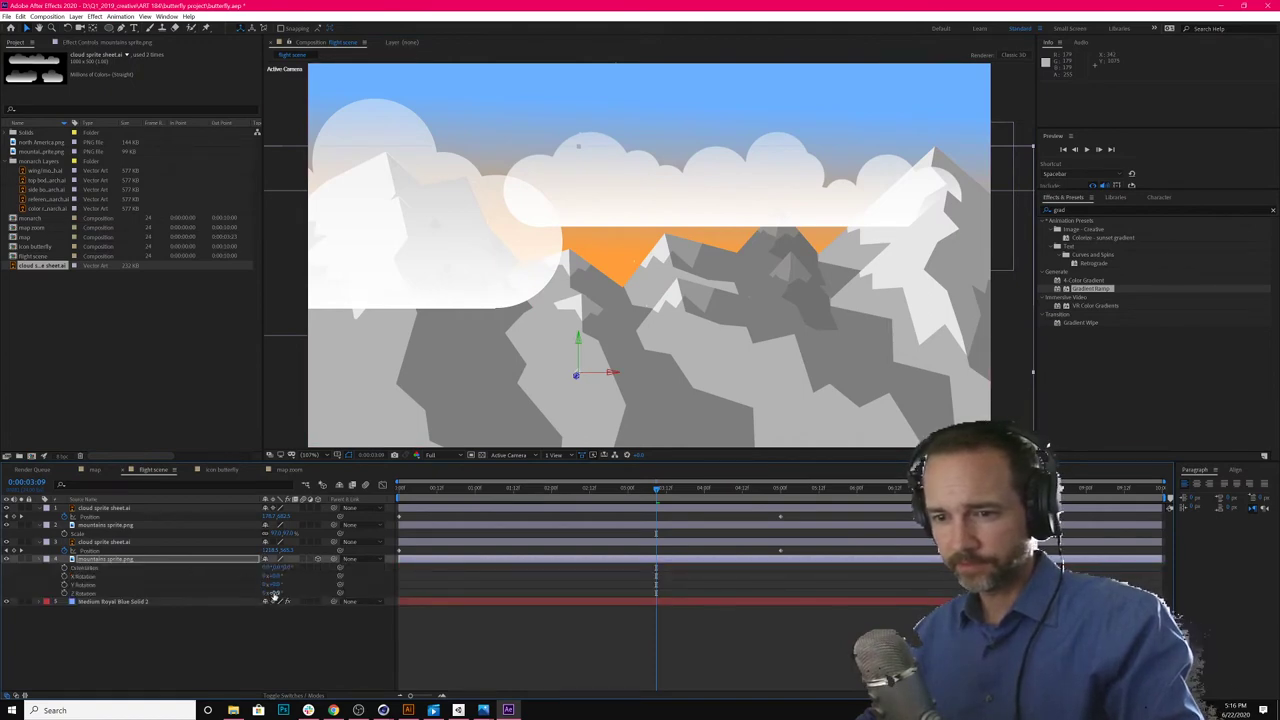
drag(276, 589, 308, 586)
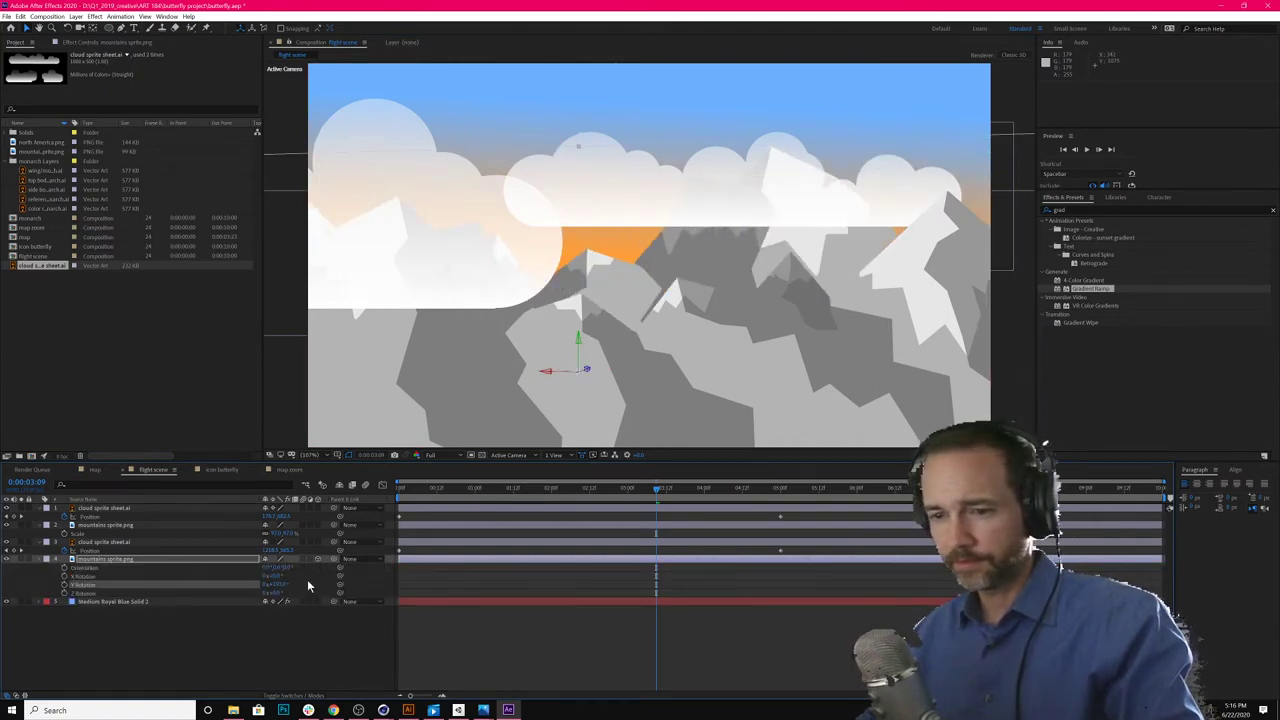
click(281, 584)
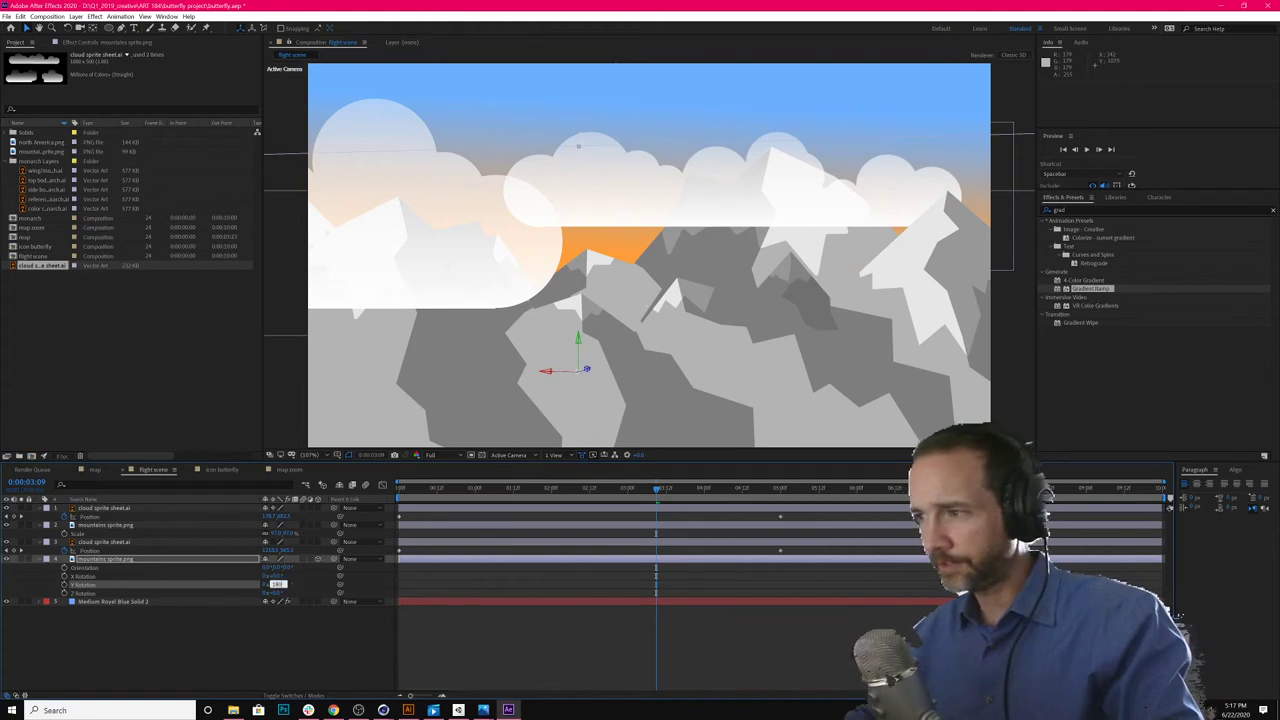
text(0)
key(Return)
key(s)
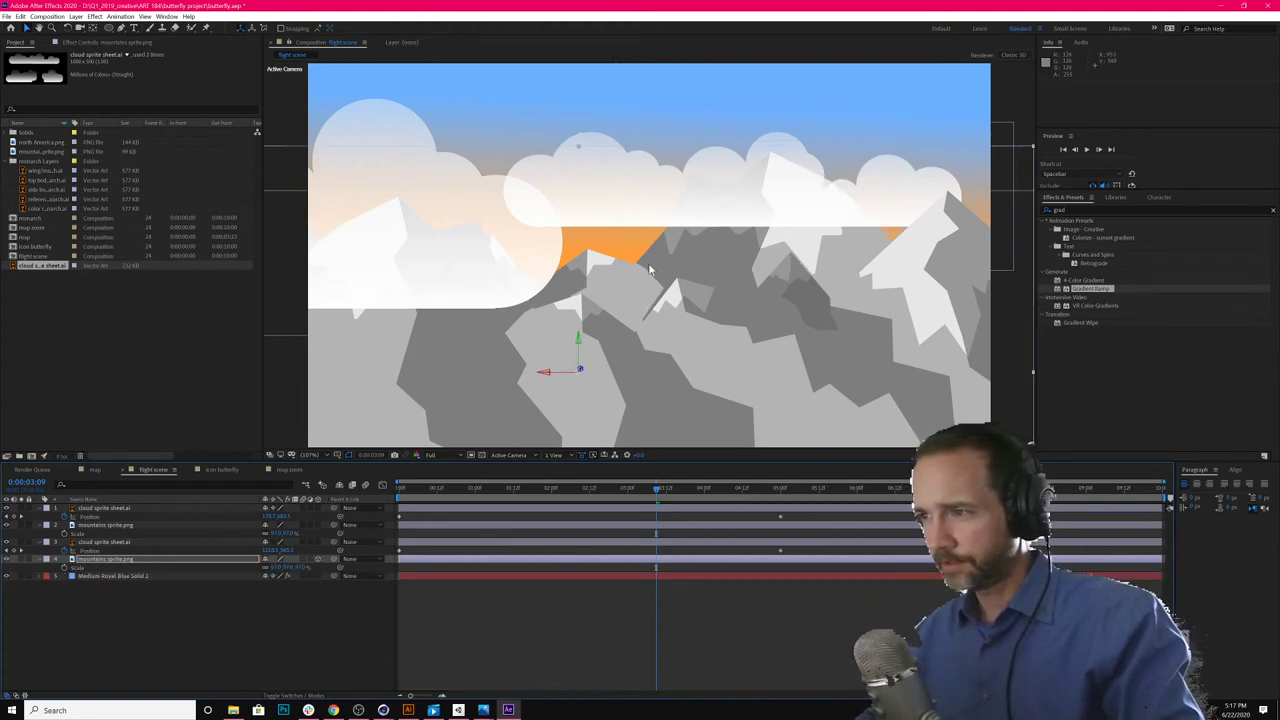
mouse_move(680, 271)
mouse_down()
mouse_move(714, 273)
mouse_move(678, 294)
mouse_up()
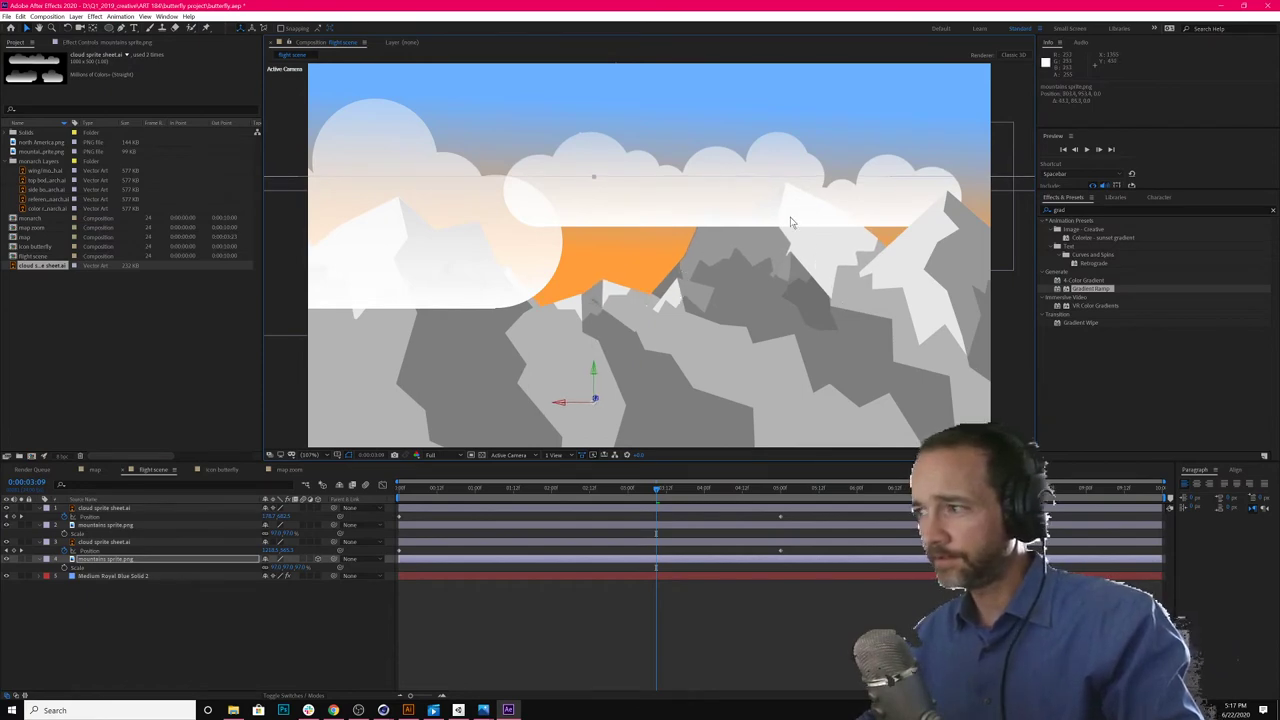
Step: Try darkening the rear mountains with a Hue/Saturation effect, lowering Master Saturation to about -80 and Master Lightness to about -55
click(1066, 210)
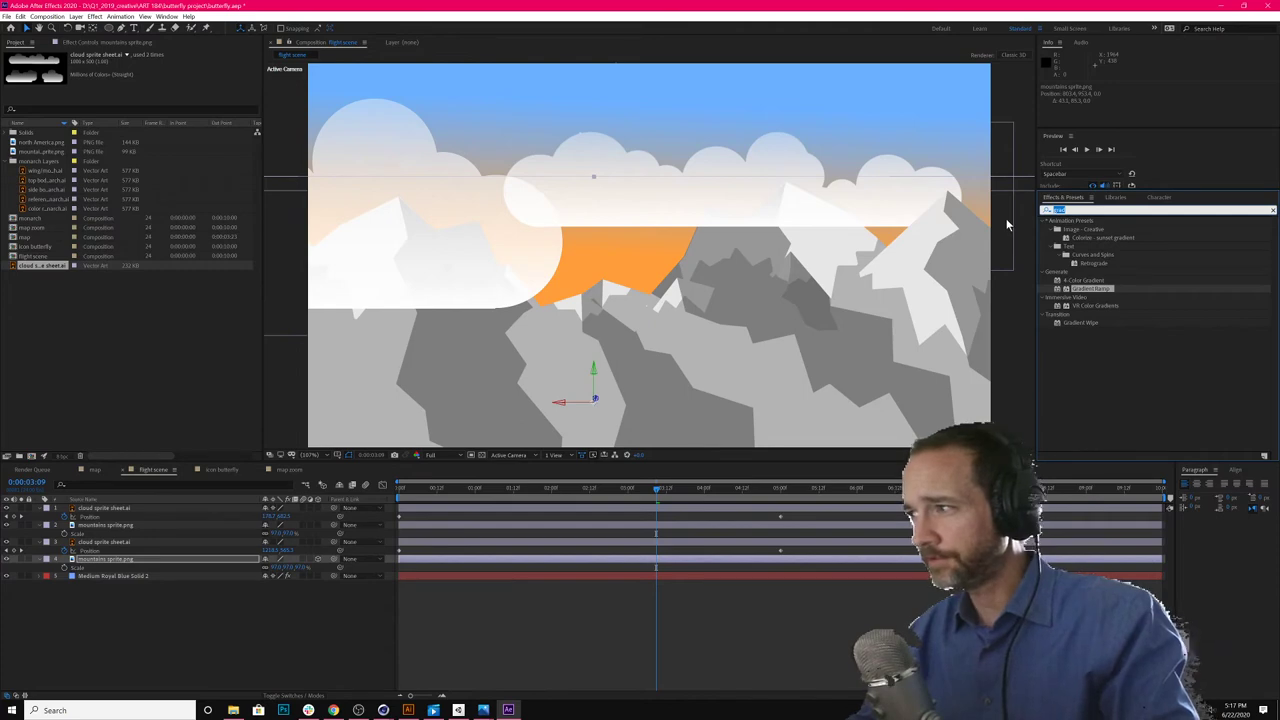
text(sat)
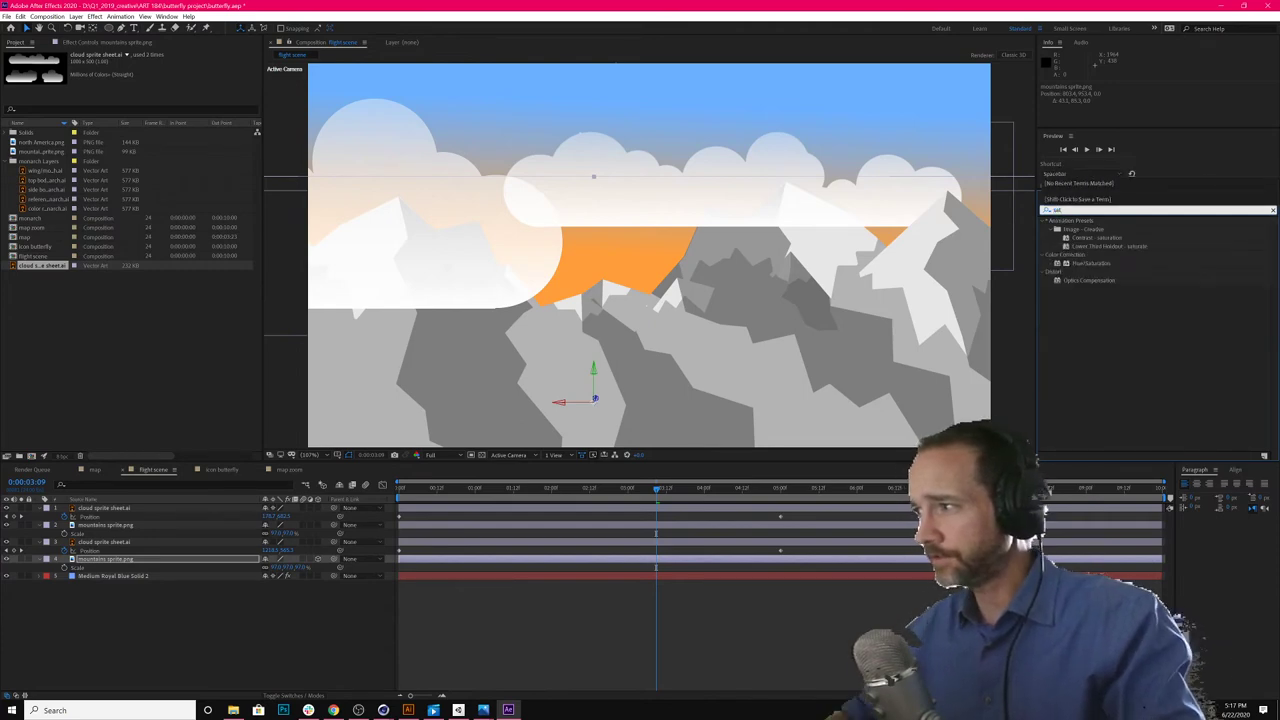
double_click(1097, 264)
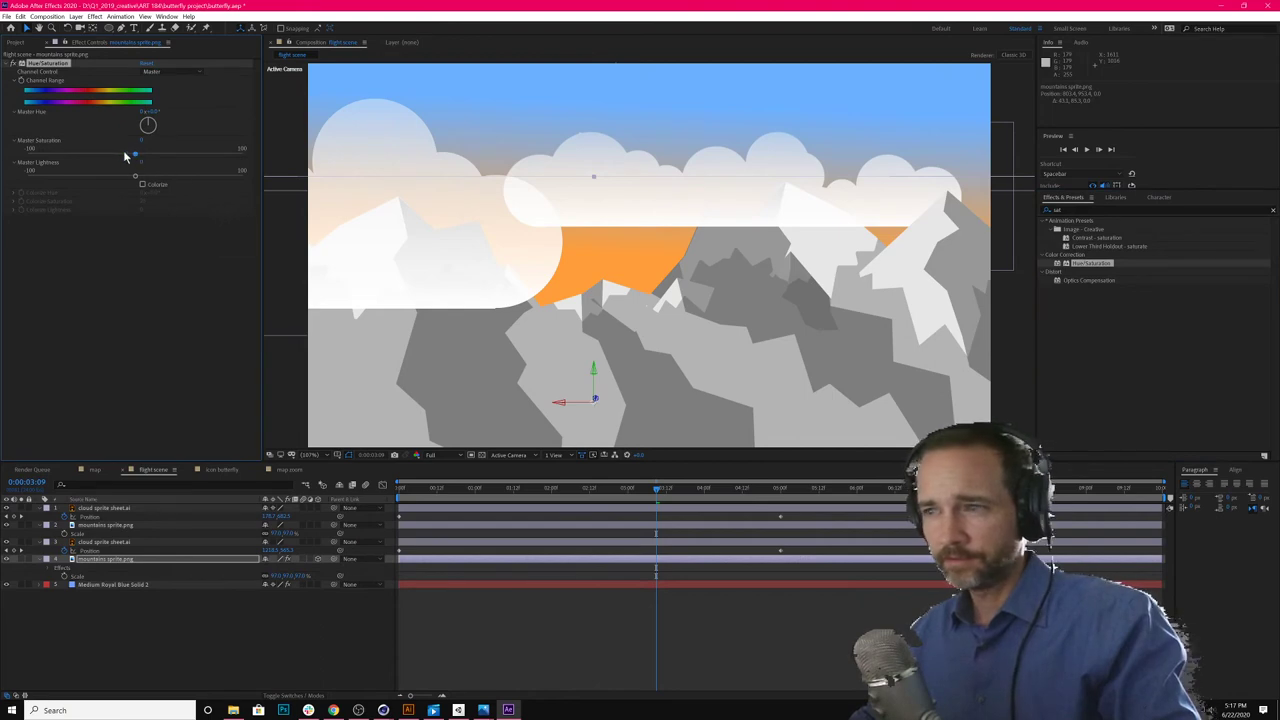
drag(125, 156, 50, 167)
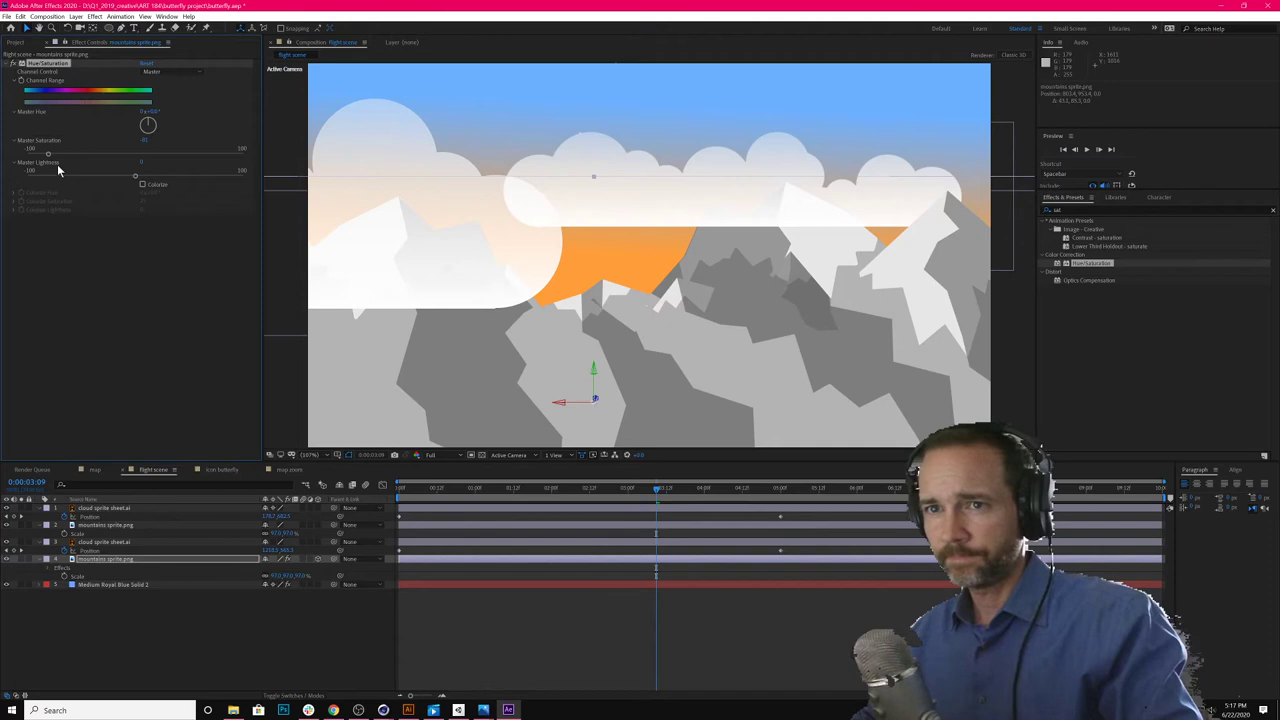
drag(137, 181, 99, 170)
key(ctrl+z)
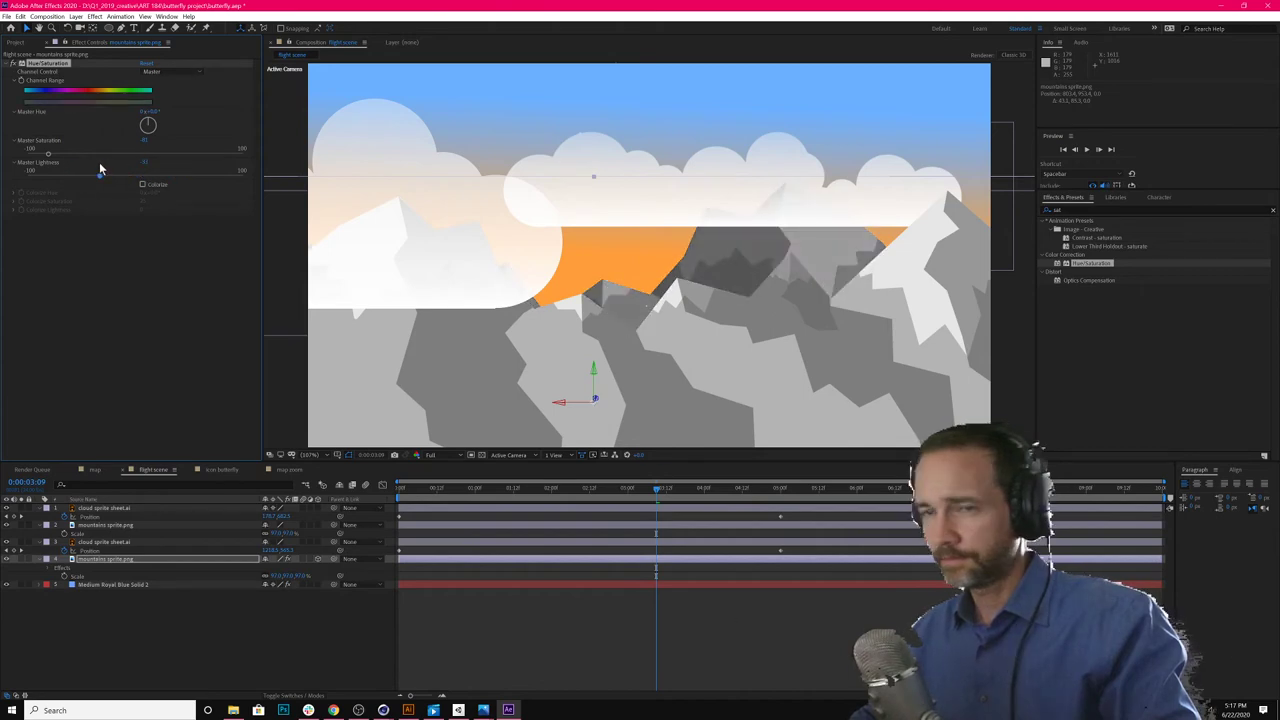
key(ctrl+z)
click(82, 173)
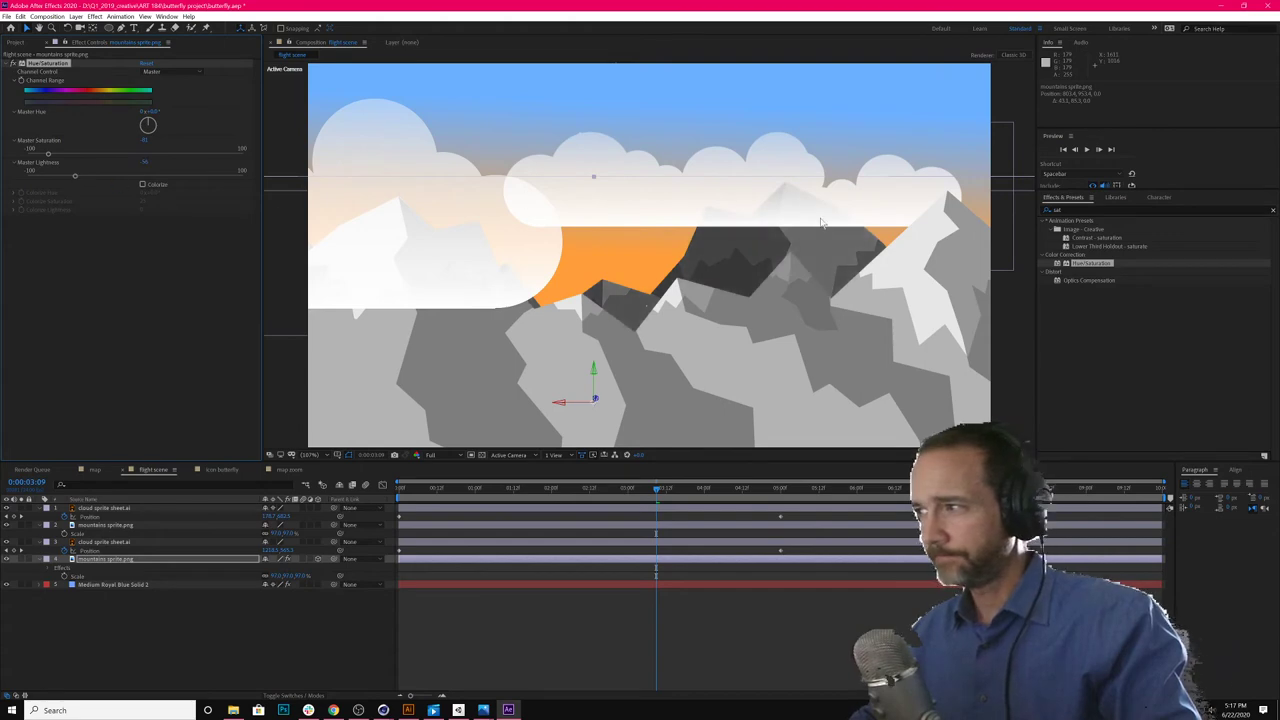
Step: Add a Brightness & Contrast effect to the rear mountains and delete their Hue/Saturation effect
drag(1076, 209, 1036, 199)
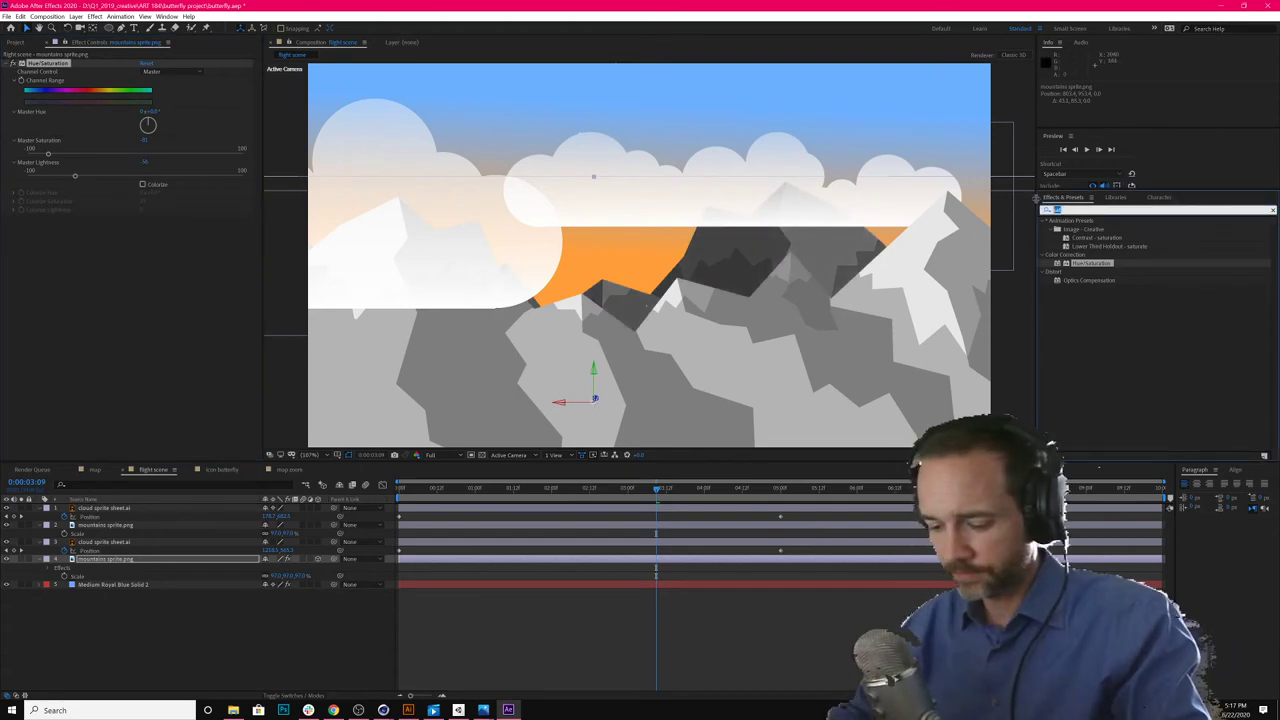
text(contr)
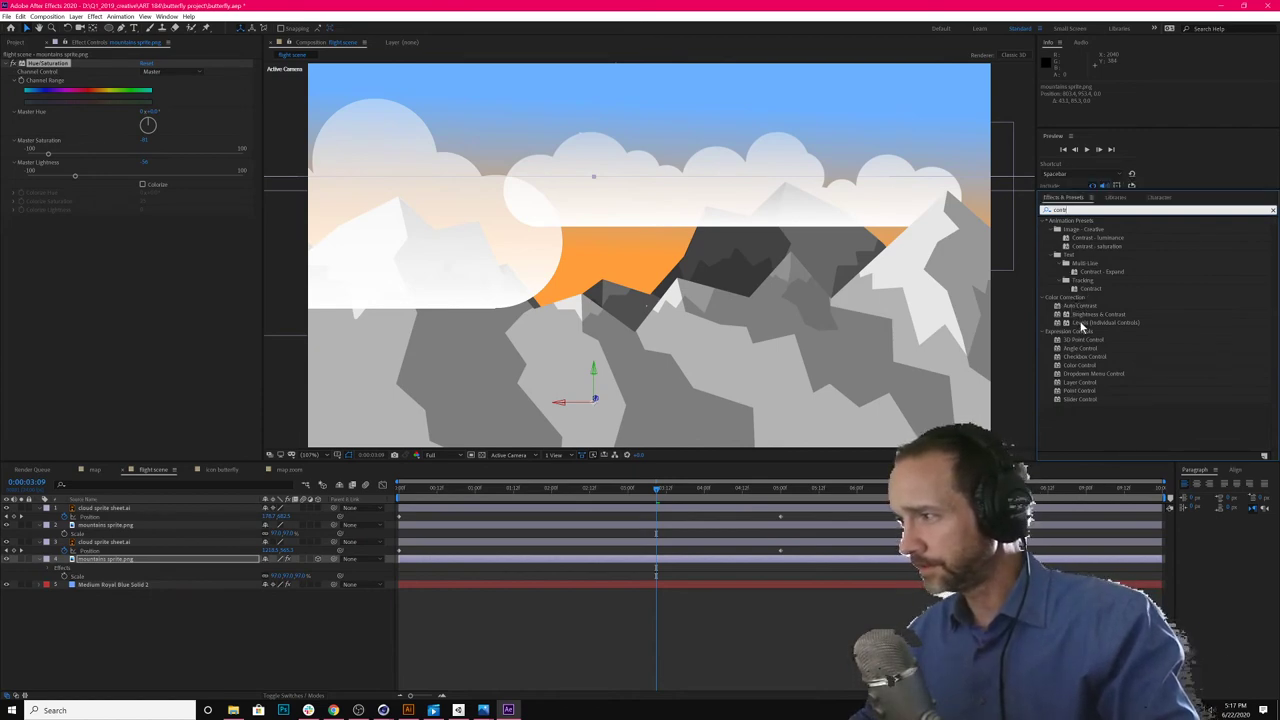
click(1081, 316)
drag(1081, 318, 249, 237)
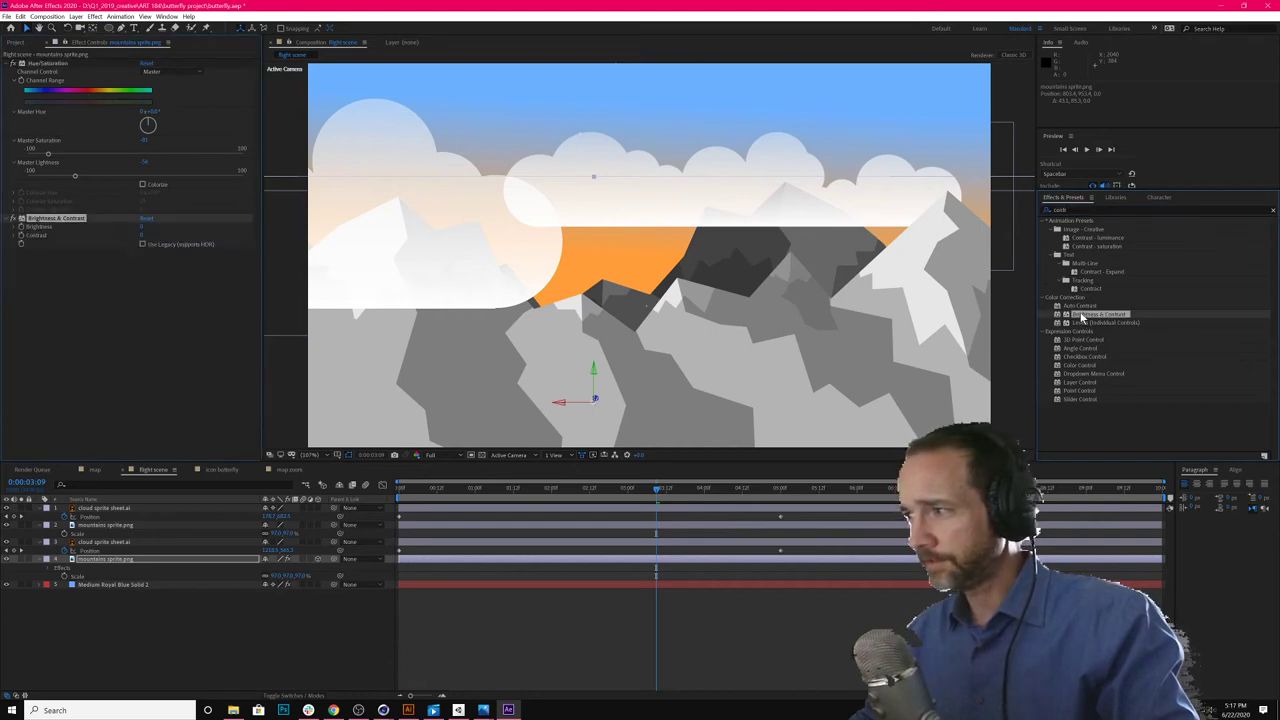
click(62, 64)
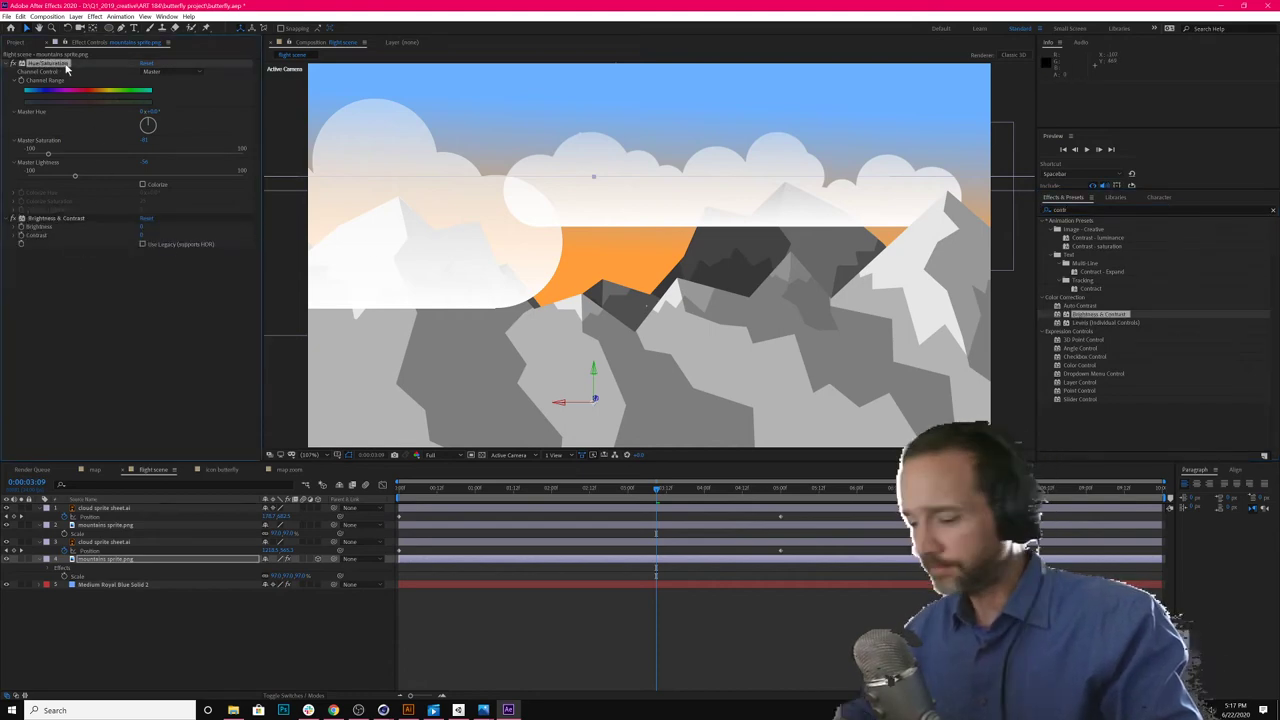
key(Delete)
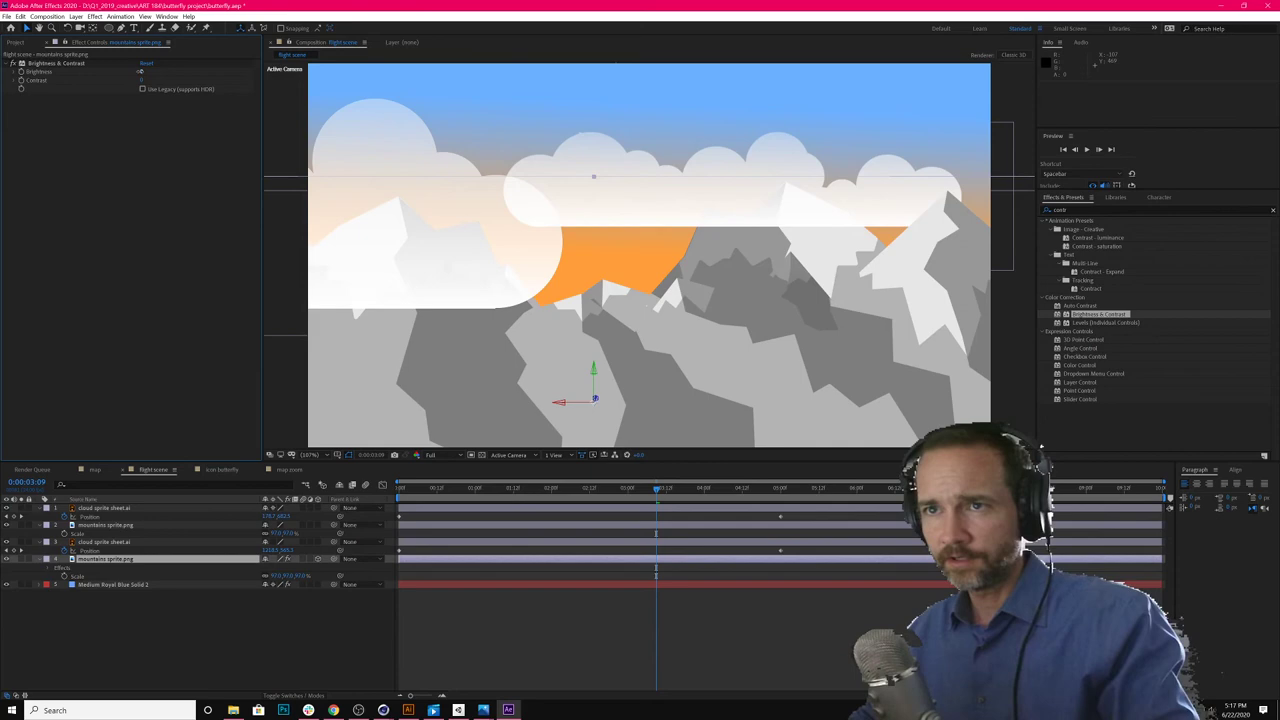
Step: Strongly lower the Brightness and Contrast of the rear mountains and shift the layer slightly left
drag(141, 71, 70, 77)
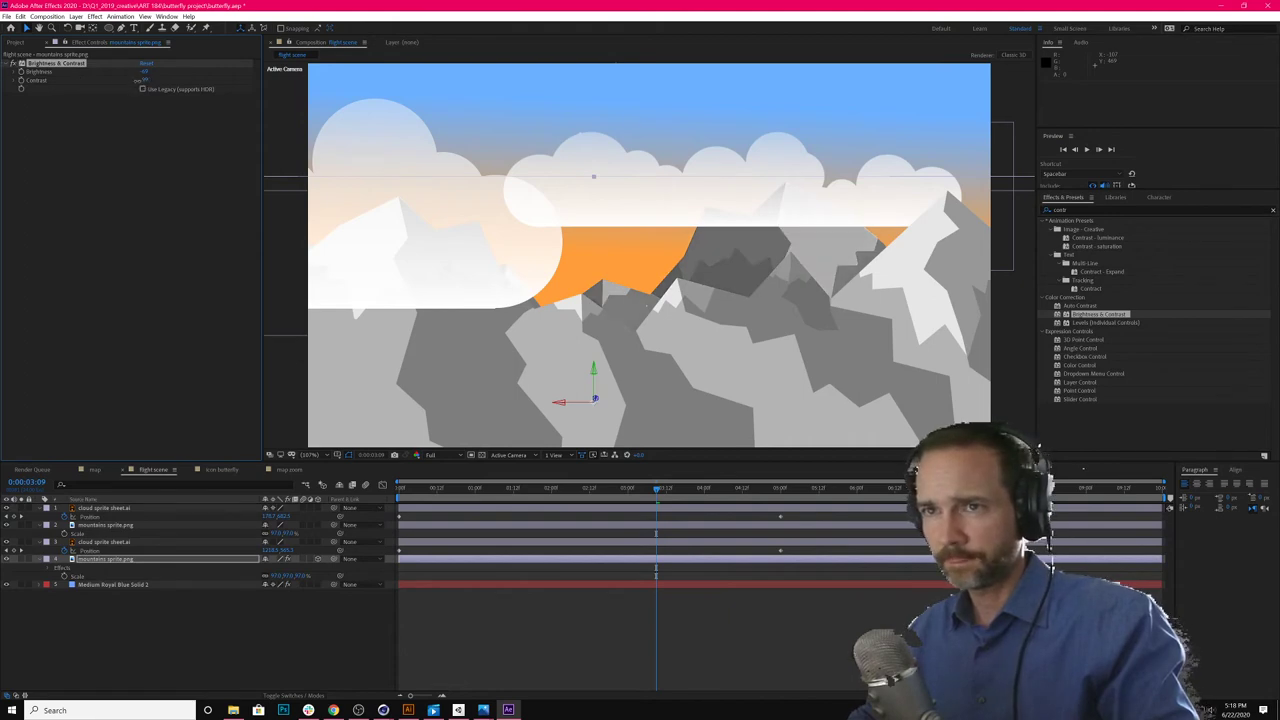
mouse_move(145, 73)
mouse_down()
mouse_move(104, 72)
mouse_move(234, 96)
mouse_move(100, 119)
mouse_up()
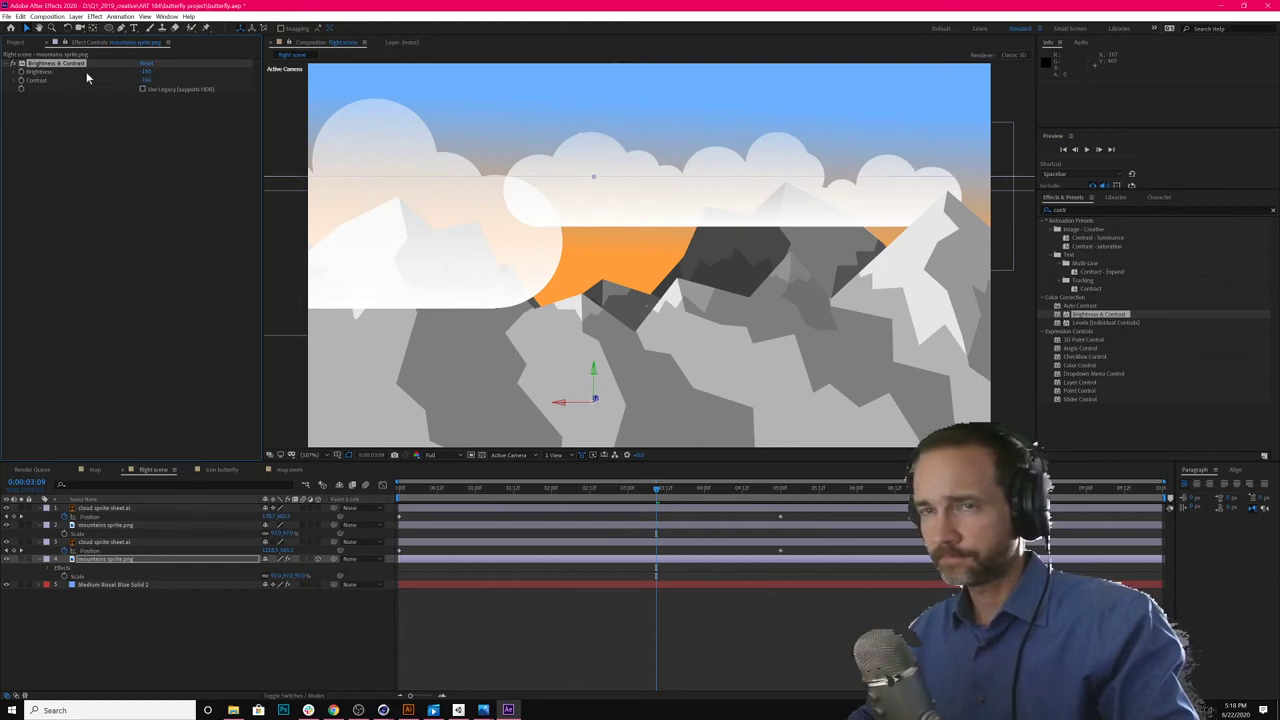
click(216, 234)
mouse_move(740, 259)
mouse_down()
mouse_move(684, 259)
mouse_move(718, 266)
mouse_up()
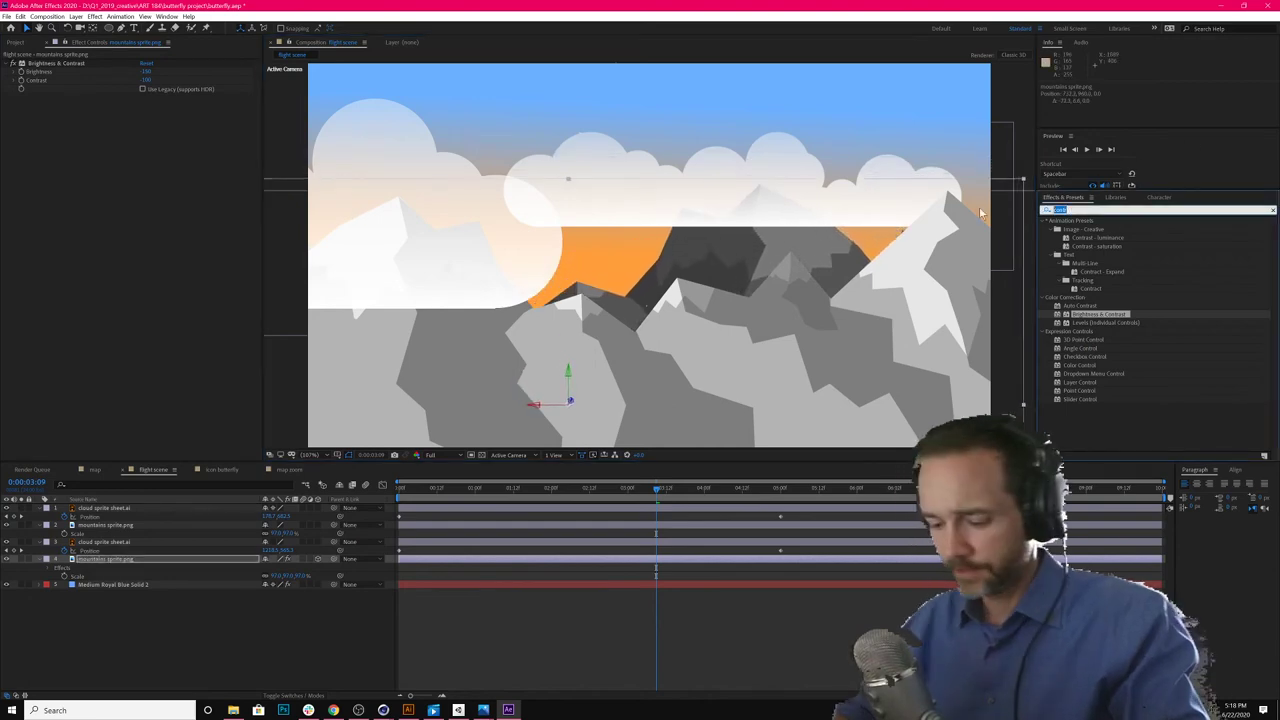
Step: Add a Gaussian Blur effect with slight Blurriness to the rear mountains and deselect the layer
double_click(1062, 210)
text(blur)
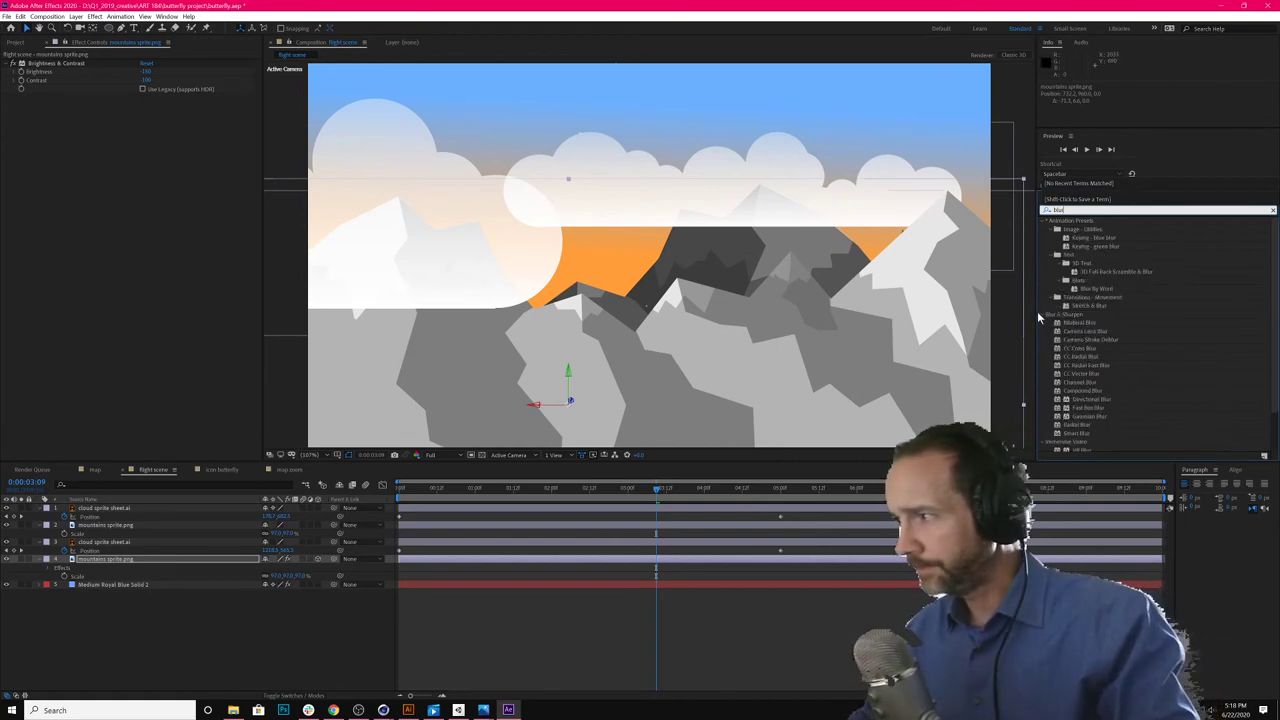
click(1082, 417)
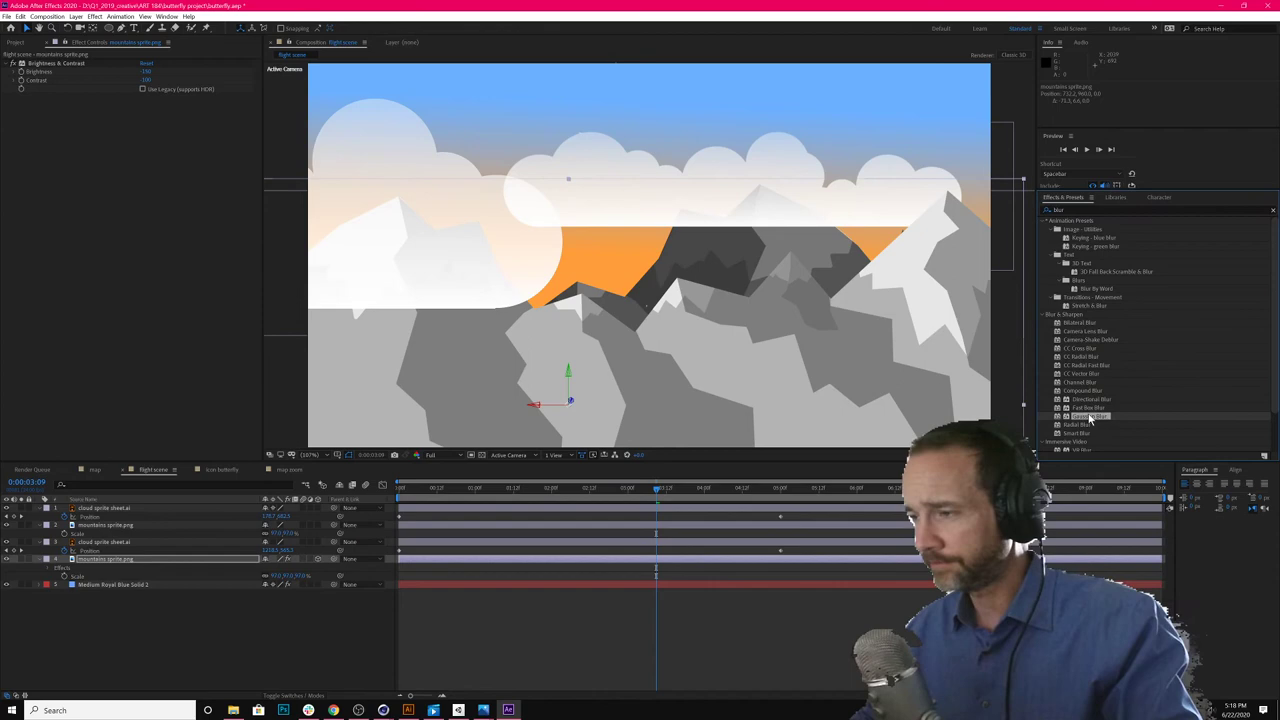
double_click(1082, 417)
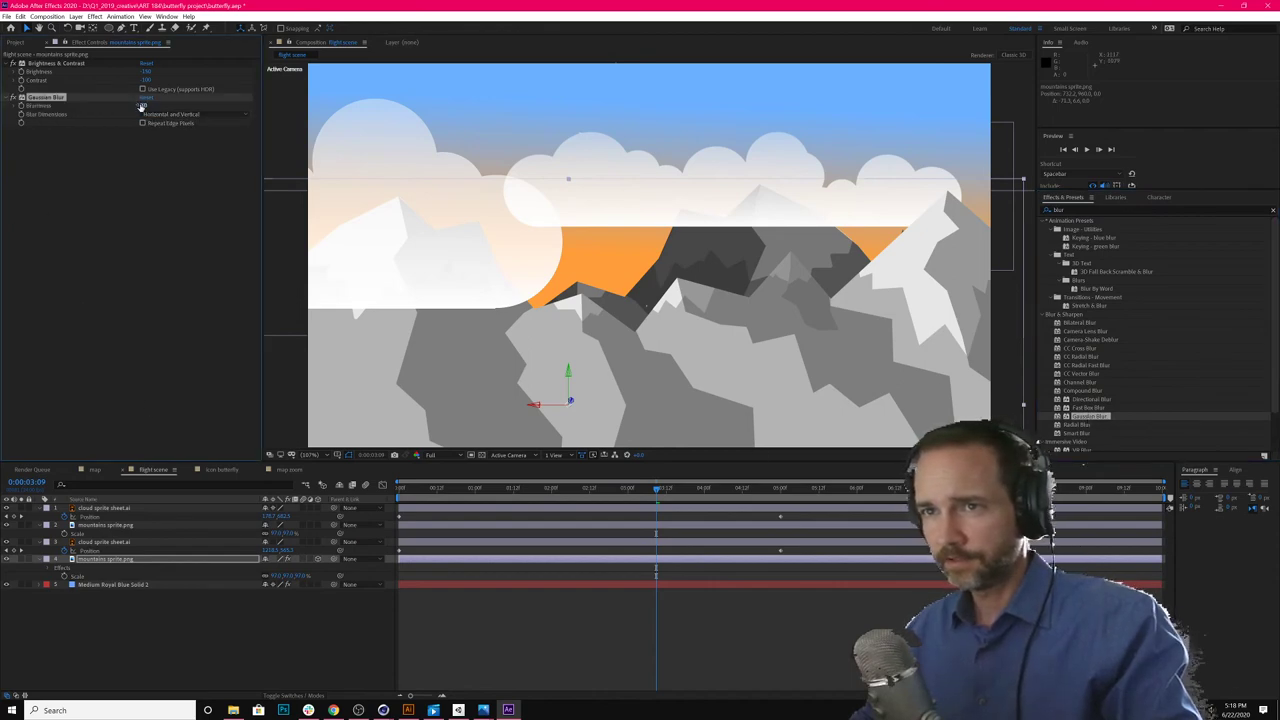
drag(143, 106, 150, 106)
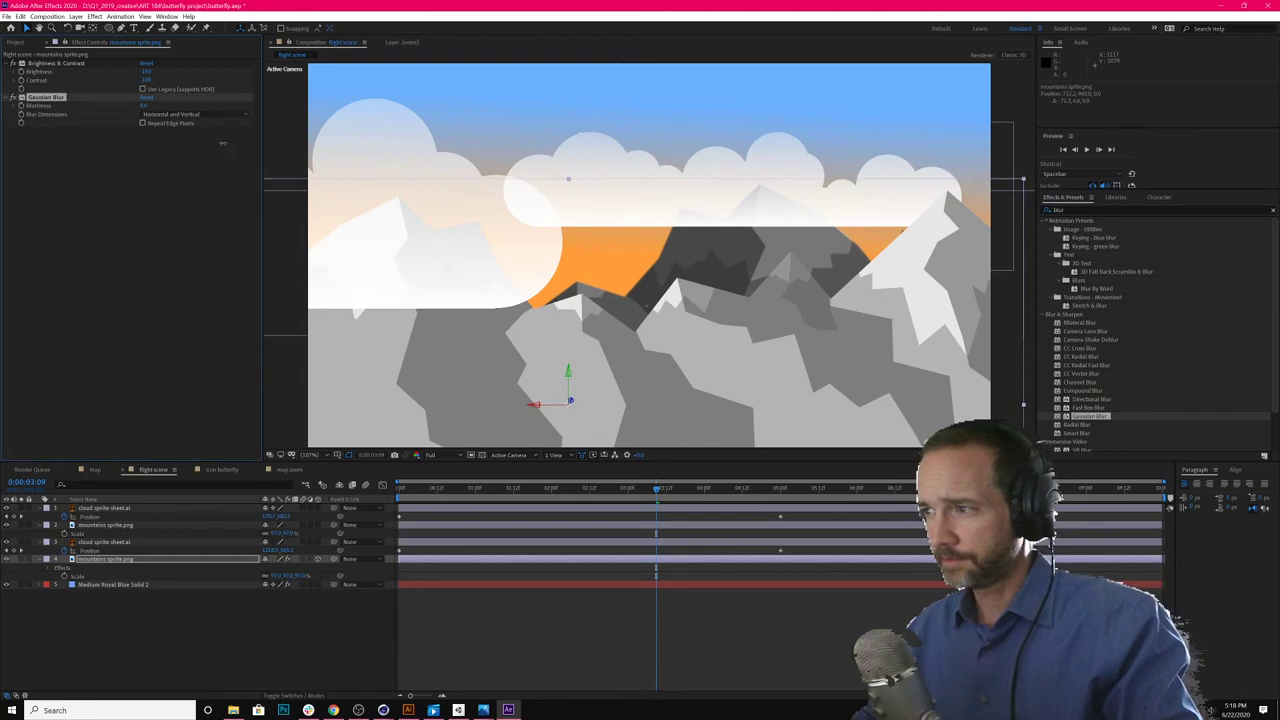
click(192, 608)
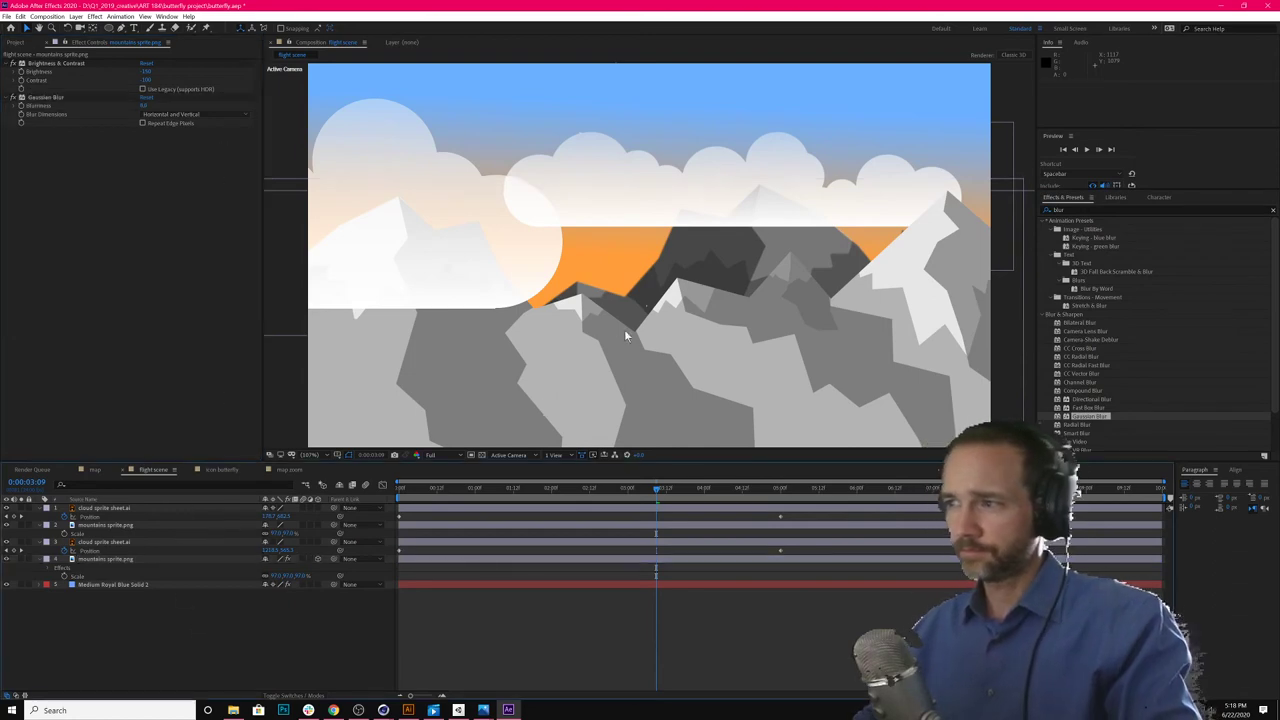
click(787, 353)
click(363, 620)
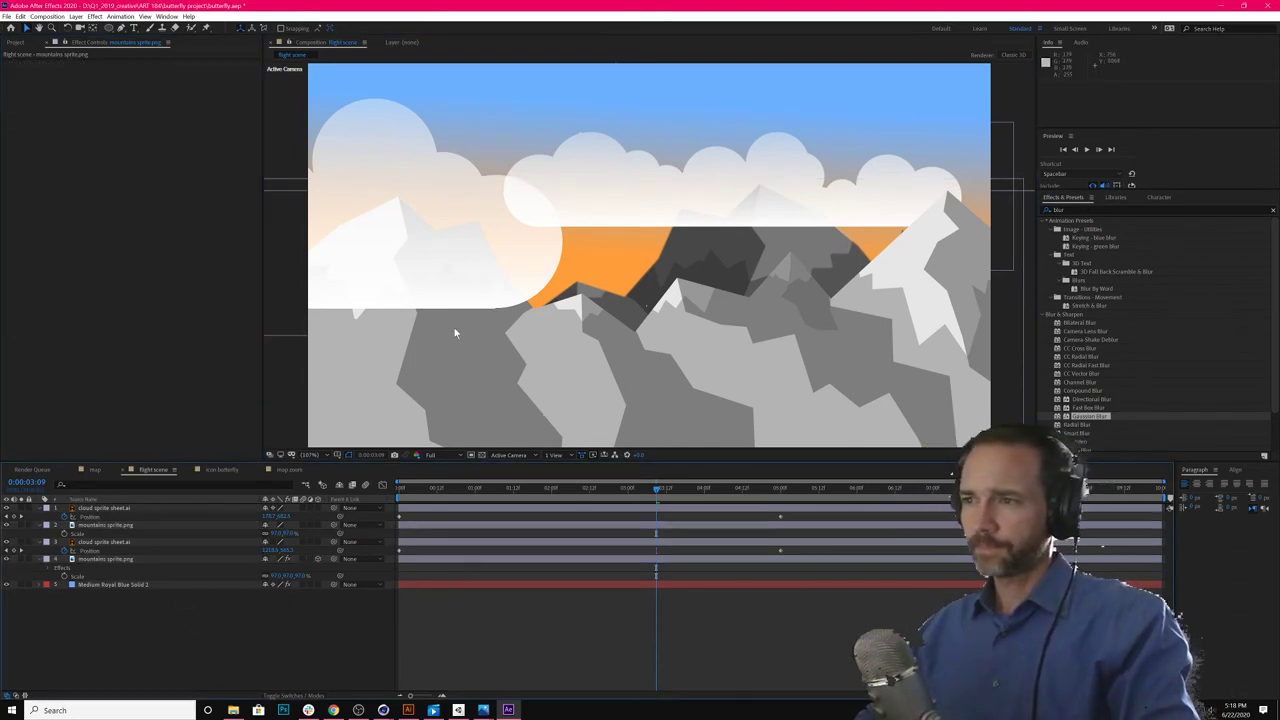
Step: Try moving the foreground cloud higher above the left mountains and undo the move
click(477, 220)
drag(453, 252, 463, 183)
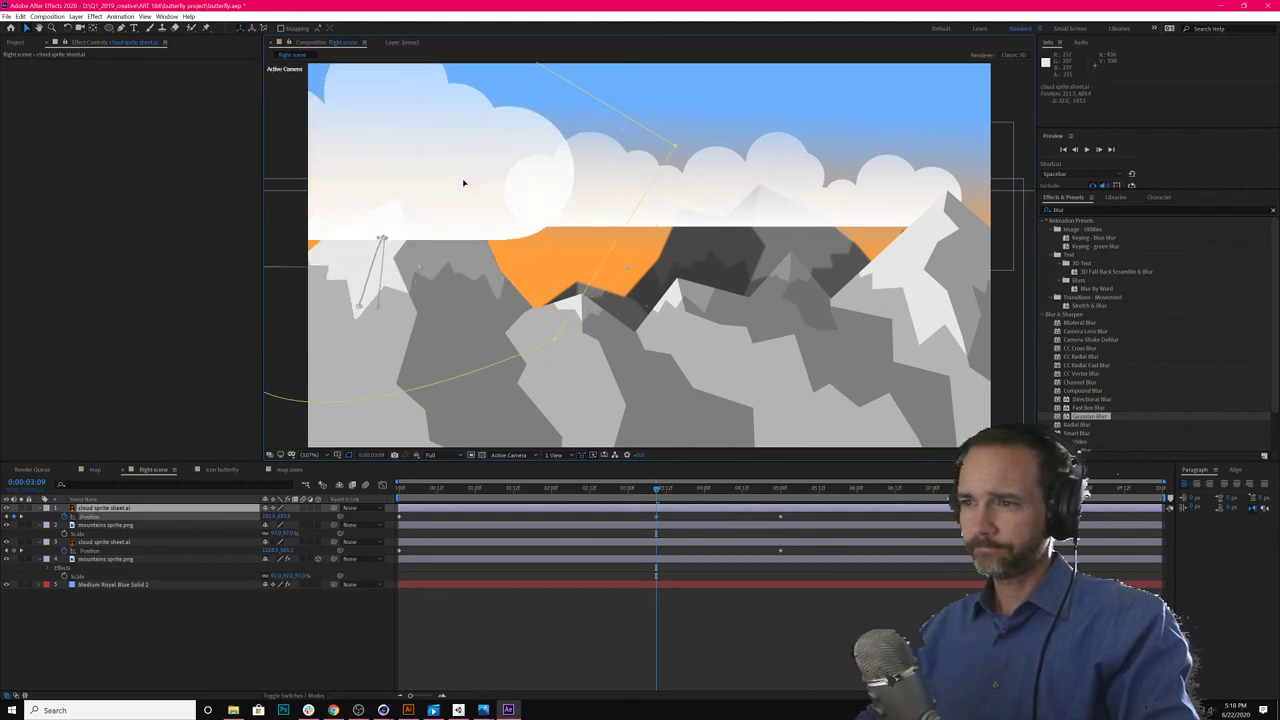
key(ctrl+z)
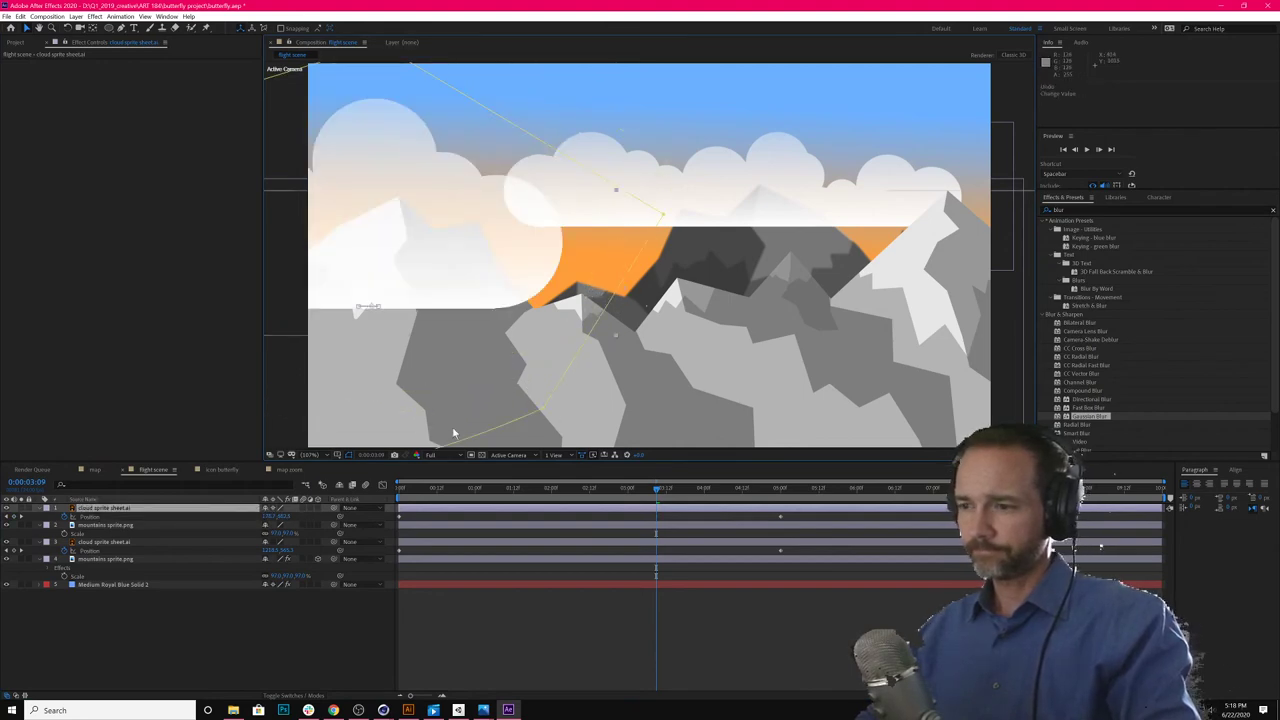
Step: Preview the flight scene with the drifting clouds and the darkened rear mountains
key(space)
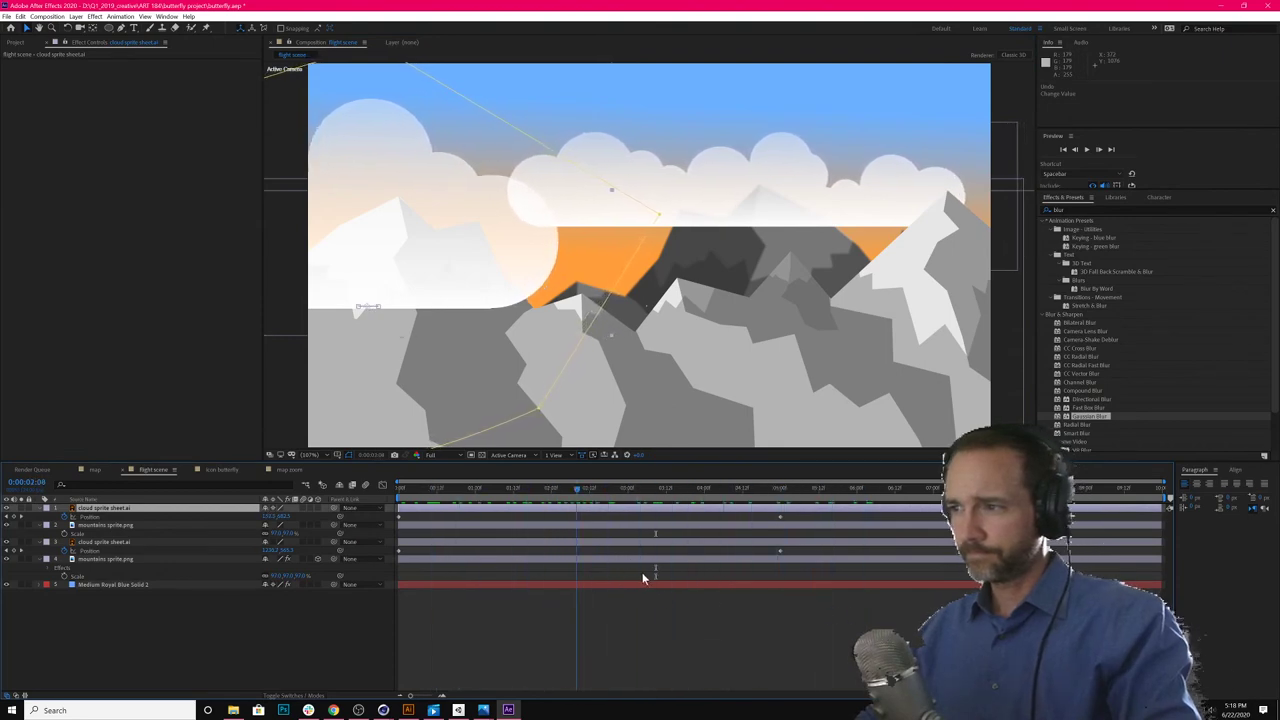
Step: Stop the preview, hide the rear mountains layer in the flight scene and deselect all layers
key(space)
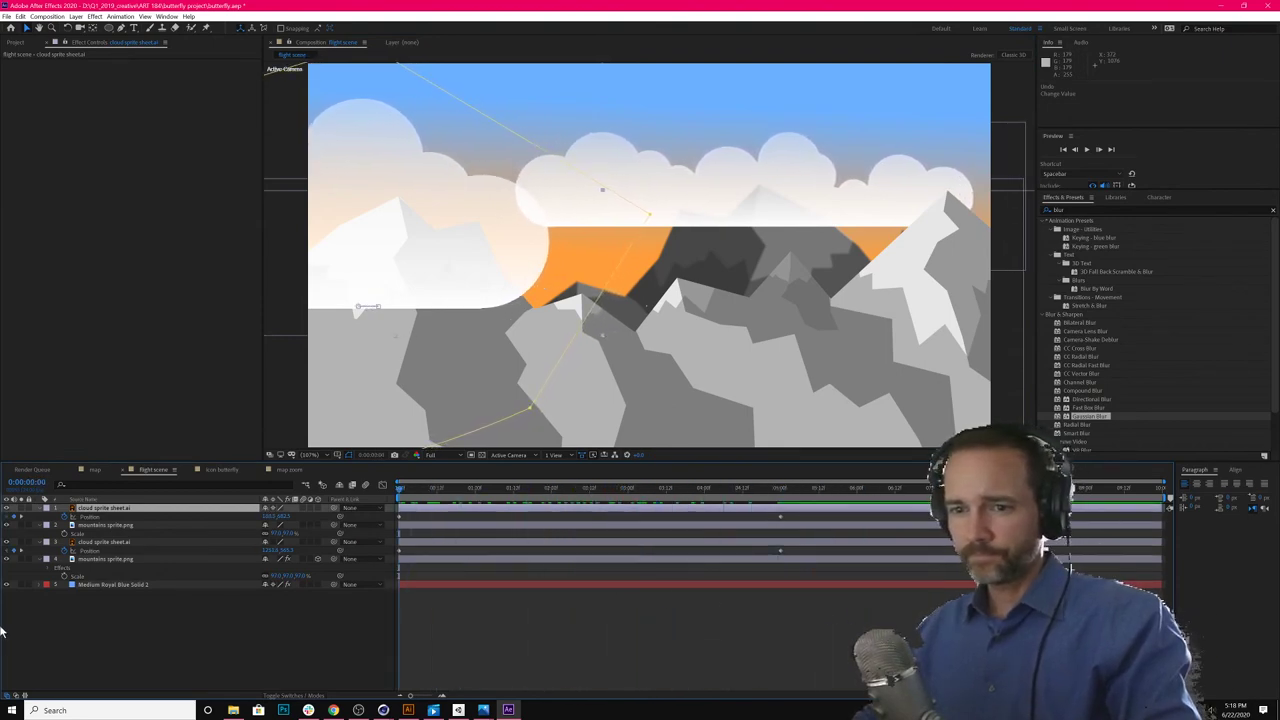
click(6, 559)
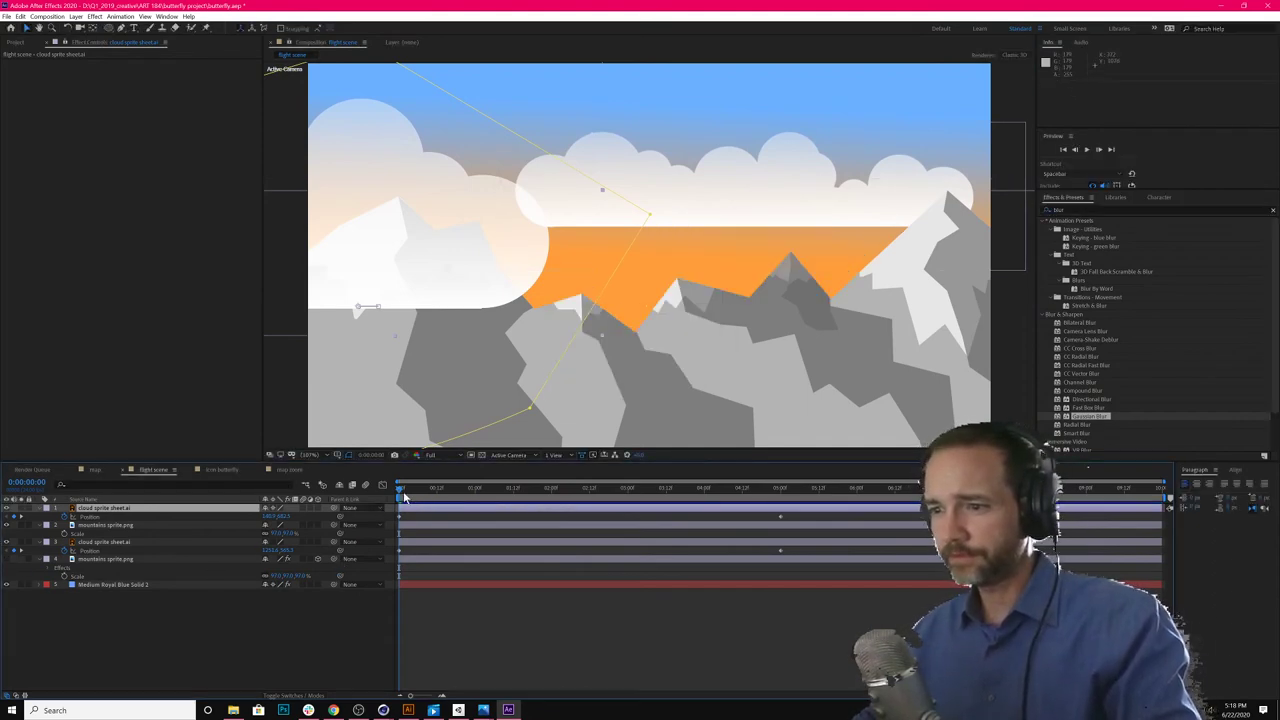
drag(404, 492, 206, 446)
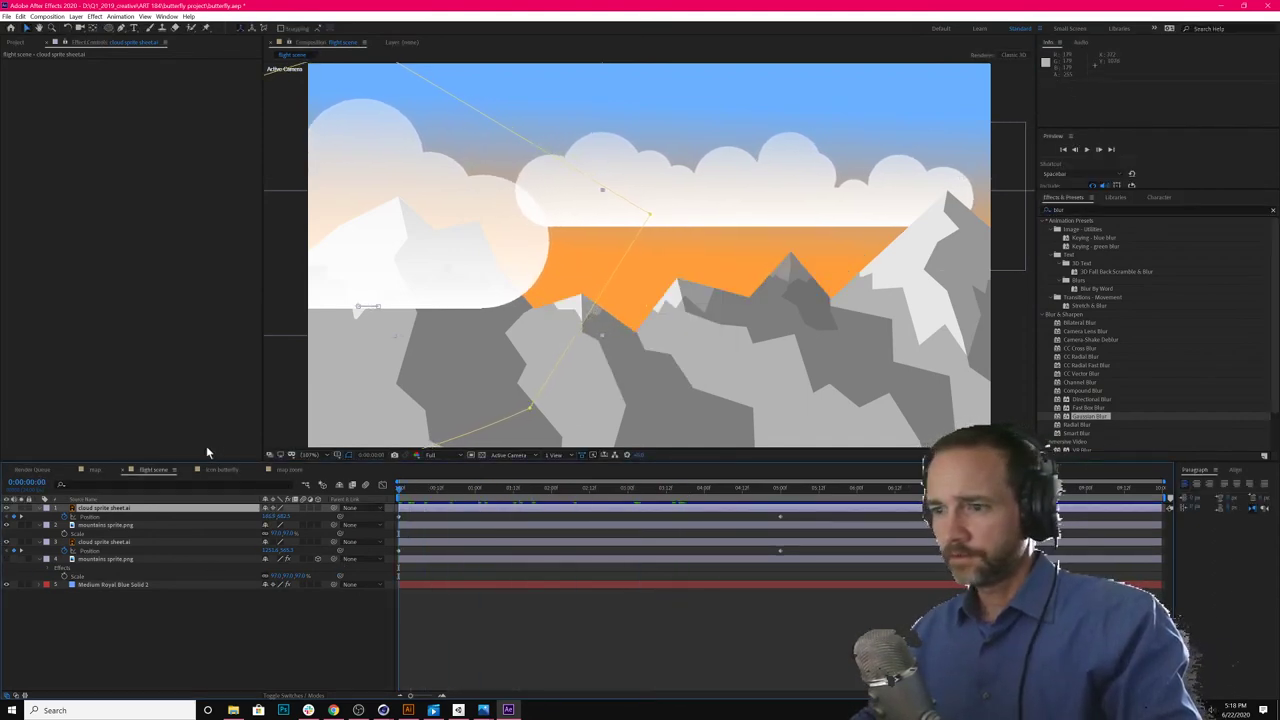
click(171, 632)
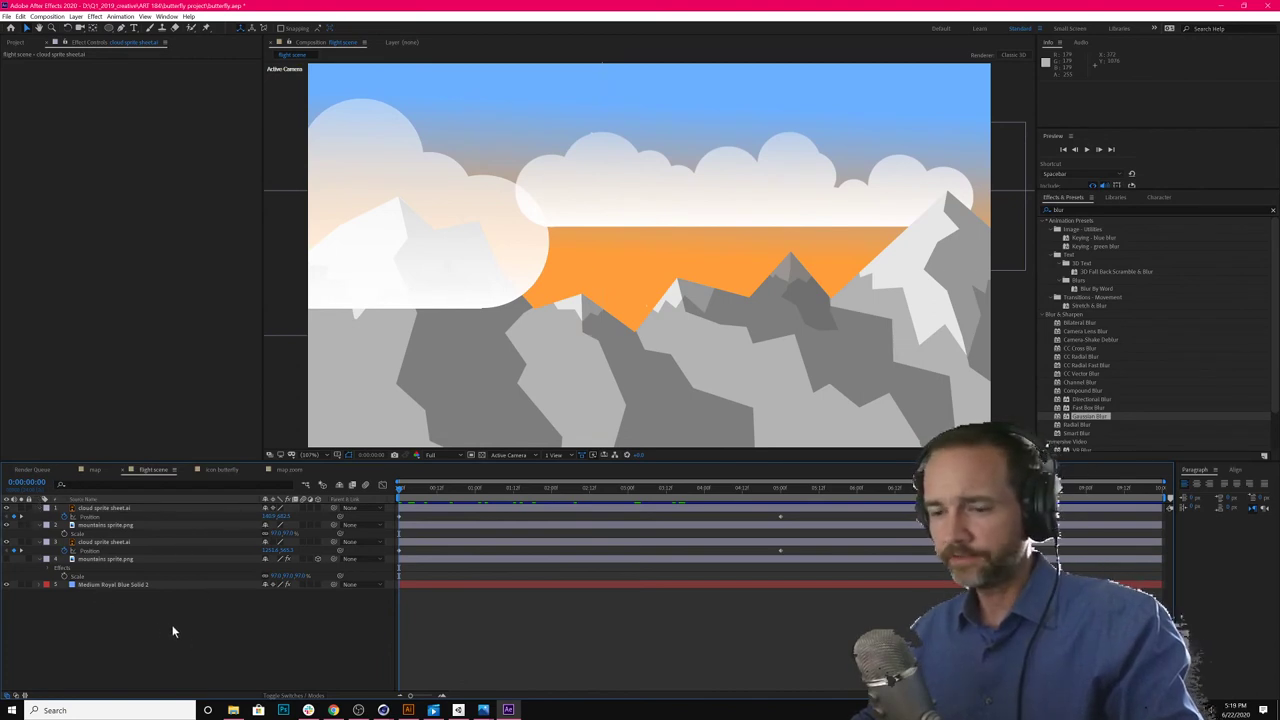
Step: Create a new 500 x 500 px composition named "flying butterfly"
click(20, 43)
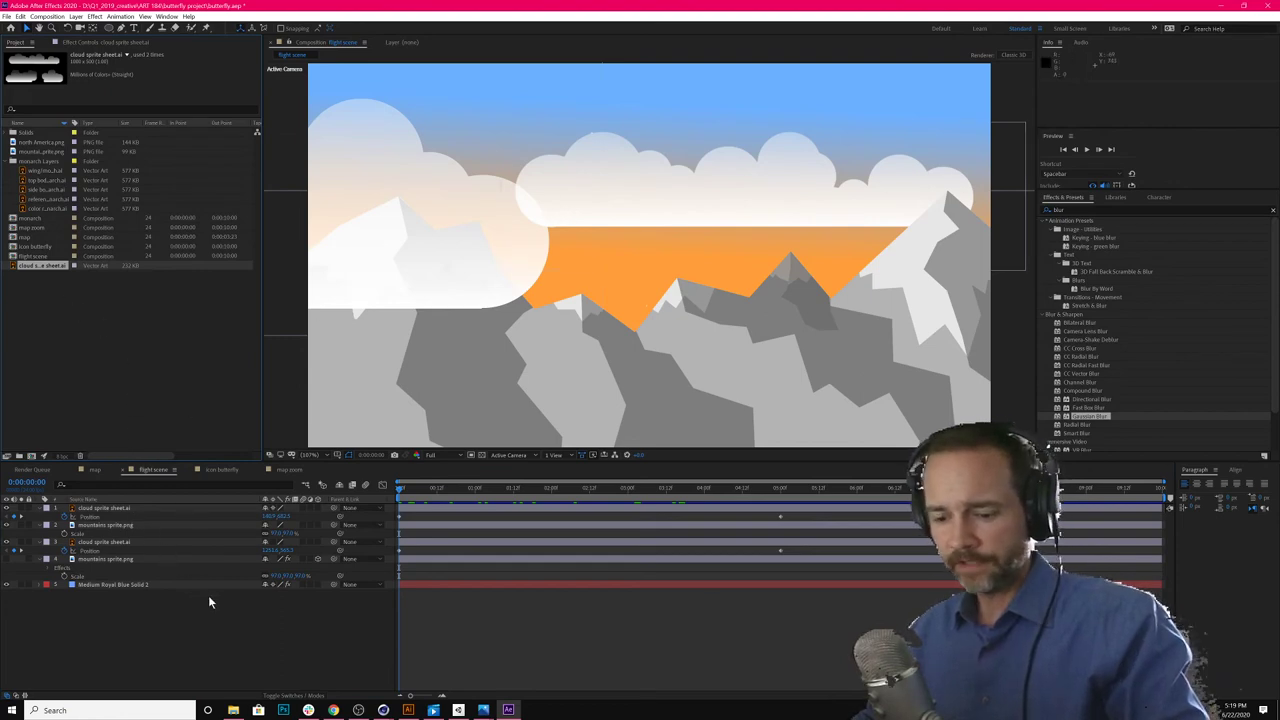
click(36, 171)
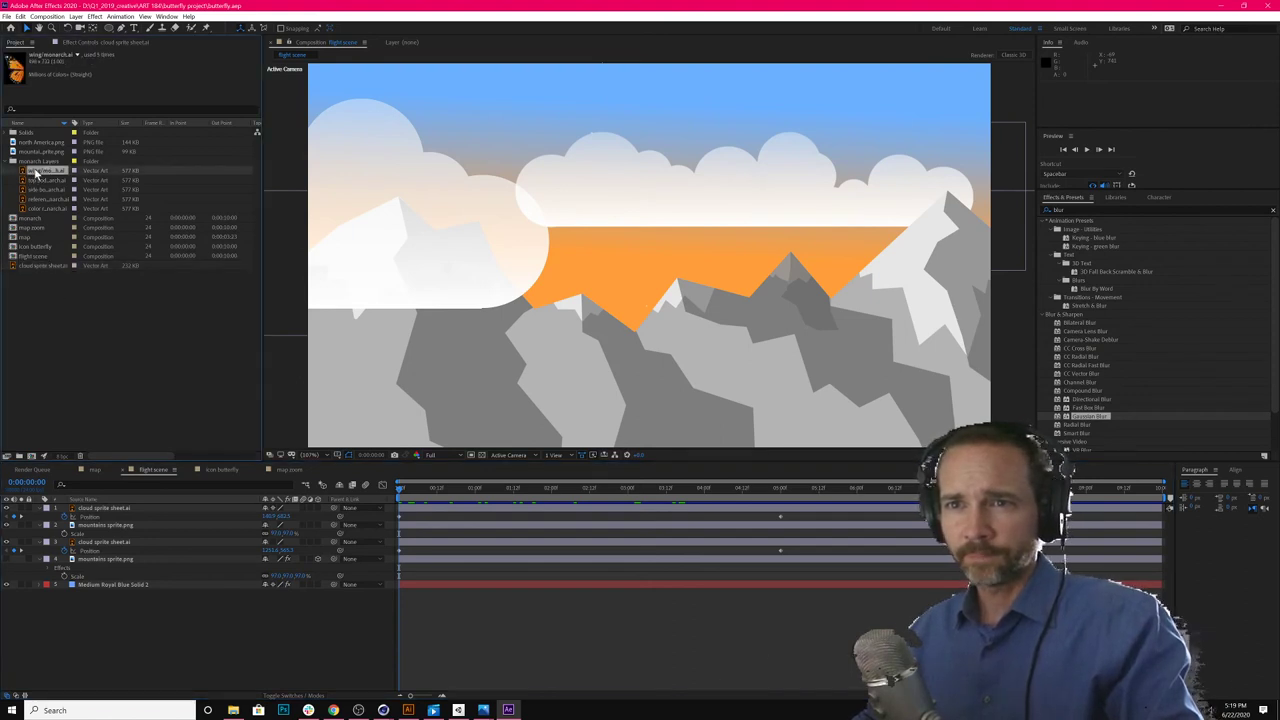
click(57, 17)
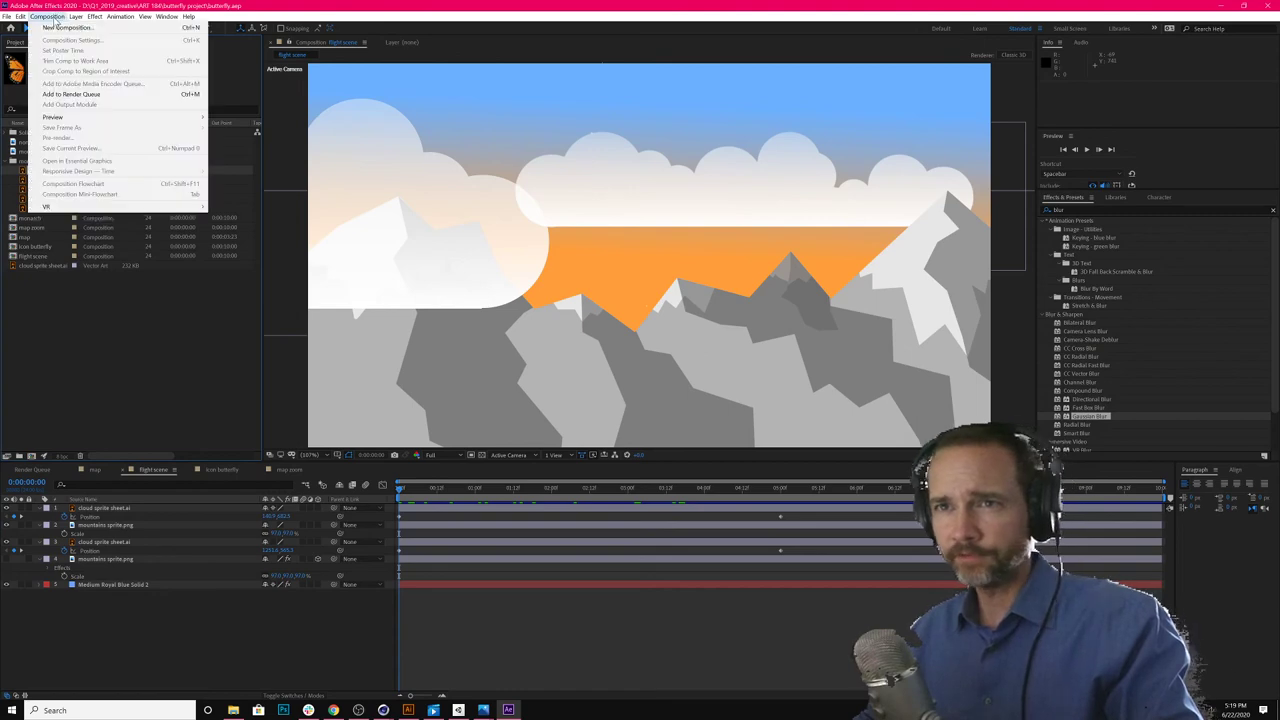
click(75, 25)
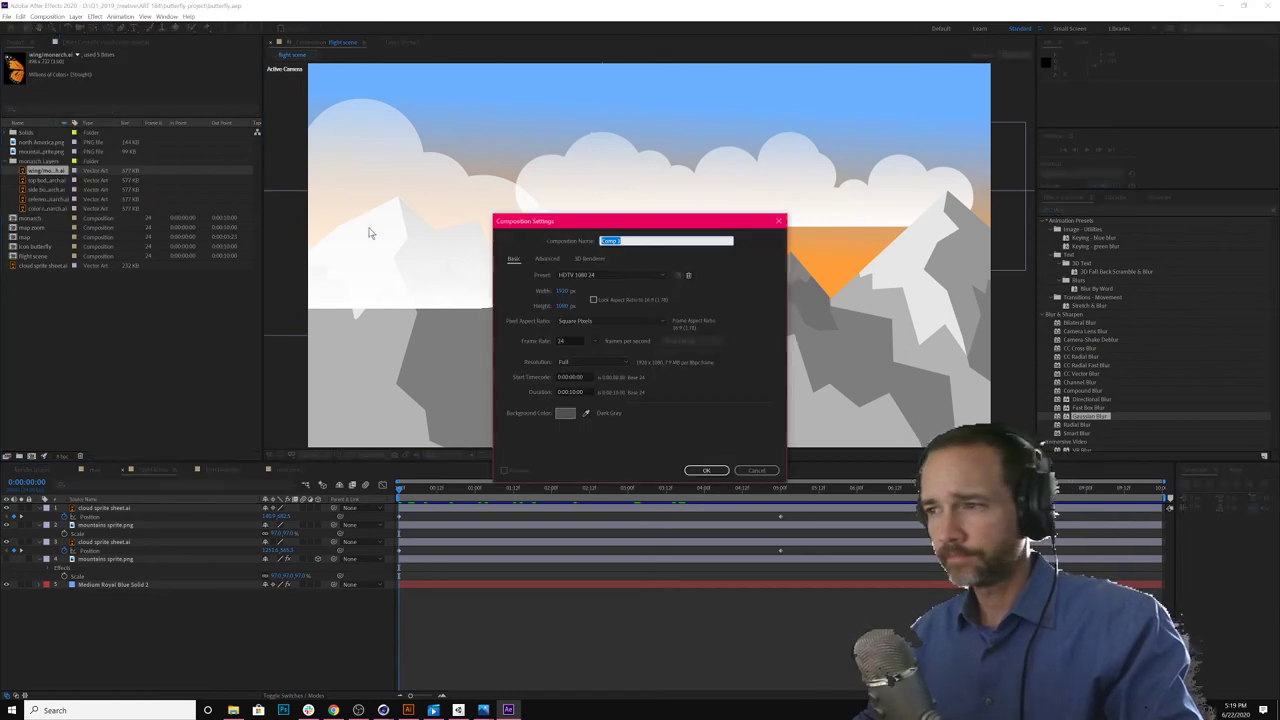
click(562, 291)
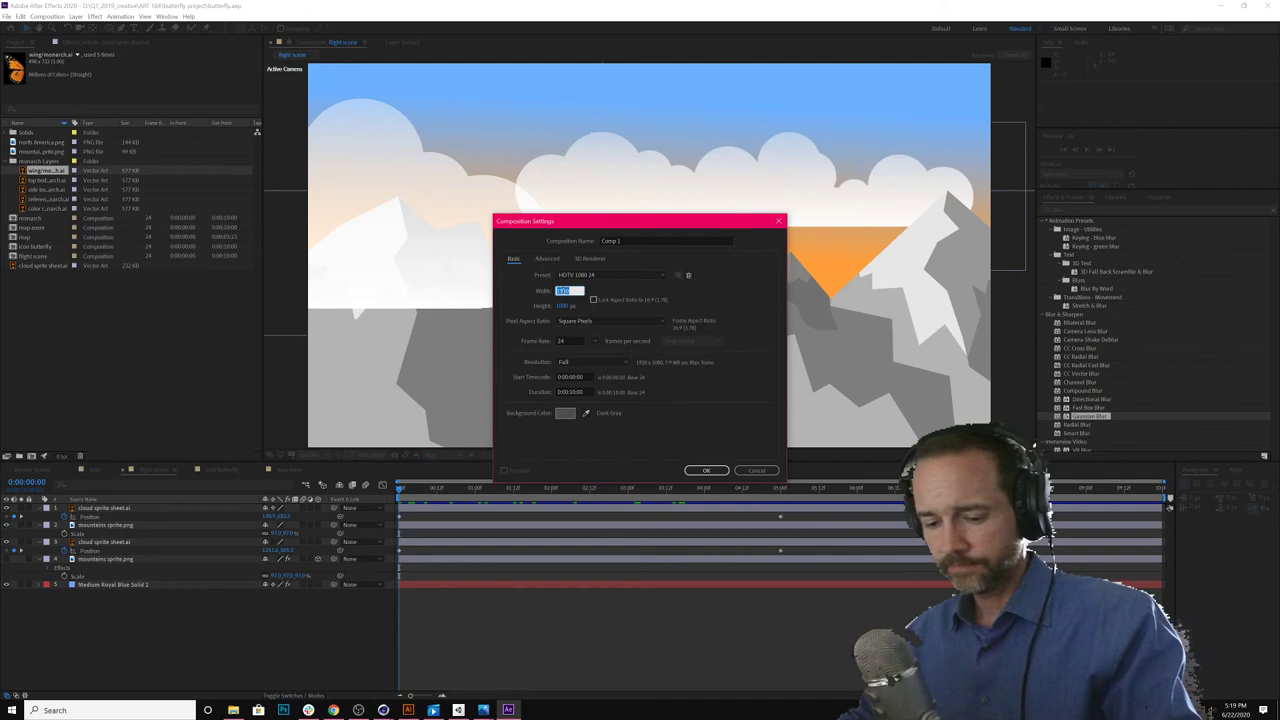
text(500)
key(Tab)
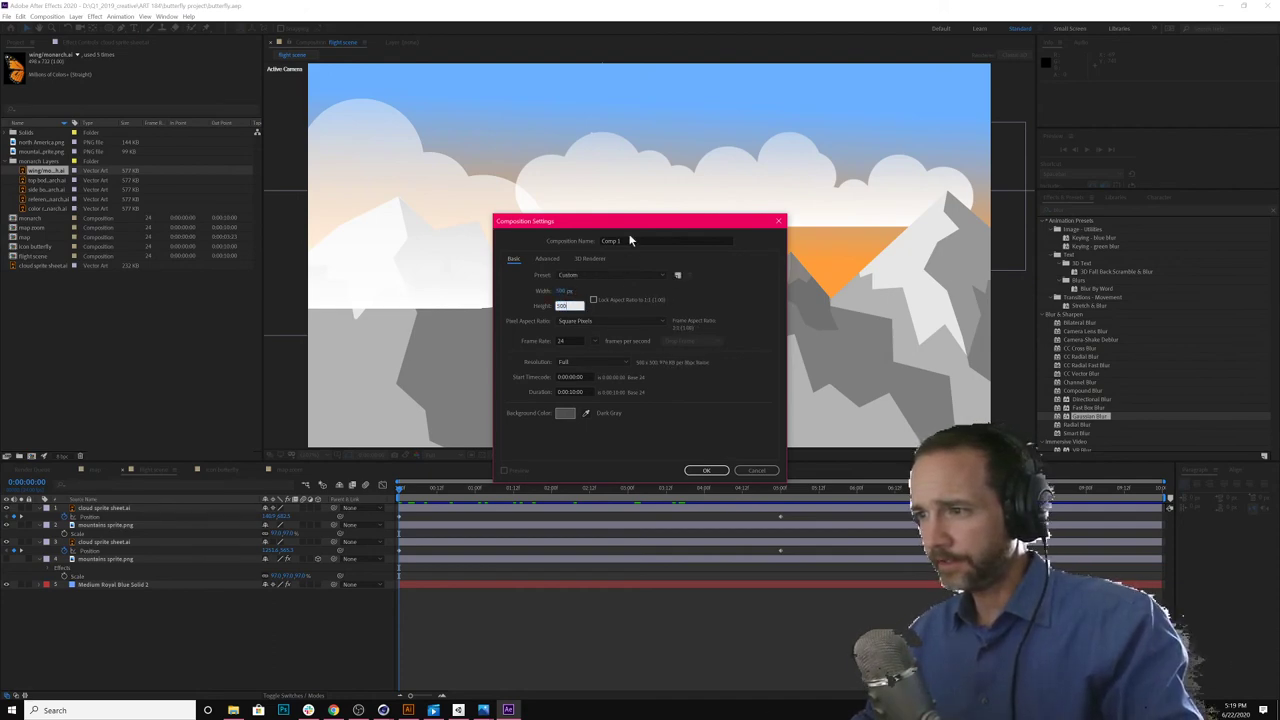
drag(626, 240, 564, 245)
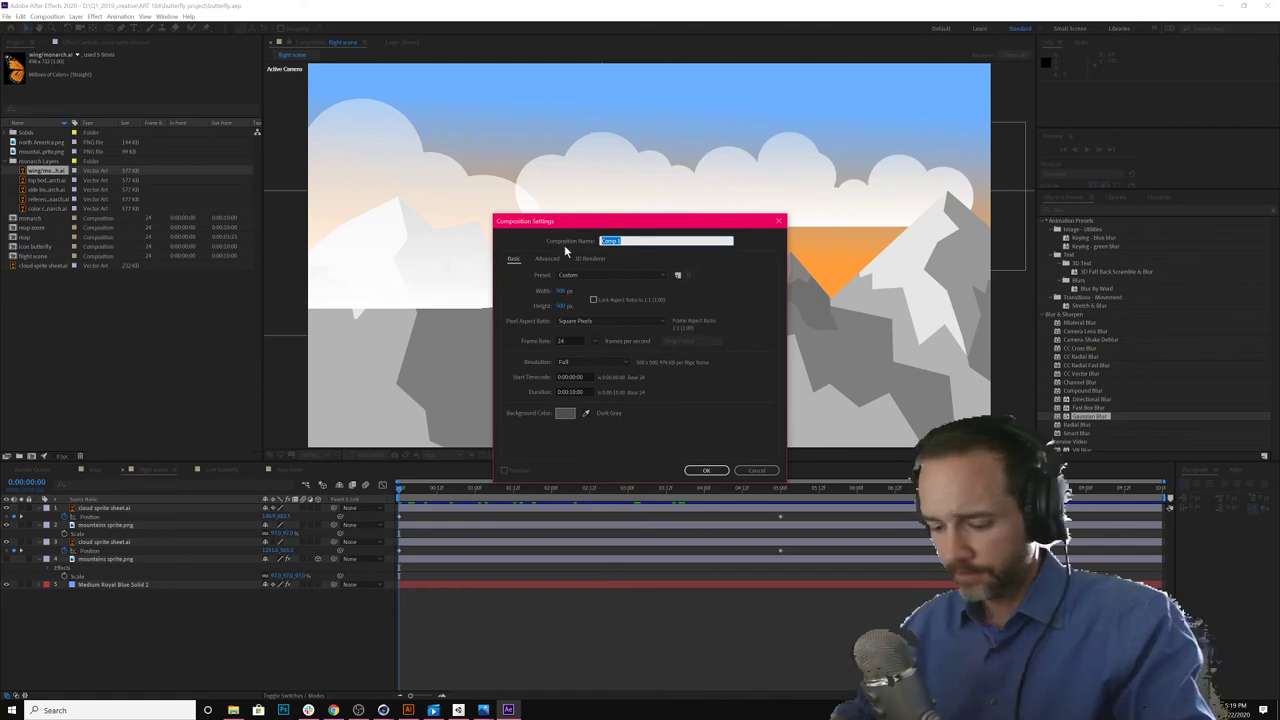
text(fflying butt)
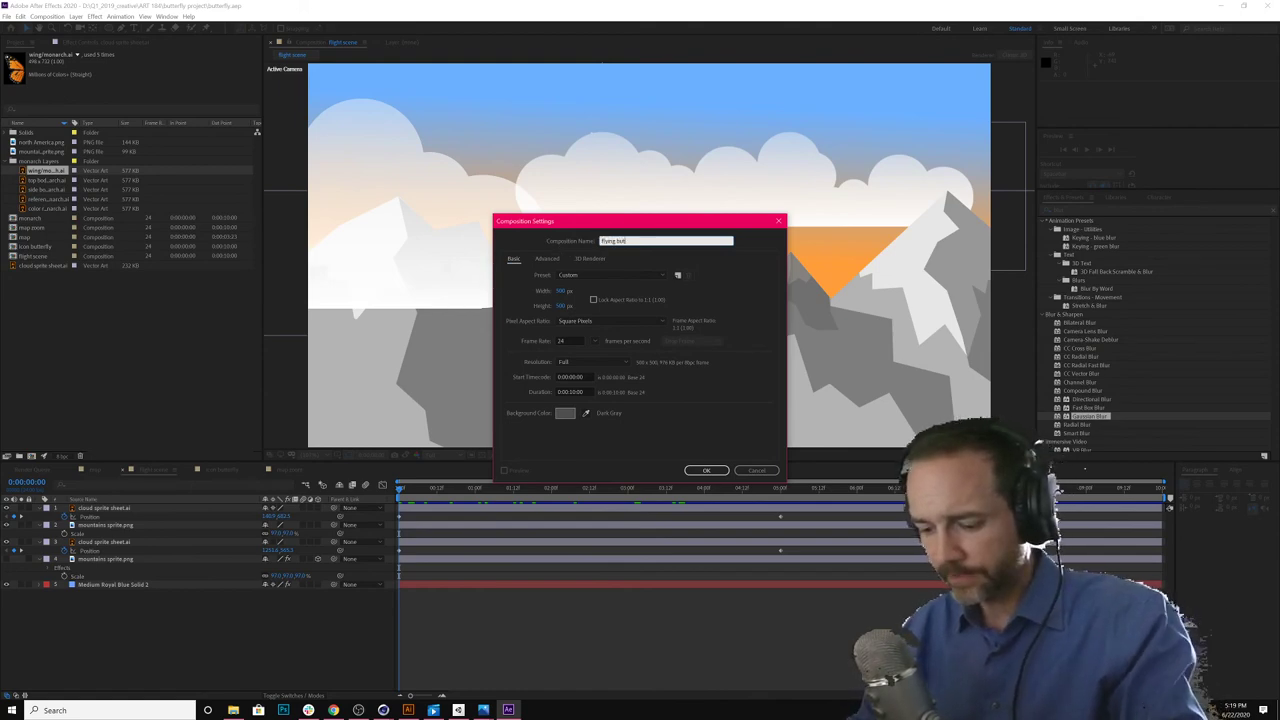
text(erfly)
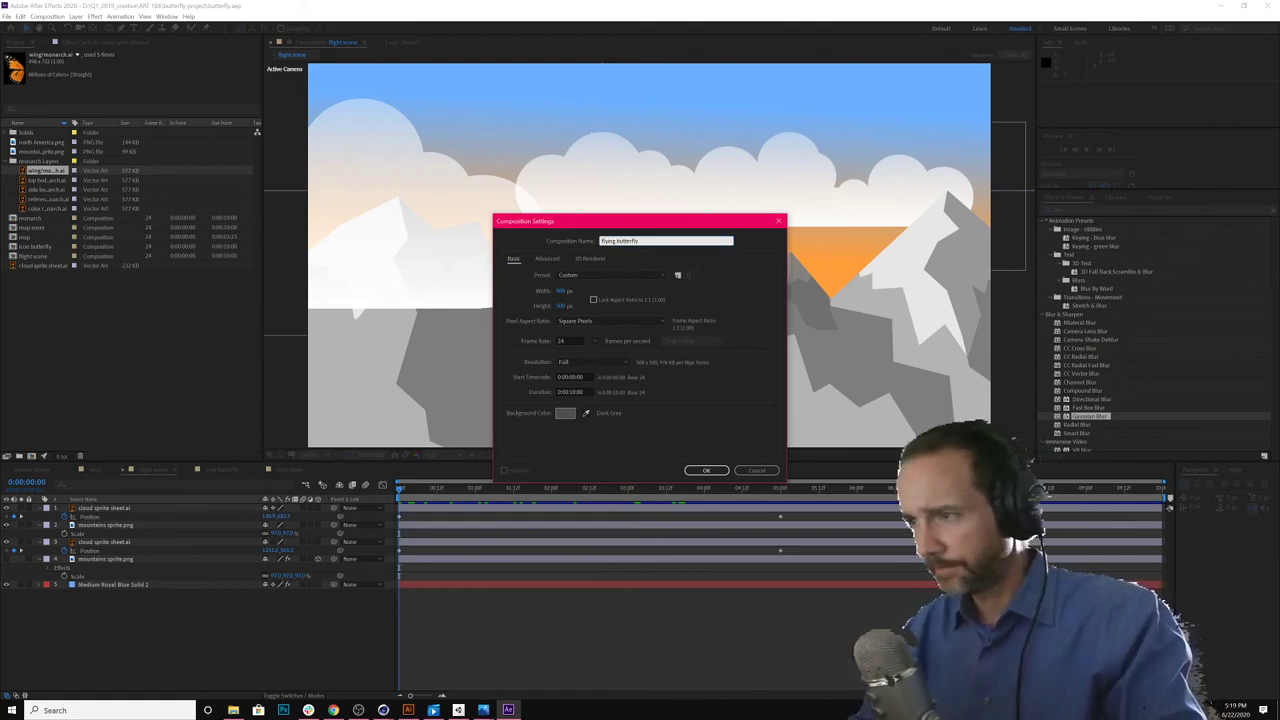
key(Return)
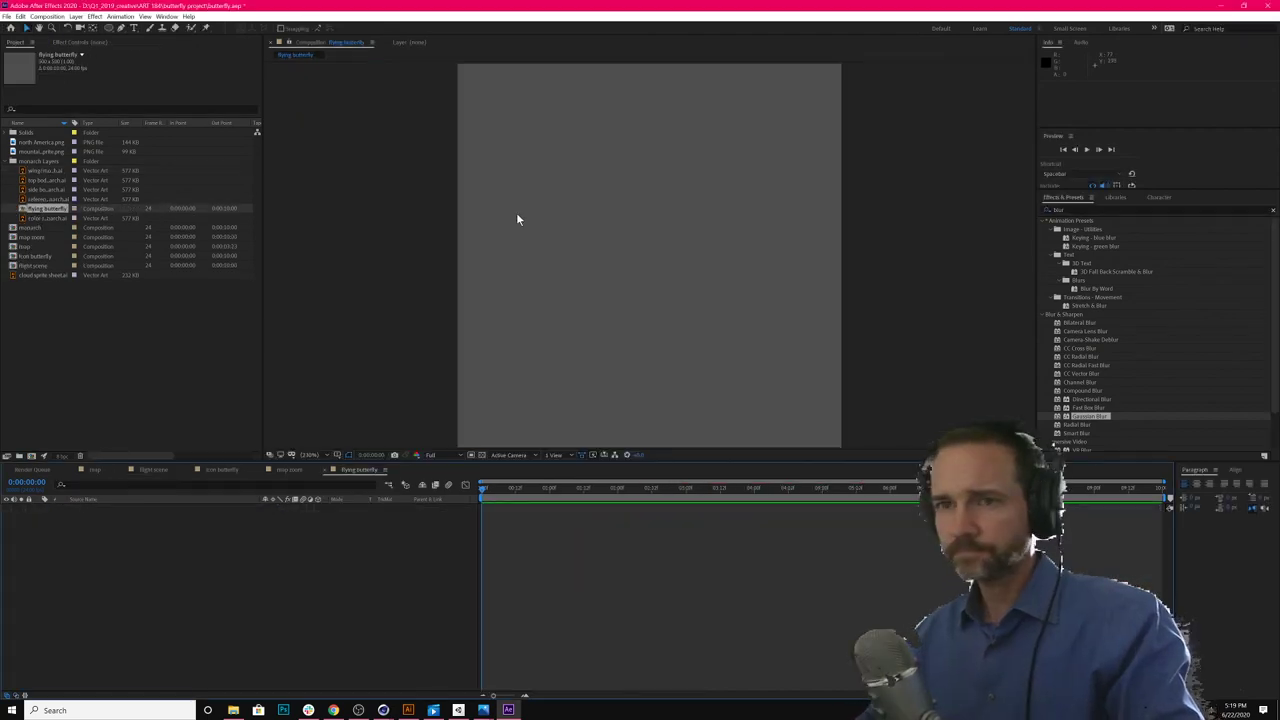
Step: Add the monarch wing and the side body above it to the composition, and shift the wing slightly left
drag(45, 173, 502, 300)
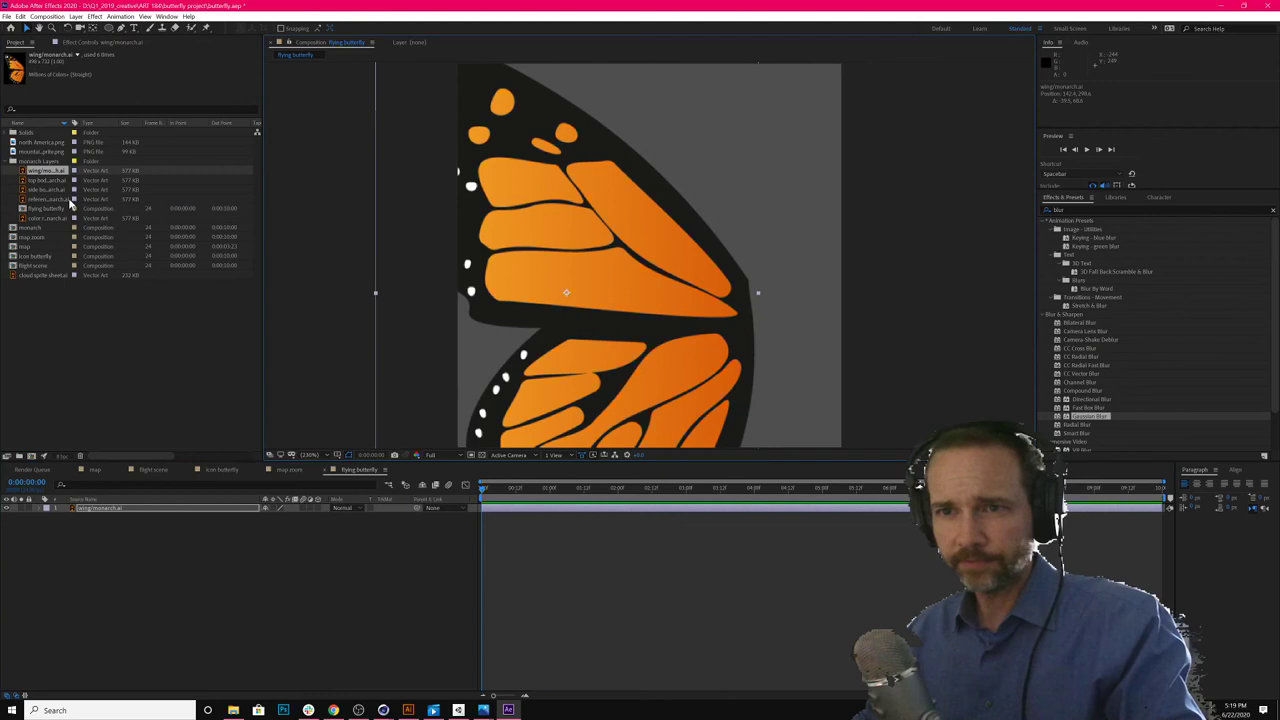
drag(48, 190, 650, 352)
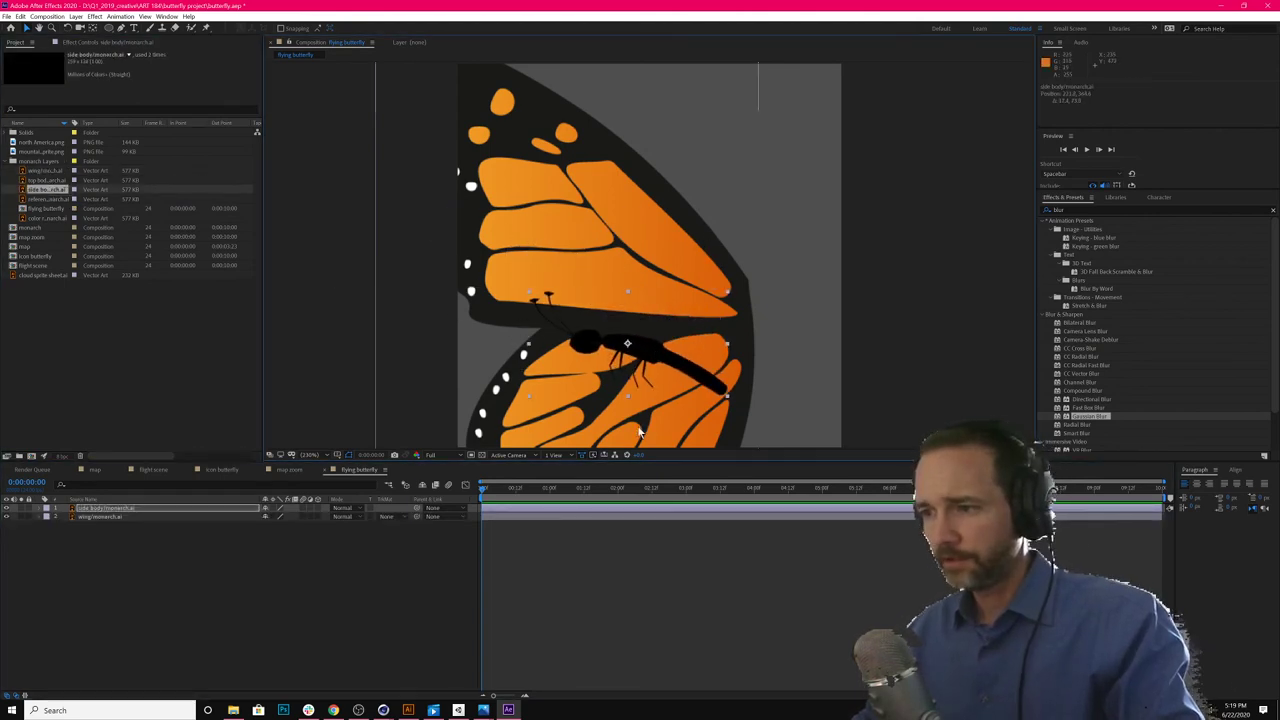
key(comma)
key(comma)
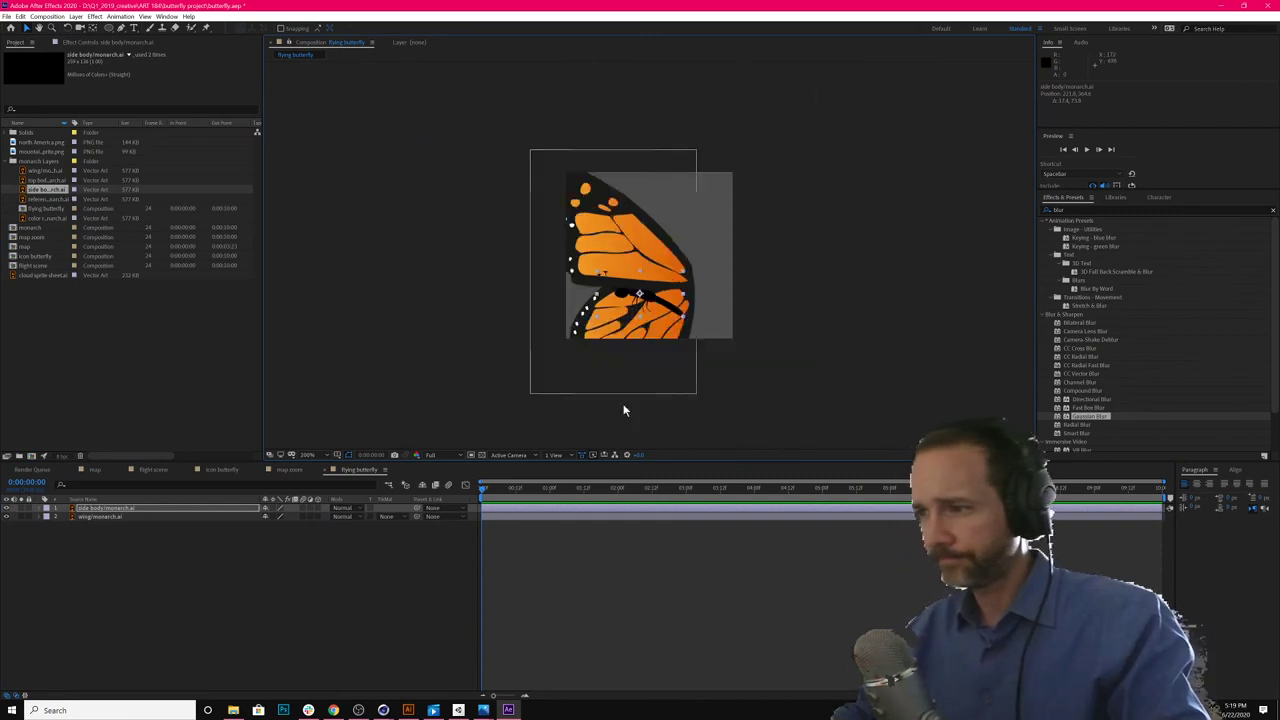
click(657, 268)
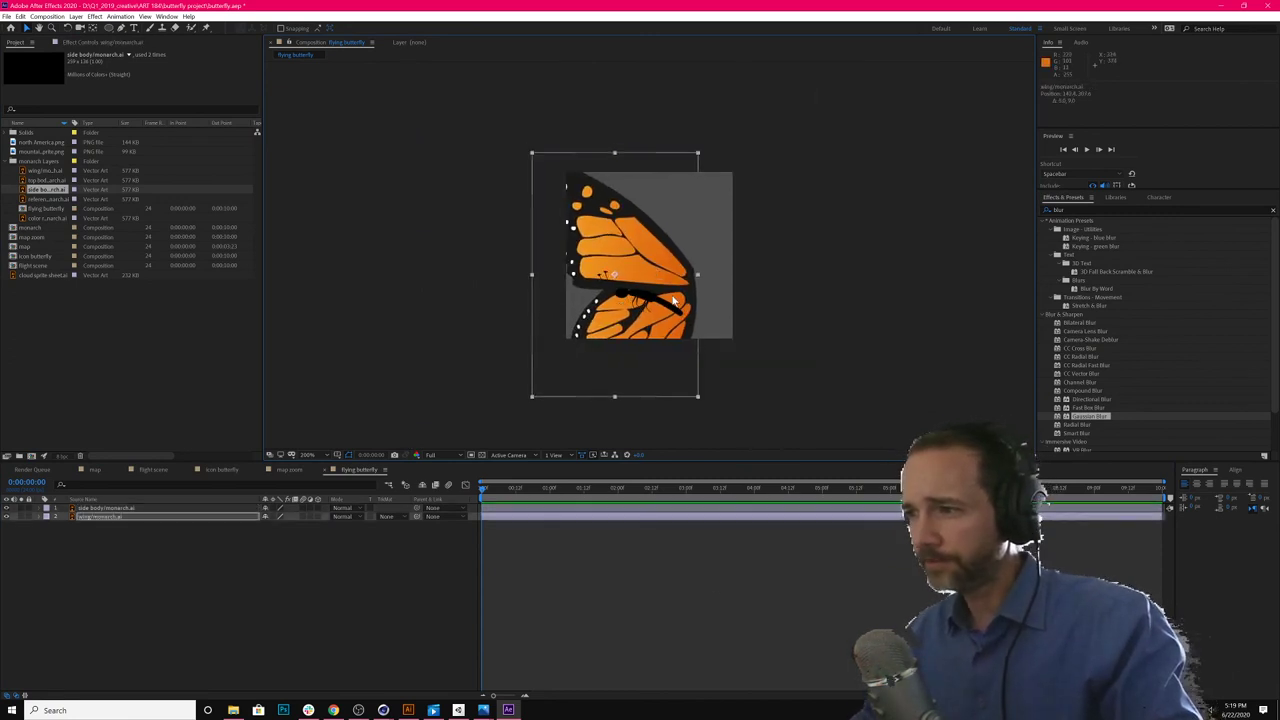
mouse_move(650, 311)
mouse_down()
mouse_move(639, 319)
mouse_move(659, 296)
mouse_move(643, 309)
mouse_up()
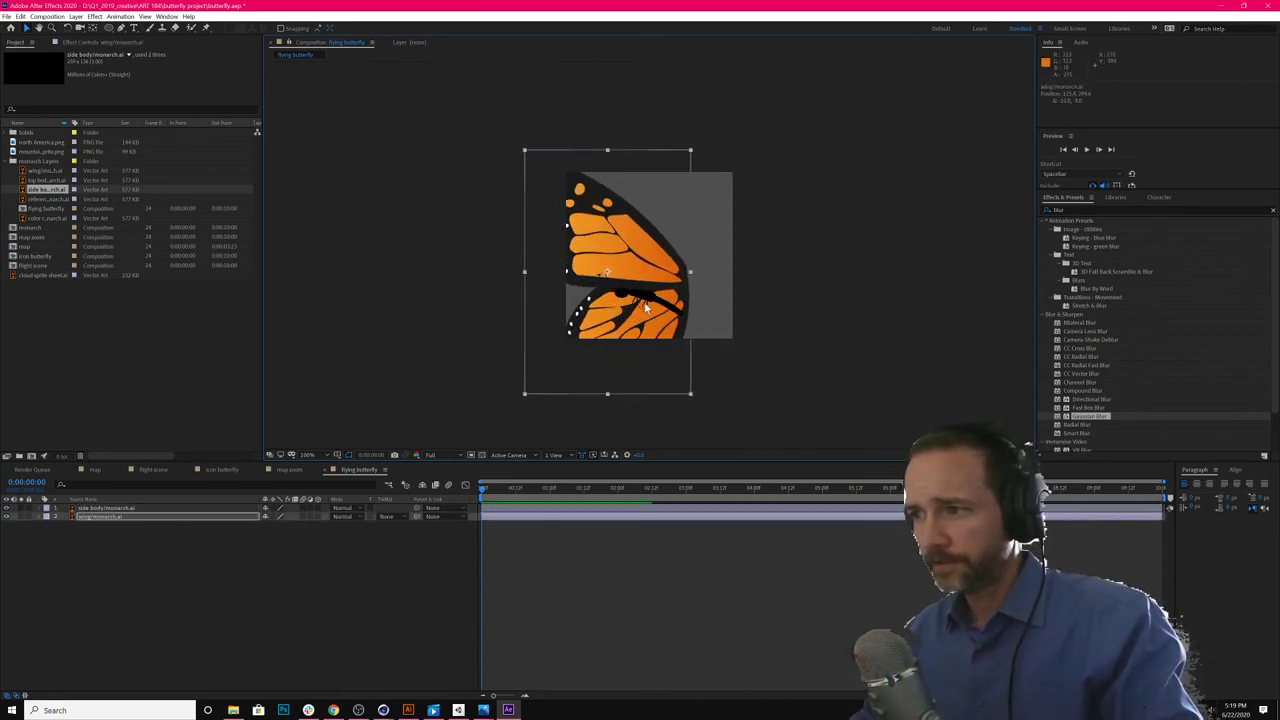
Step: Make the side body a 3D layer and move the wing's anchor point to the edge where it joins the body
click(322, 508)
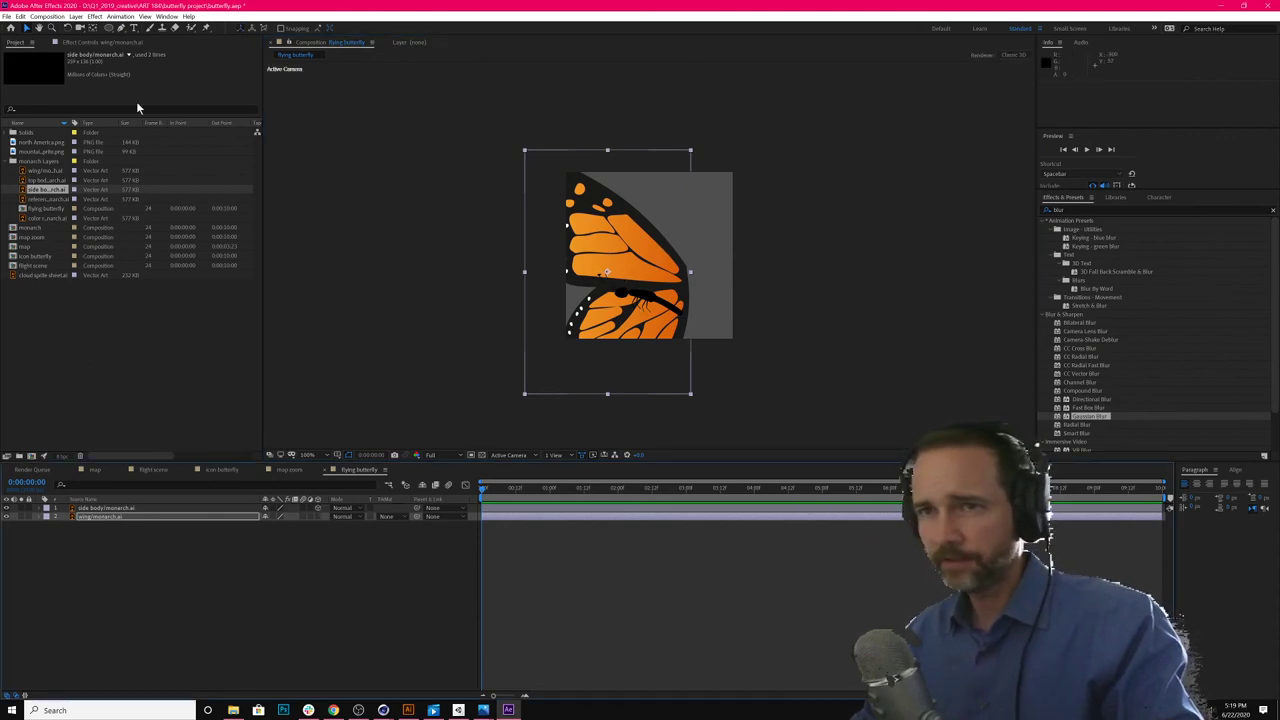
key(y)
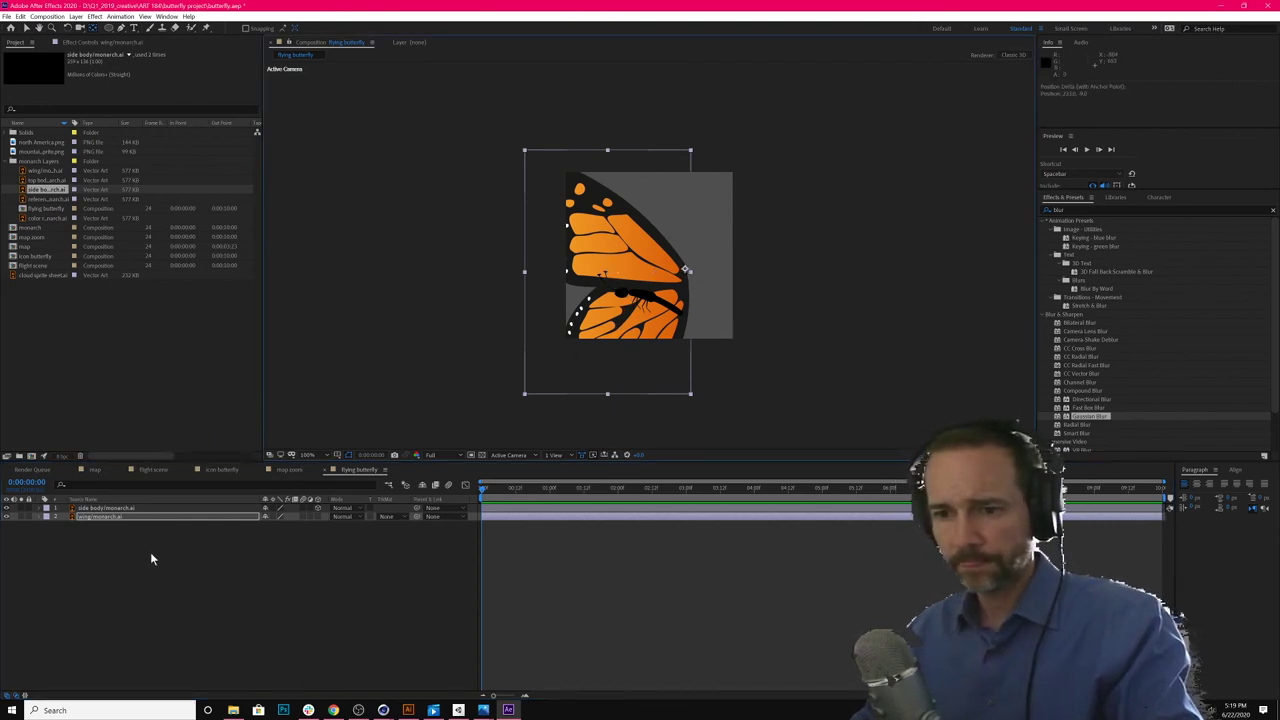
Step: Try a slight Z Rotation on the side body layer
click(145, 509)
key(r)
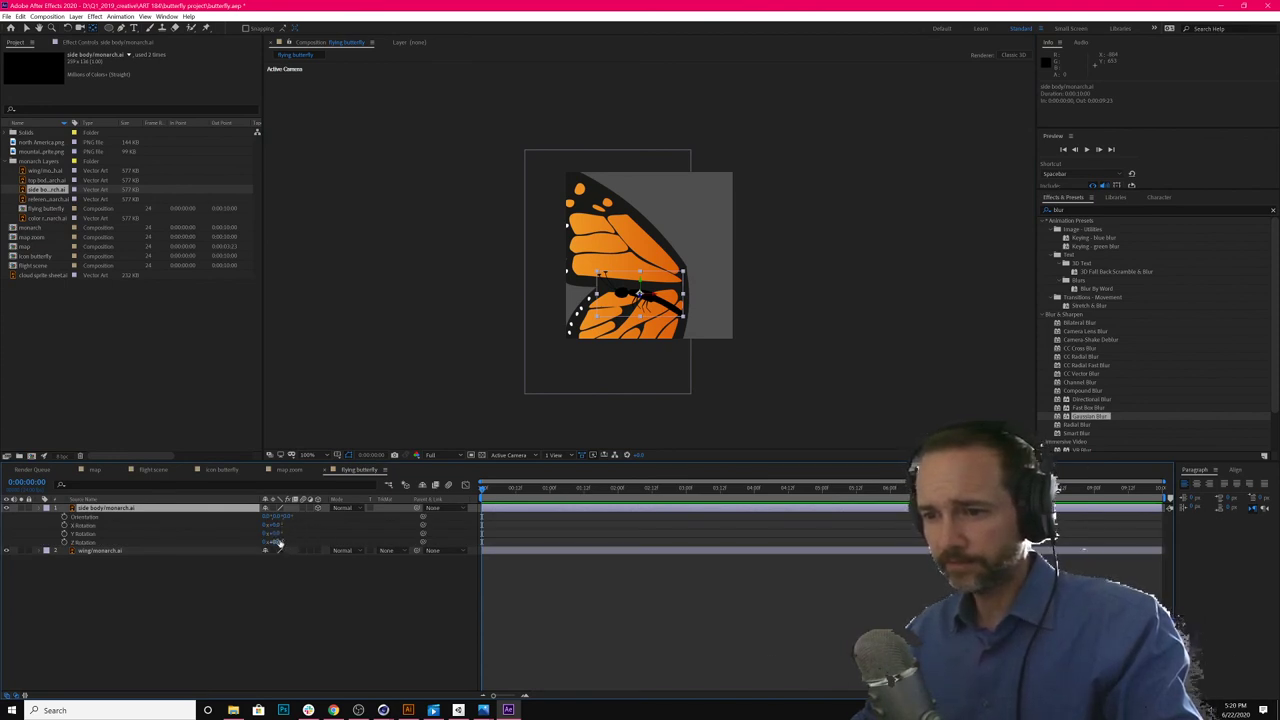
drag(280, 542, 279, 542)
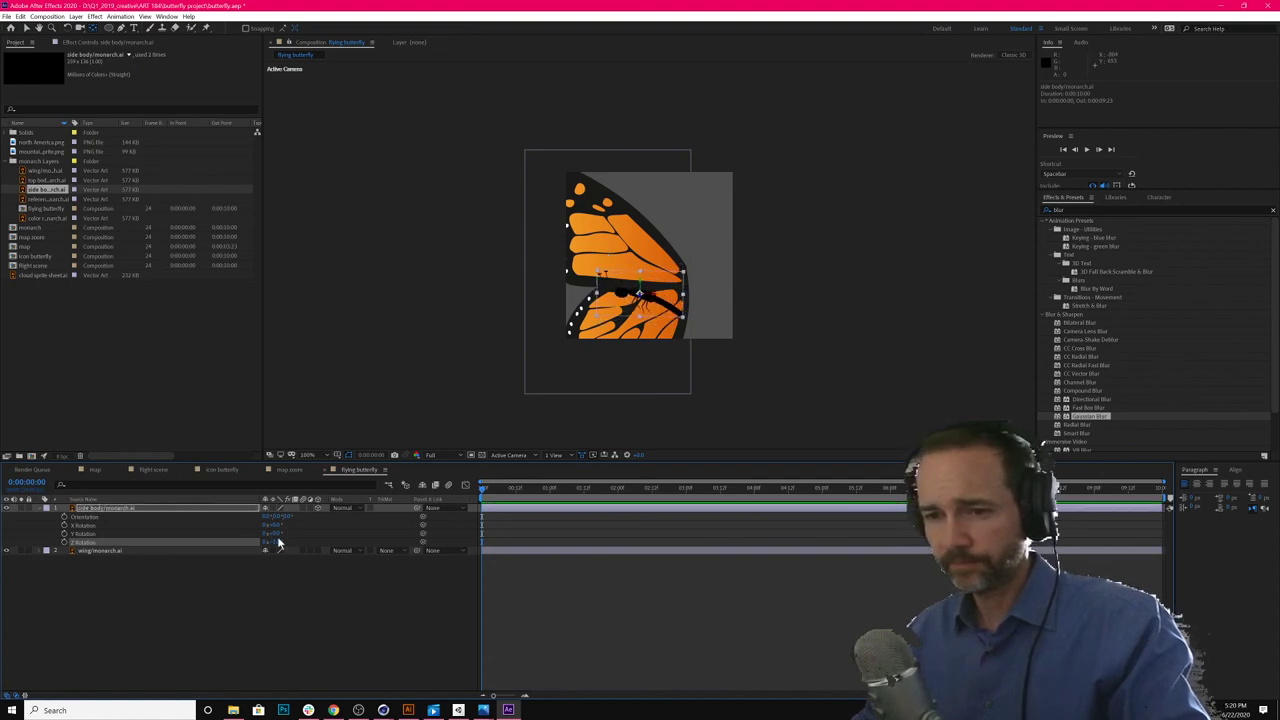
Step: Make the wing a 3D layer and turn it with Orientation and Y Rotation so it flips to the other side of its anchor
click(229, 551)
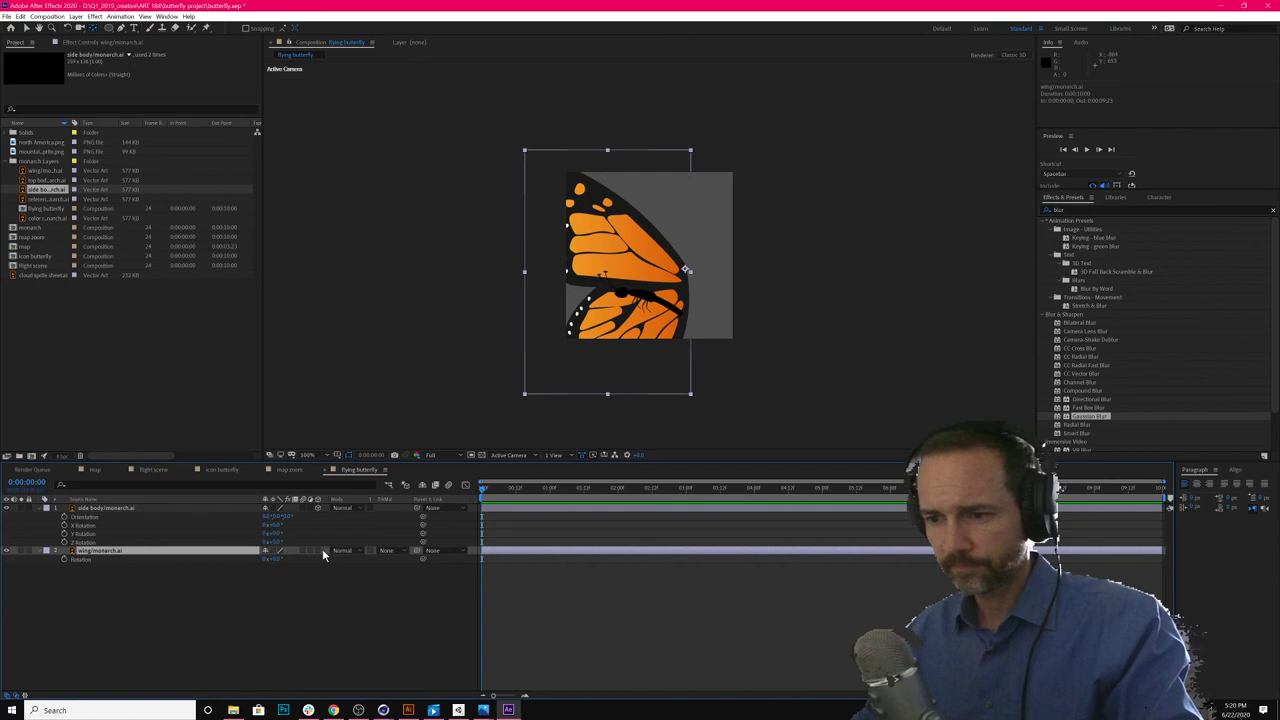
click(318, 550)
drag(286, 560, 330, 562)
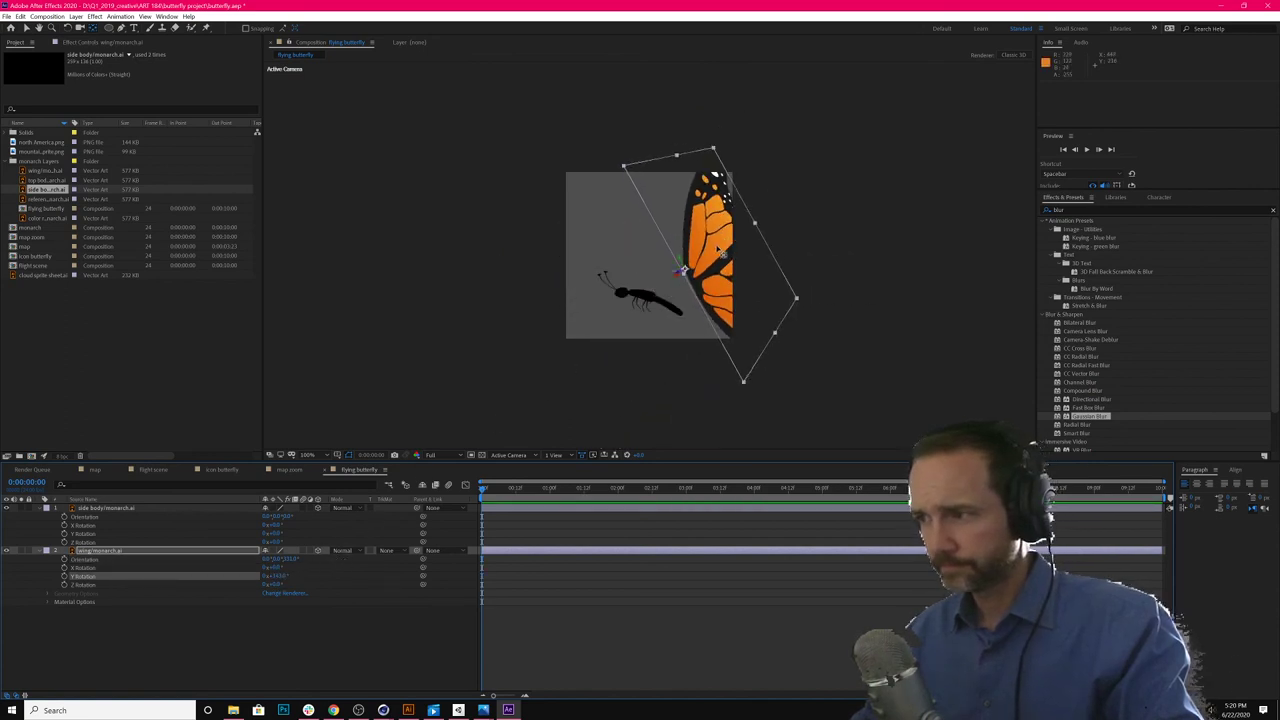
Step: Move the wing's base onto the middle of the body and adjust its X, Y and Z Rotation so it sweeps up and back
key(v)
drag(720, 251, 678, 274)
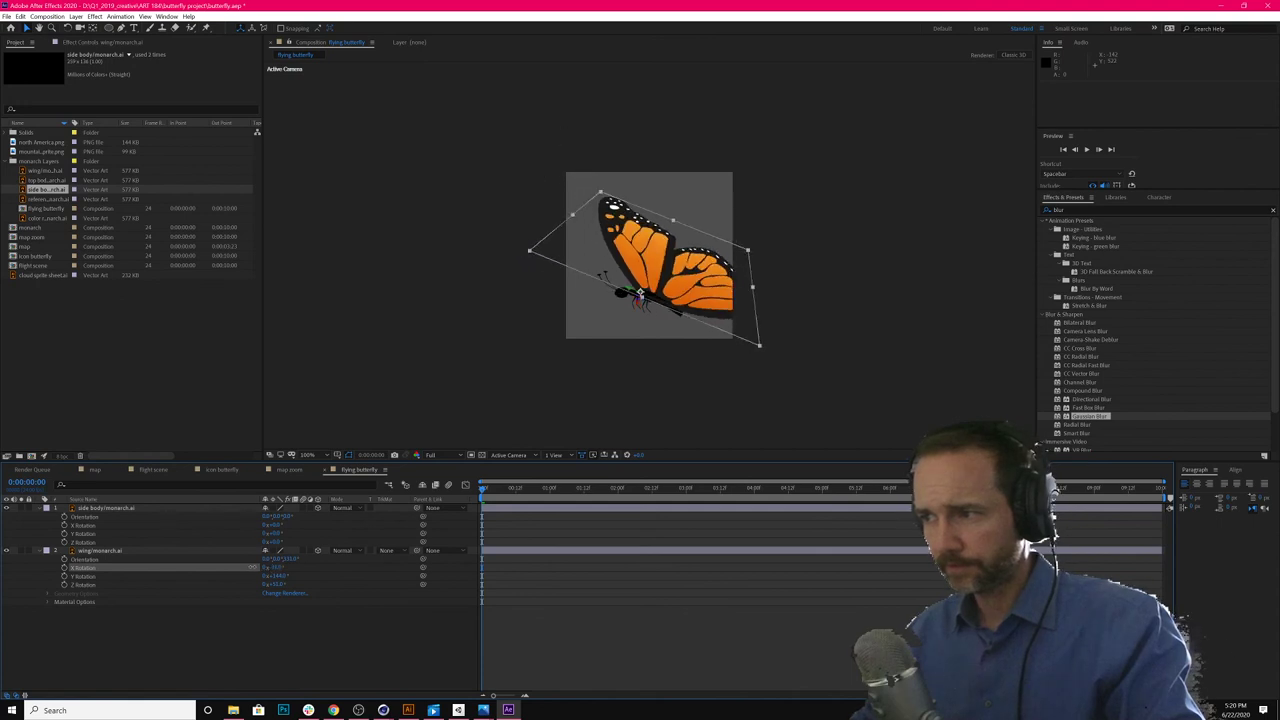
click(286, 585)
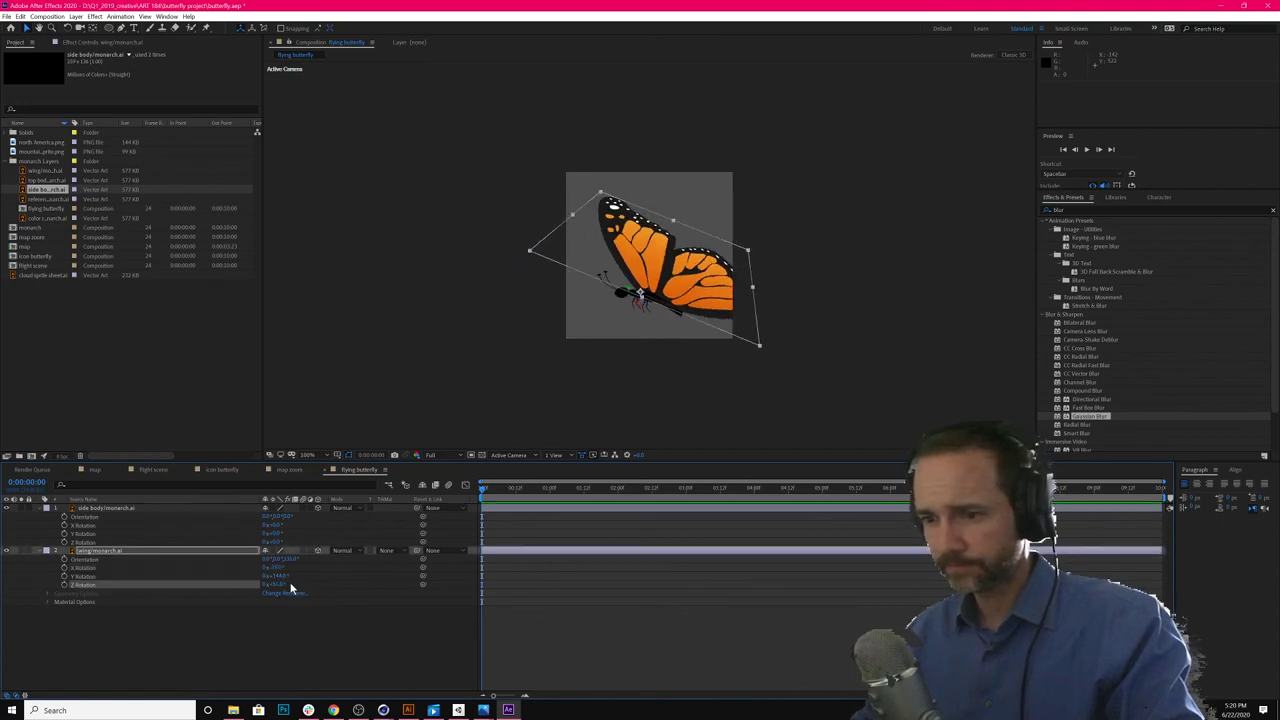